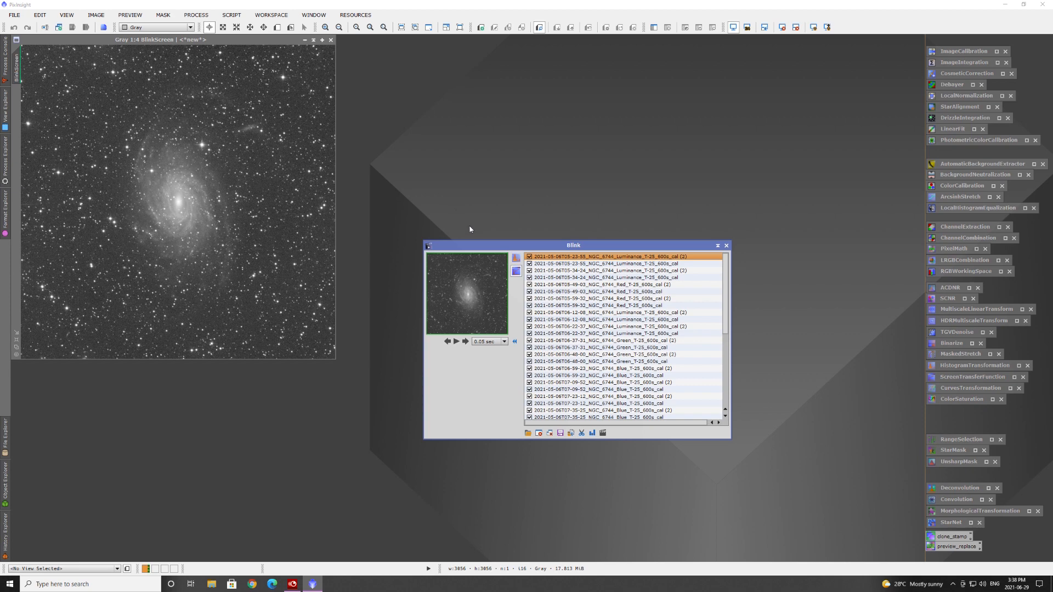
# Move the Blink window clear of the image and auto-stretch the loaded frames, using the 2021-06-12T05-34-40 Green frame as the displayed image
pyautogui.moveTo(550, 245); pyautogui.dragTo(740, 42)
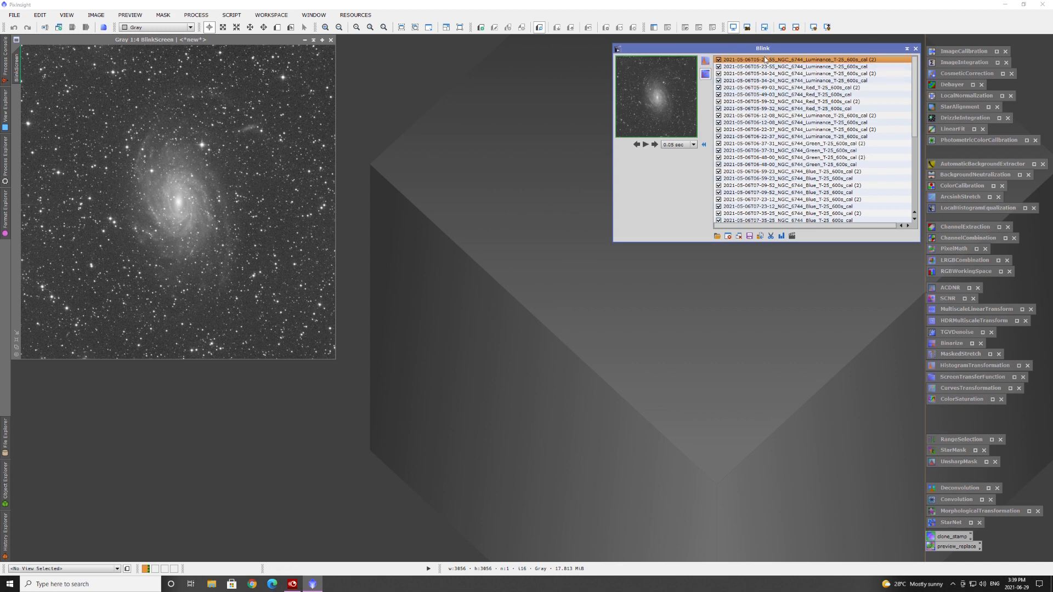
pyautogui.scroll(-3, 803, 154)
pyautogui.scroll(-3, 804, 215)
pyautogui.scroll(5, 803, 219)
pyautogui.scroll(-5, 799, 212)
pyautogui.click(798, 214)
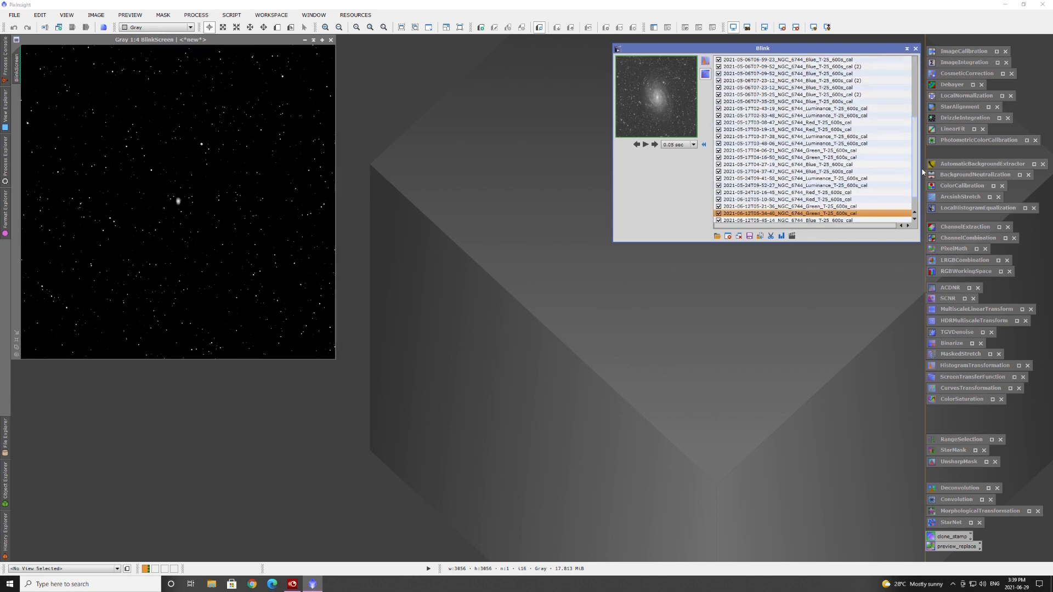
pyautogui.click(705, 63)
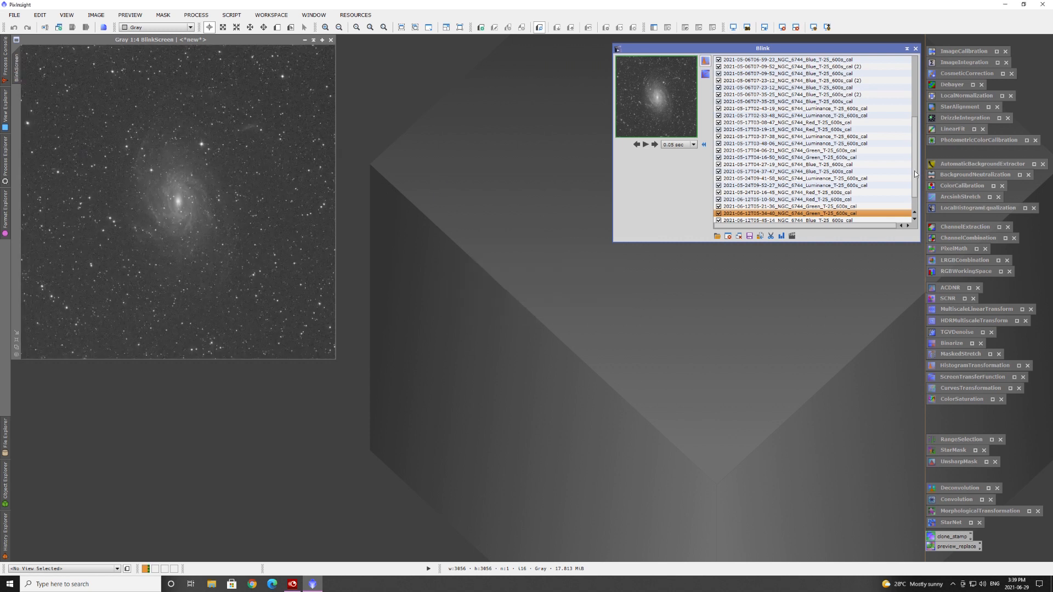
# Examine every NGC 6744 frame in list order, from the first Luminance frame to the last Blue frame, for quality defects
pyautogui.scroll(5, 917, 170)
pyautogui.click(752, 60)
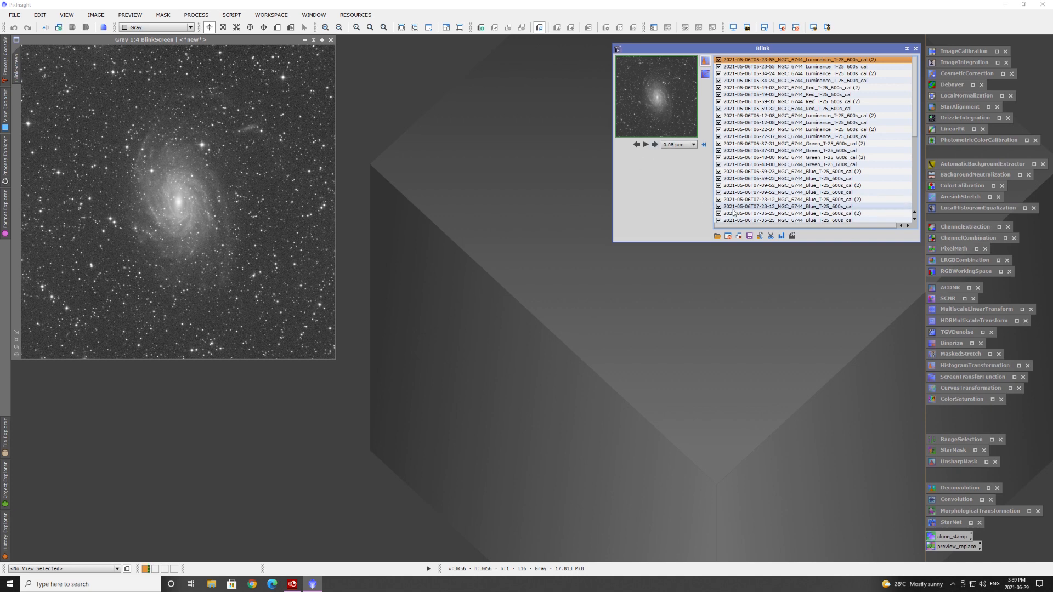
pyautogui.press('Down')
pyautogui.press('Down')
pyautogui.press('Down')
pyautogui.press('Down')
pyautogui.press('Down')
pyautogui.press('Down')
pyautogui.press('Down')
pyautogui.press('Down')
pyautogui.press('Down')
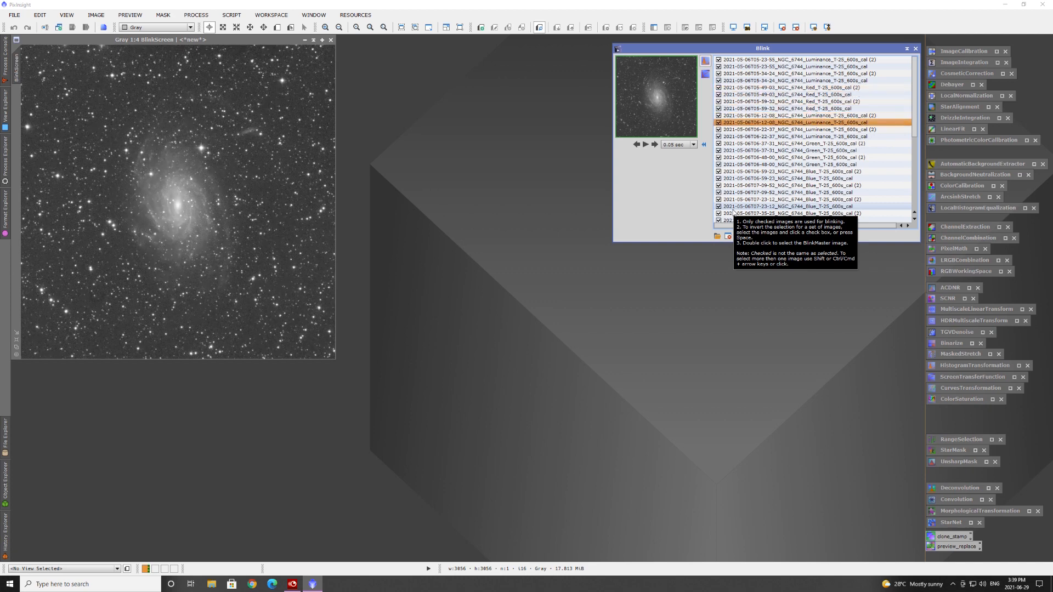
pyautogui.press('Down')
pyautogui.press('Down')
pyautogui.press('Down')
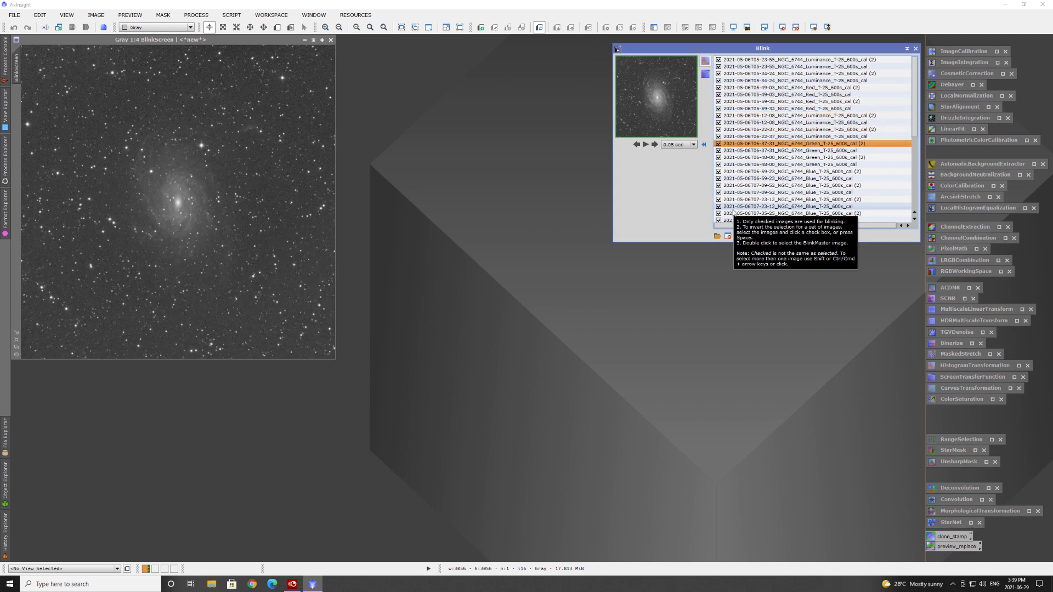
pyautogui.press('Down')
pyautogui.press('Down')
pyautogui.press('Down')
pyautogui.press('Down')
pyautogui.press('Down')
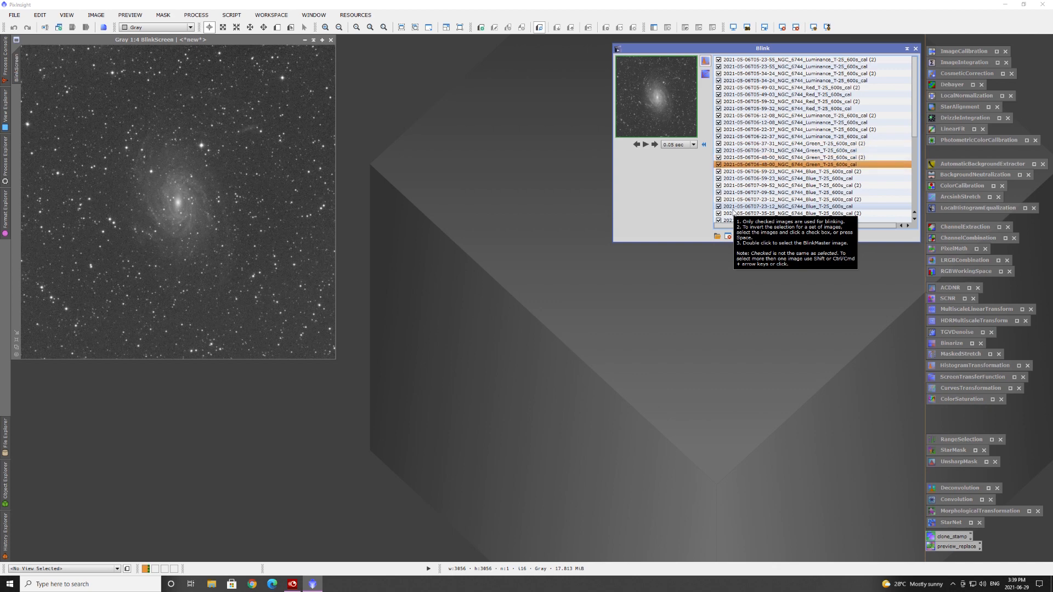
pyautogui.press('Down')
pyautogui.press('Down')
pyautogui.press('Down')
pyautogui.press('Down')
pyautogui.press('Down')
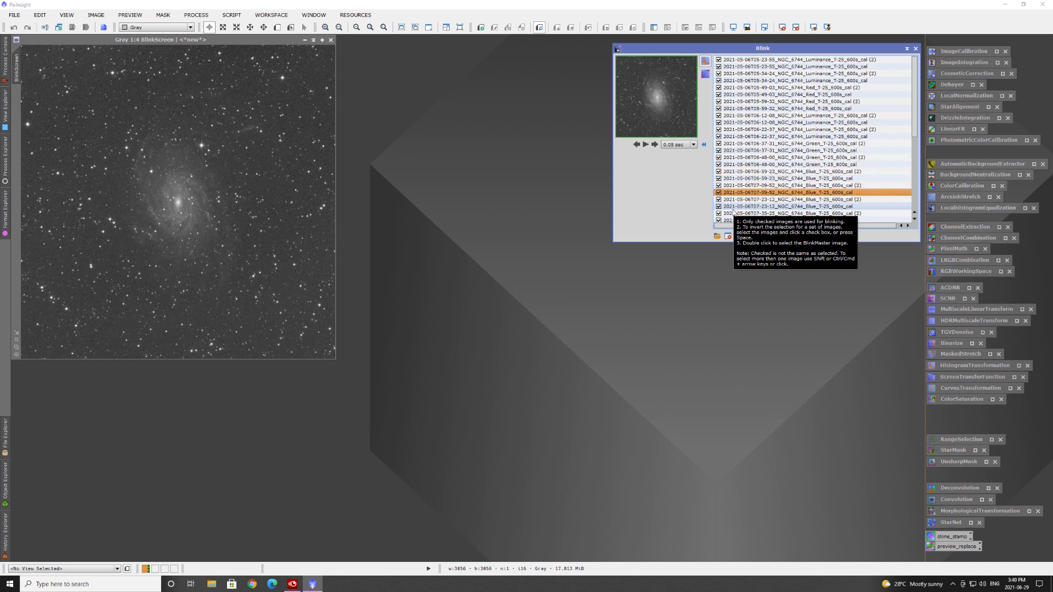
pyautogui.press('Down')
pyautogui.press('Down')
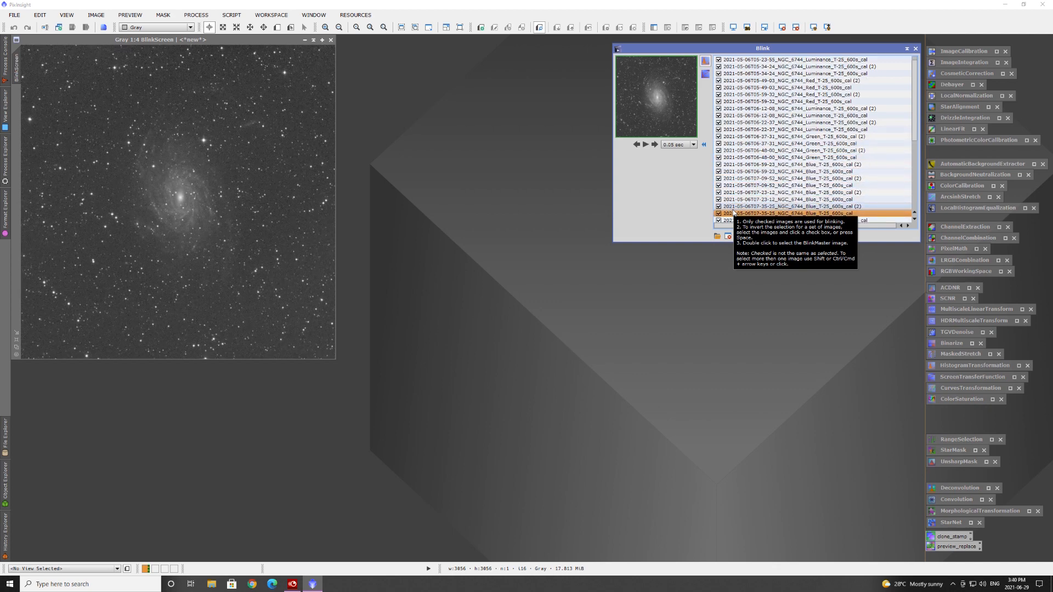
pyautogui.press('Down')
pyautogui.press('Down')
pyautogui.press('Down')
pyautogui.press('Down')
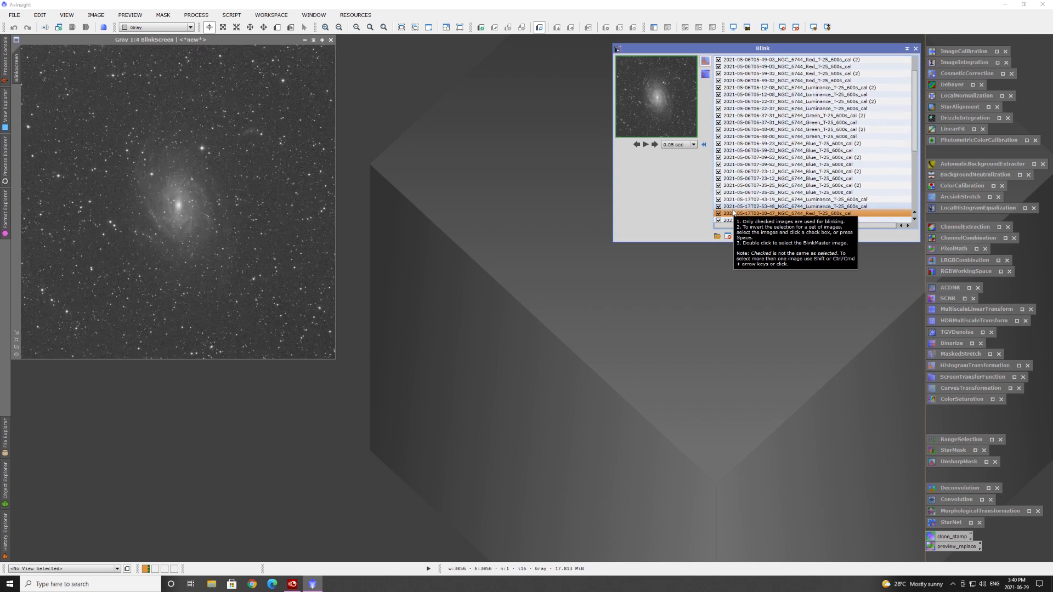
pyautogui.press('Down')
pyautogui.press('Down')
pyautogui.press('Down')
pyautogui.press('Down')
pyautogui.press('Down')
pyautogui.press('Down')
pyautogui.press('Down')
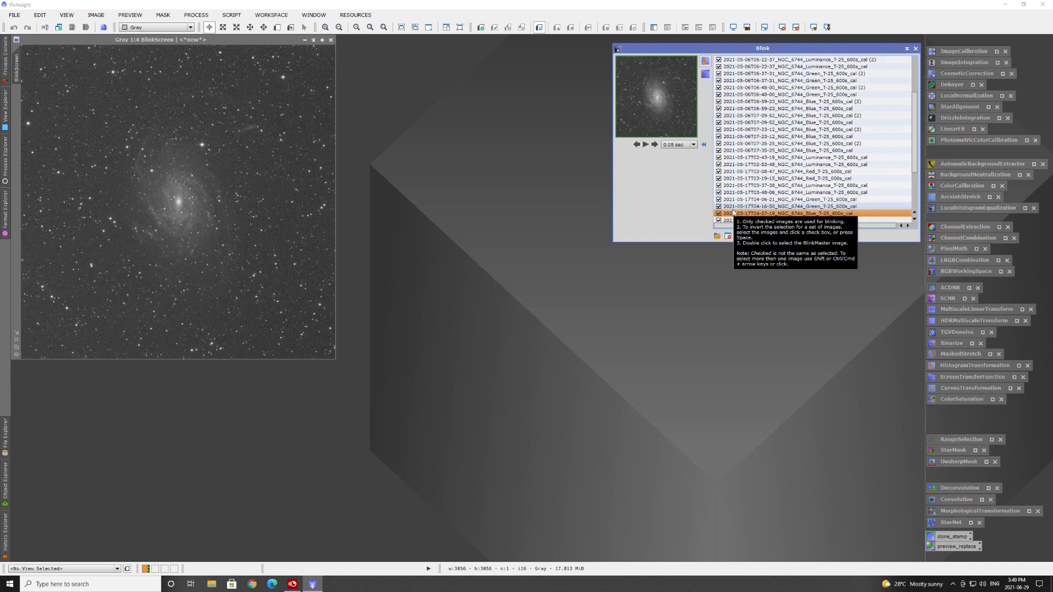
pyautogui.press('Down')
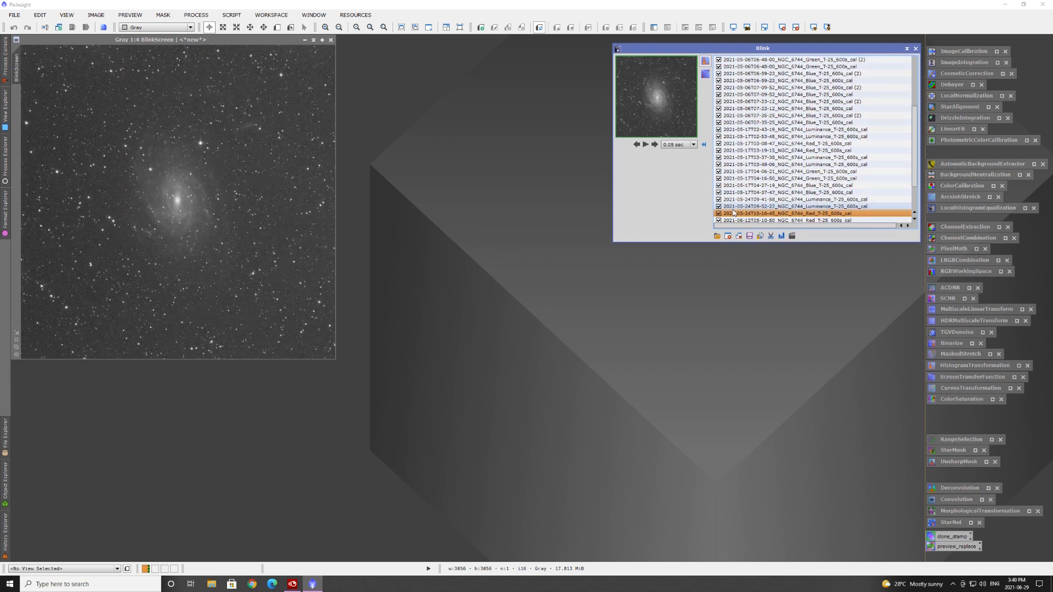
pyautogui.press('Down')
pyautogui.press('Down')
pyautogui.press('Down')
pyautogui.press('Down')
pyautogui.press('Down')
pyautogui.press('Down')
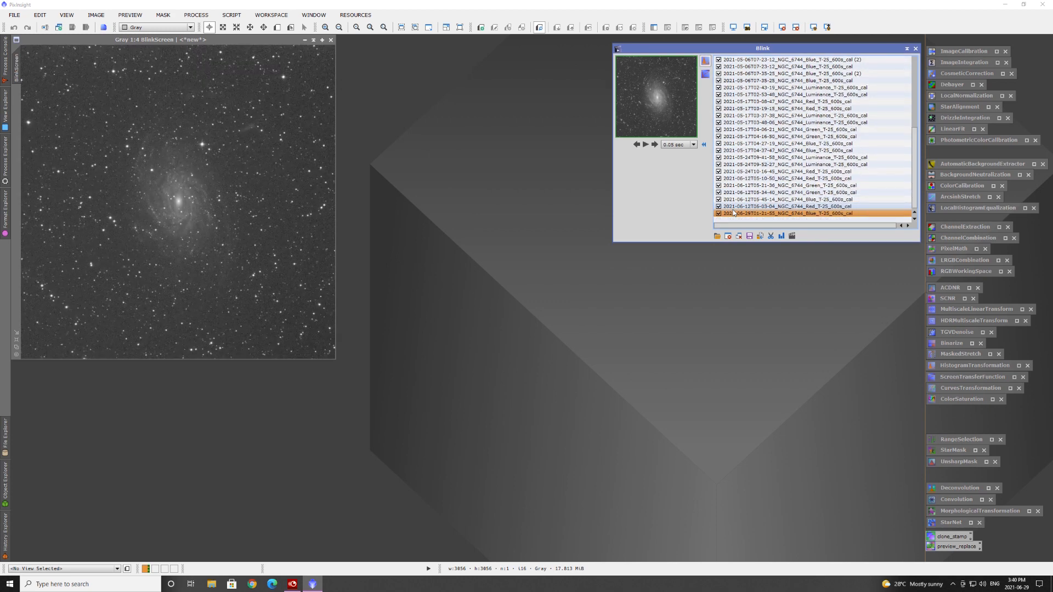
# Review the frames again in reverse order, from the last Blue frame back to the 2021-05-06T06-12-08 Luminance frame, comparing brightness and star quality
pyautogui.press('Up')
pyautogui.press('Up')
pyautogui.press('Up')
pyautogui.press('Up')
pyautogui.press('Up')
pyautogui.press('Up')
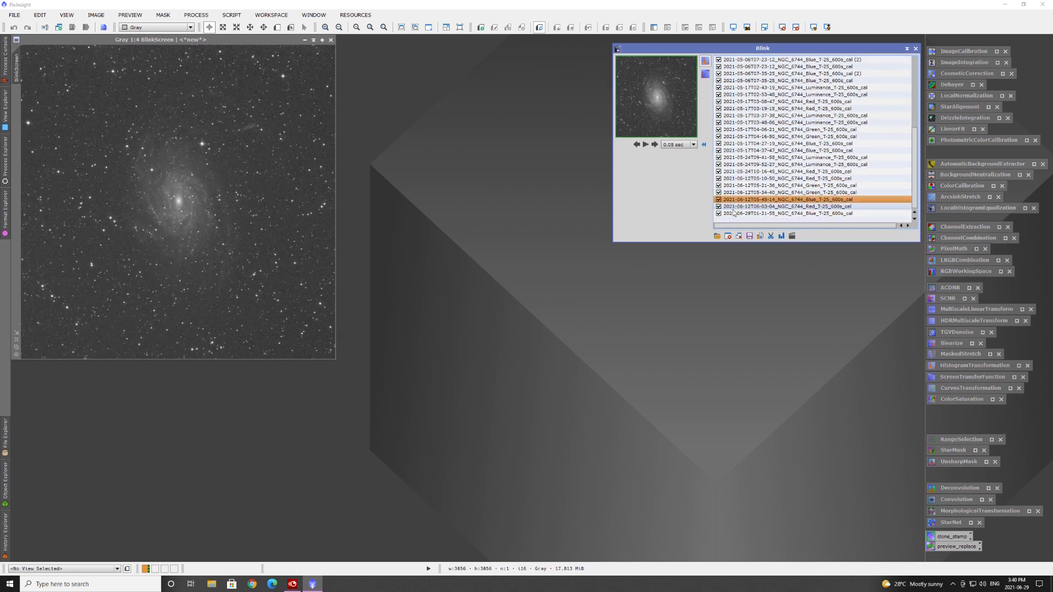
pyautogui.press('Up')
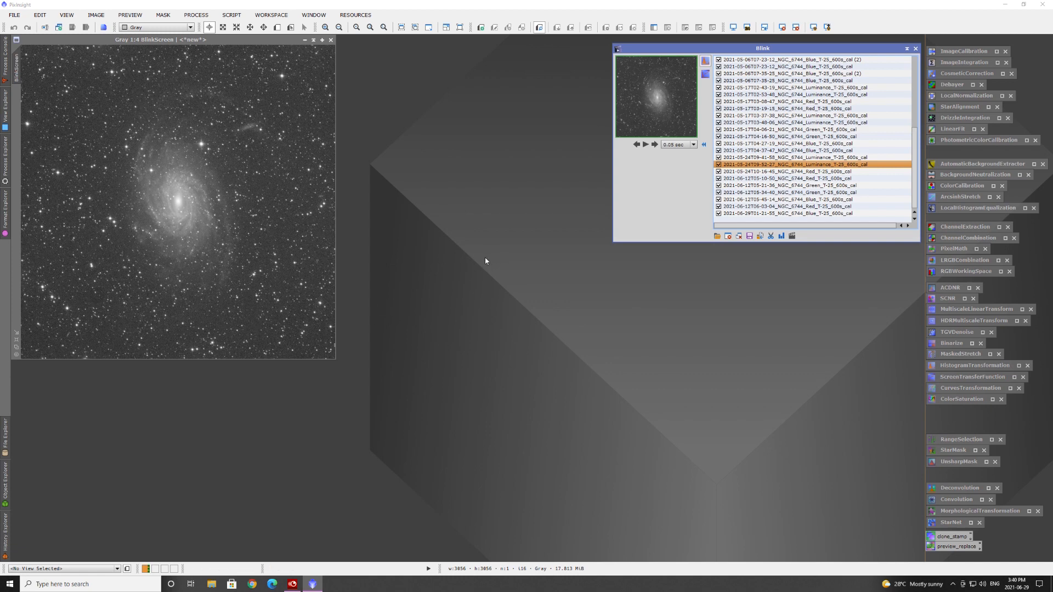
pyautogui.press('Up')
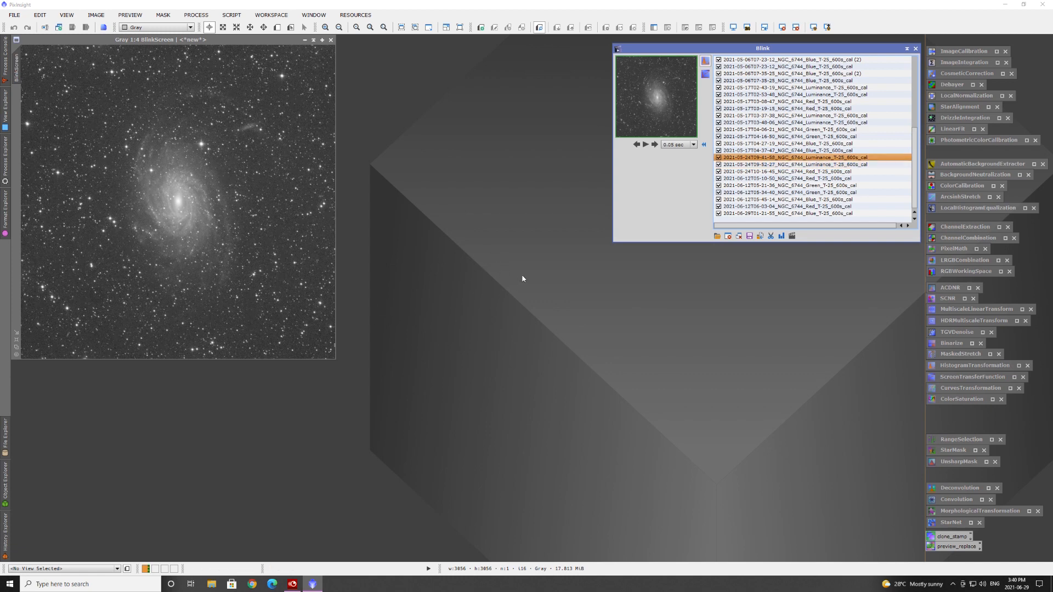
pyautogui.press('Up')
pyautogui.press('Up')
pyautogui.press('Up')
pyautogui.press('Up')
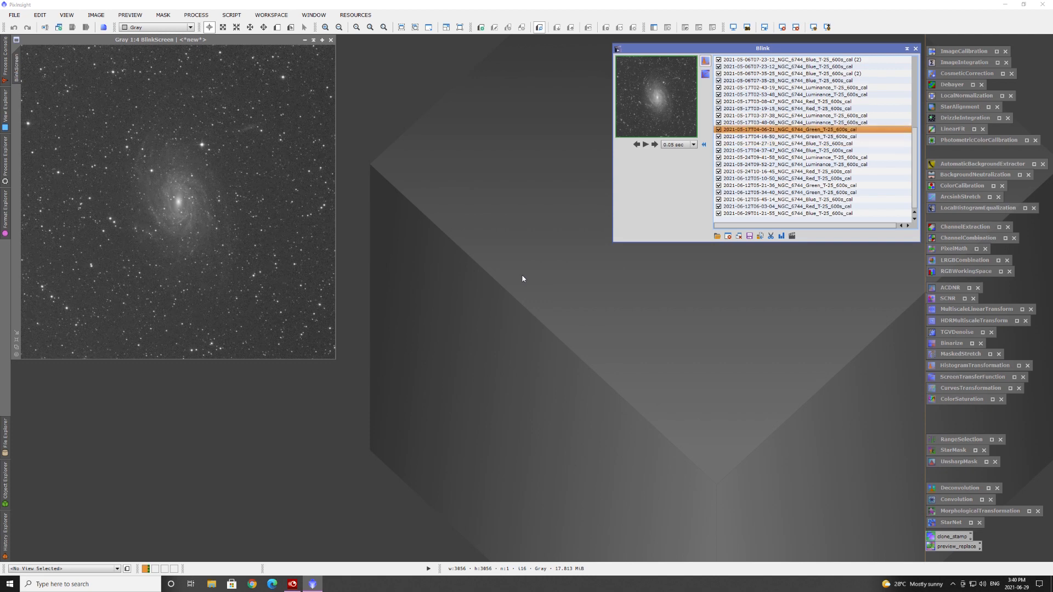
pyautogui.press('Up')
pyautogui.press('Up')
pyautogui.press('Up')
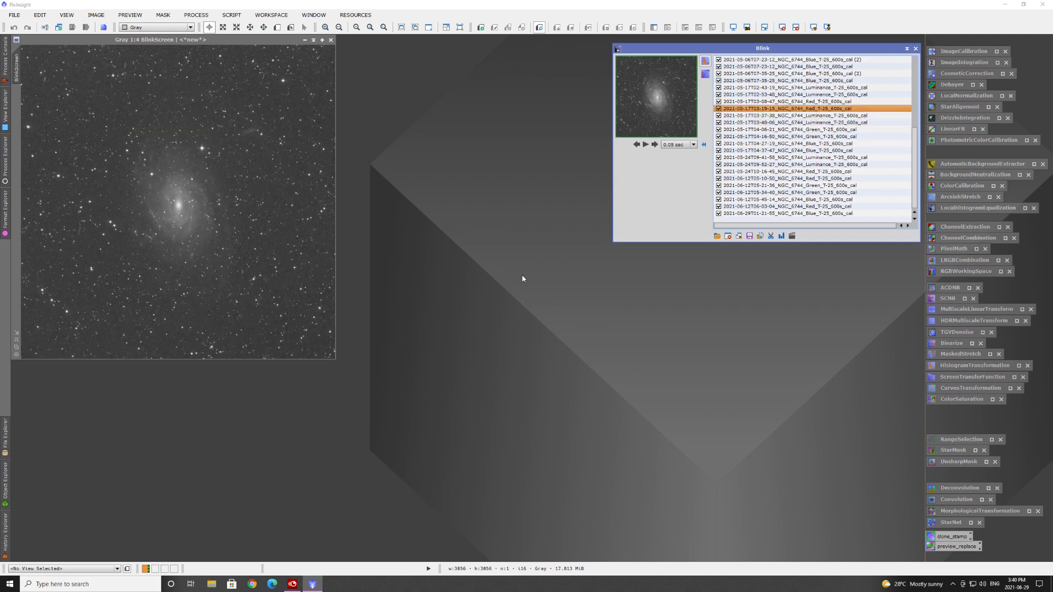
pyautogui.press('Up')
pyautogui.press('Up')
pyautogui.press('Up')
pyautogui.press('Up')
pyautogui.press('Up')
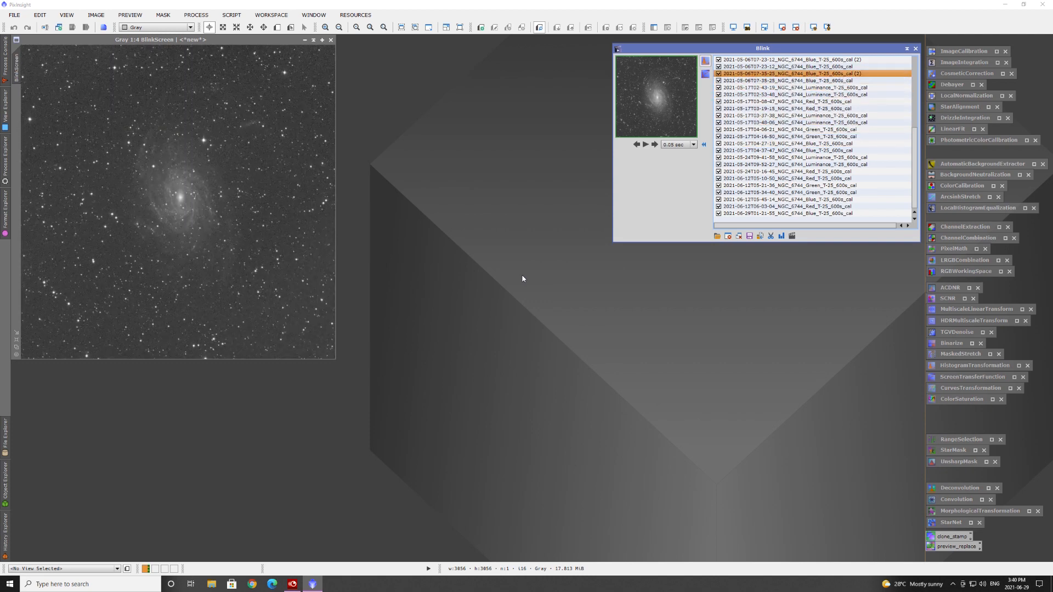
pyautogui.press('Up')
pyautogui.press('Up')
pyautogui.press('Up')
pyautogui.press('Up')
pyautogui.press('Up')
pyautogui.press('Up')
pyautogui.press('Up')
pyautogui.press('Up')
pyautogui.press('Up')
pyautogui.press('Up')
pyautogui.press('Up')
pyautogui.press('Up')
pyautogui.press('Up')
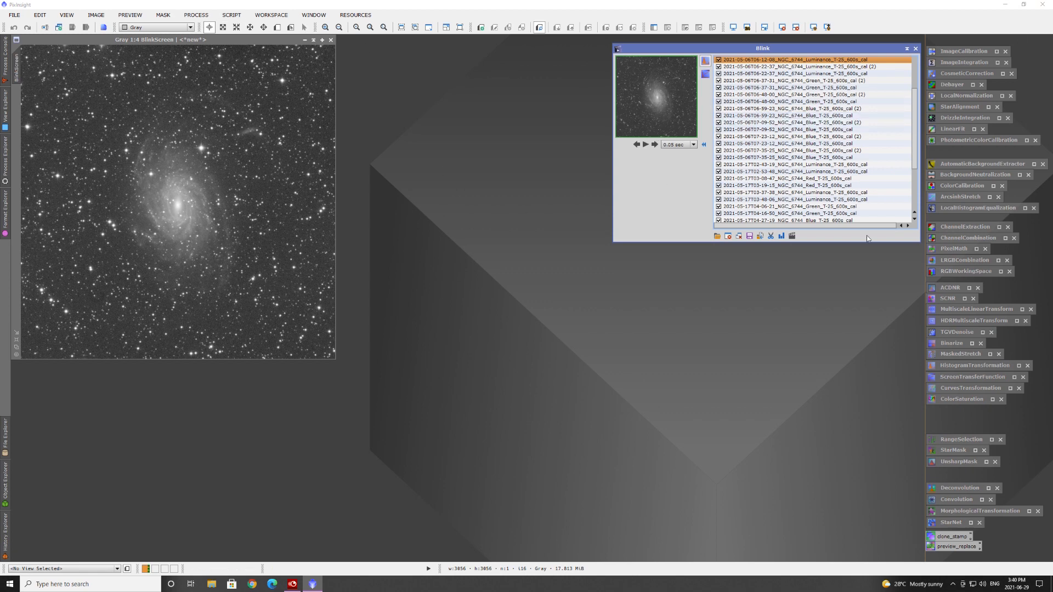
# Close all images loaded in Blink and collapse the Blink window to an icon
pyautogui.click(739, 236)
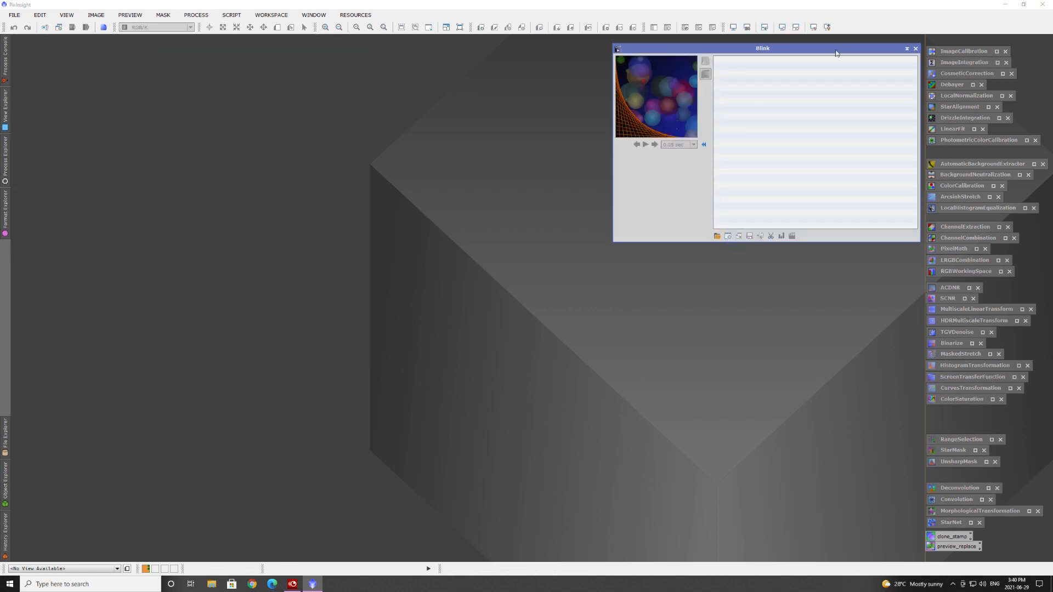
pyautogui.click(907, 49)
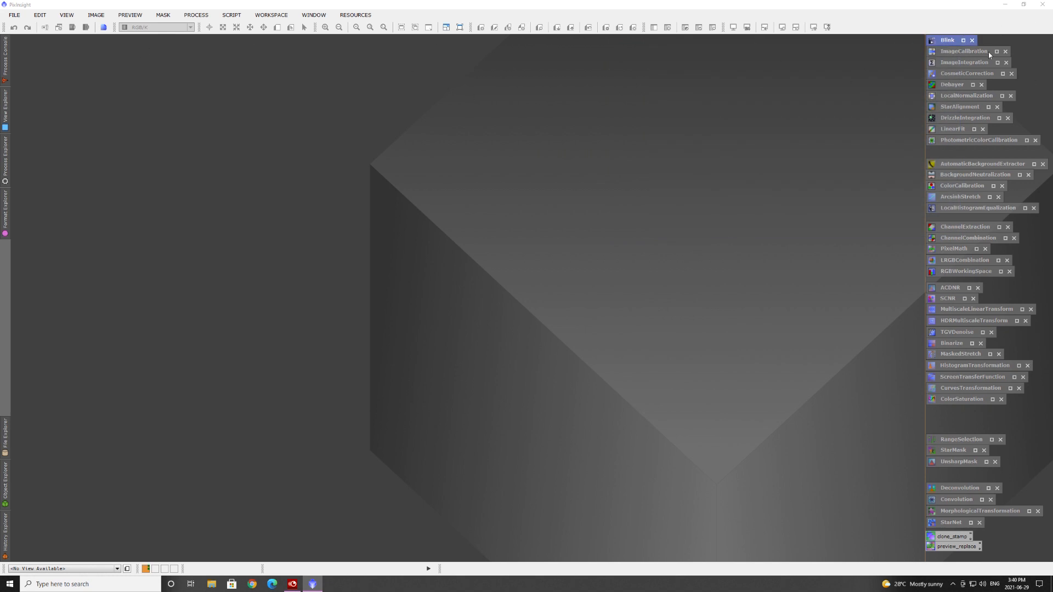
# Open CosmeticCorrection and add all calibrated NGC 6744 FITS files from the Processed folder as target frames
pyautogui.doubleClick(959, 73)
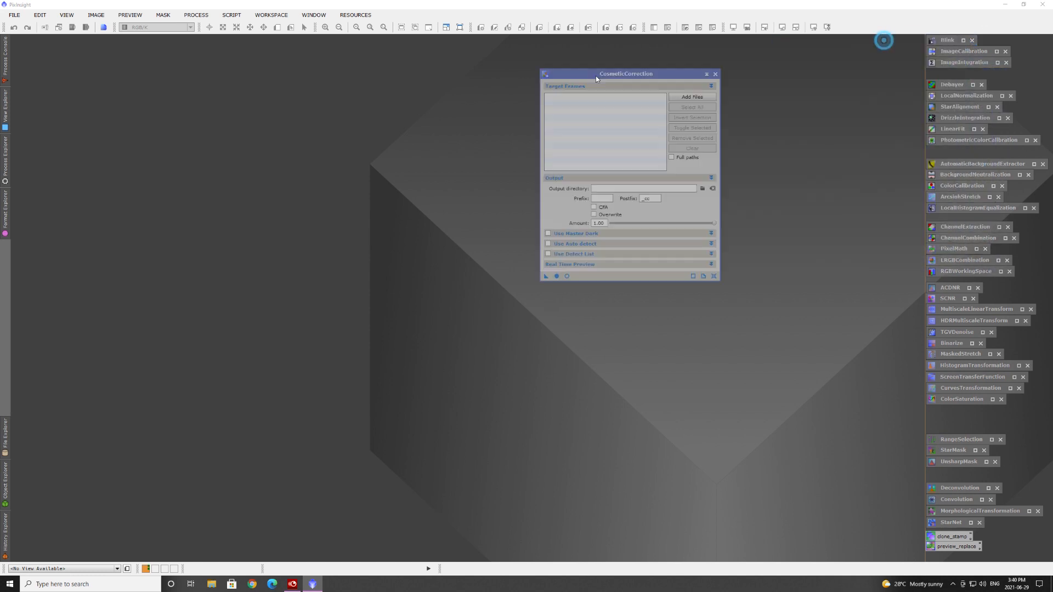
pyautogui.click(865, 74)
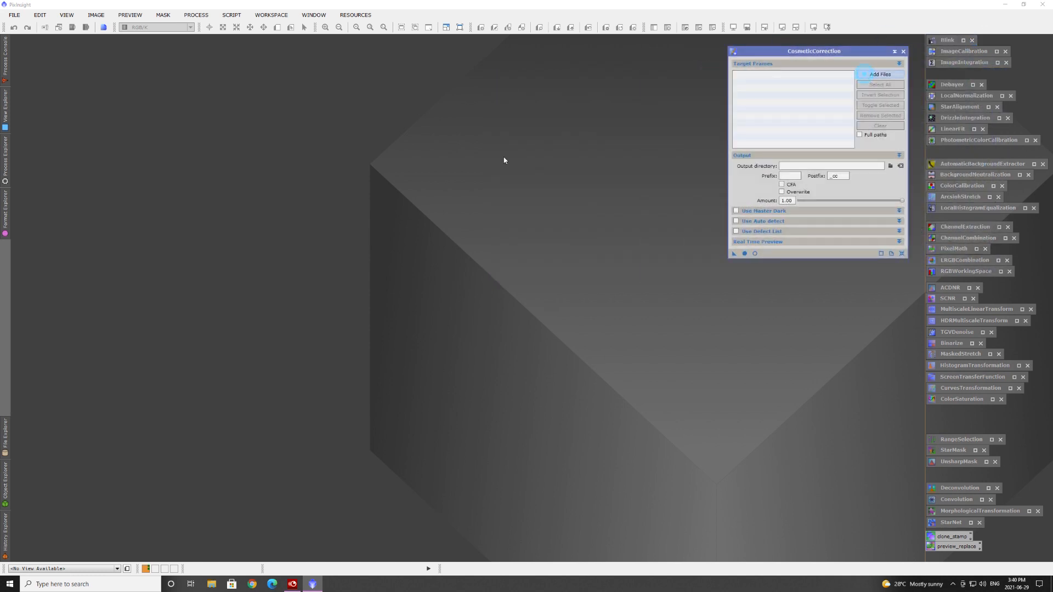
pyautogui.moveTo(976, 52); pyautogui.dragTo(635, 57)
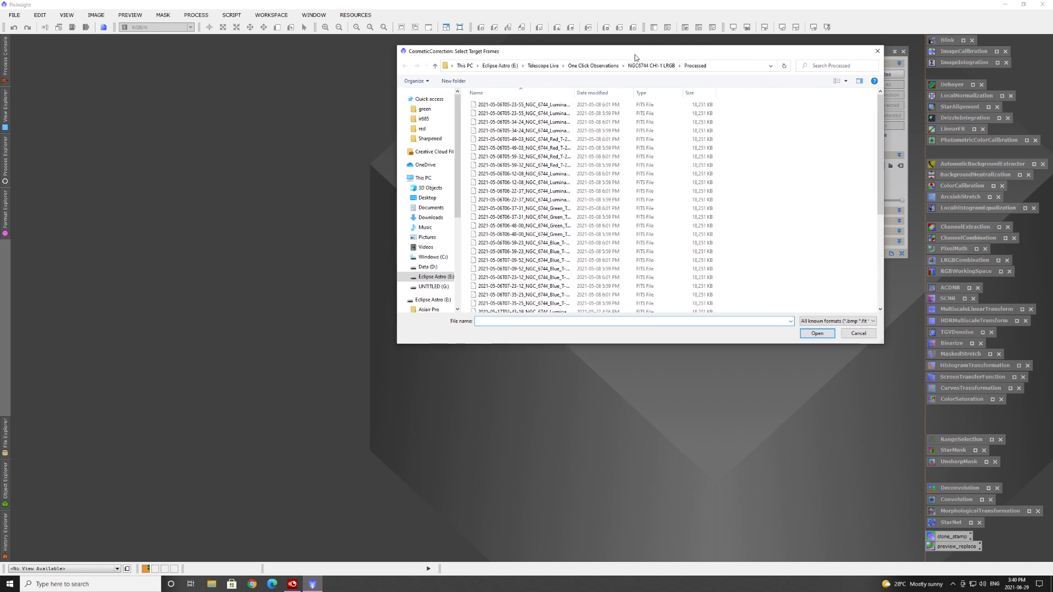
pyautogui.click(524, 106)
pyautogui.scroll(-6, 559, 115)
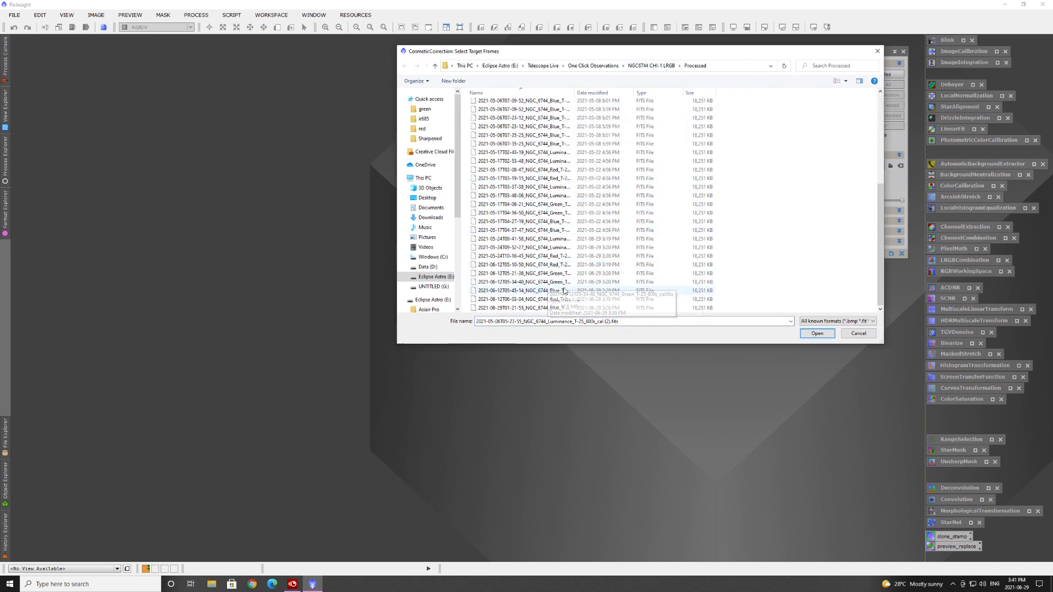
pyautogui.keyDown('shift'); pyautogui.click(532, 309); pyautogui.keyUp('shift')
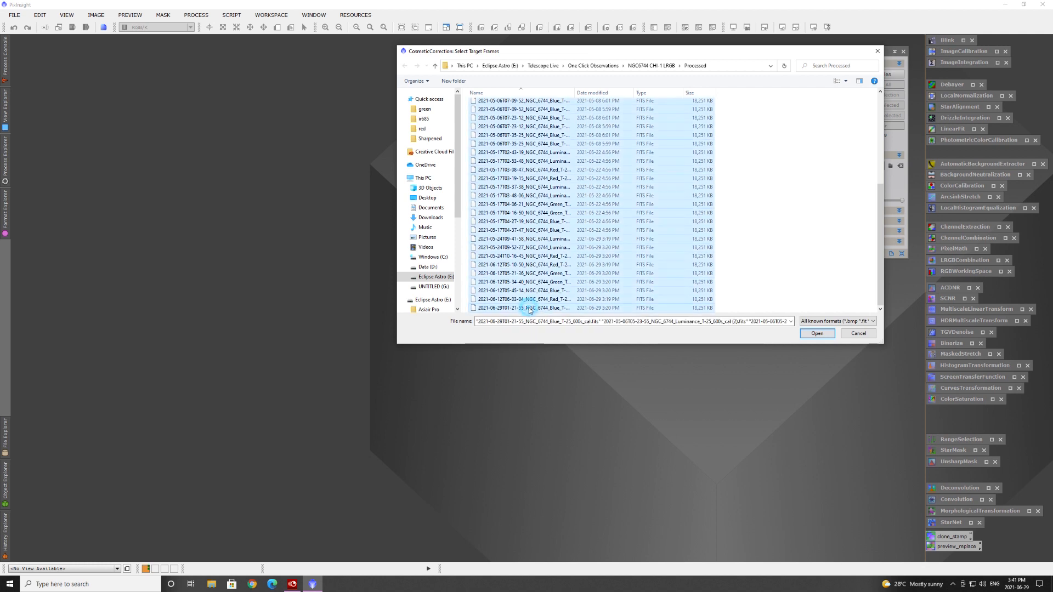
pyautogui.click(817, 335)
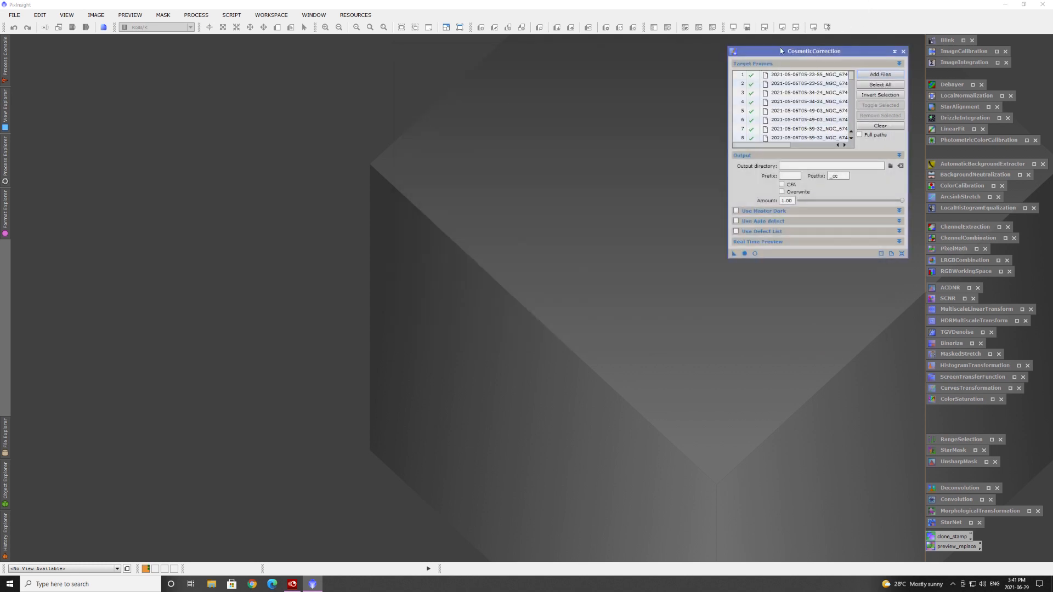
pyautogui.click(196, 15)
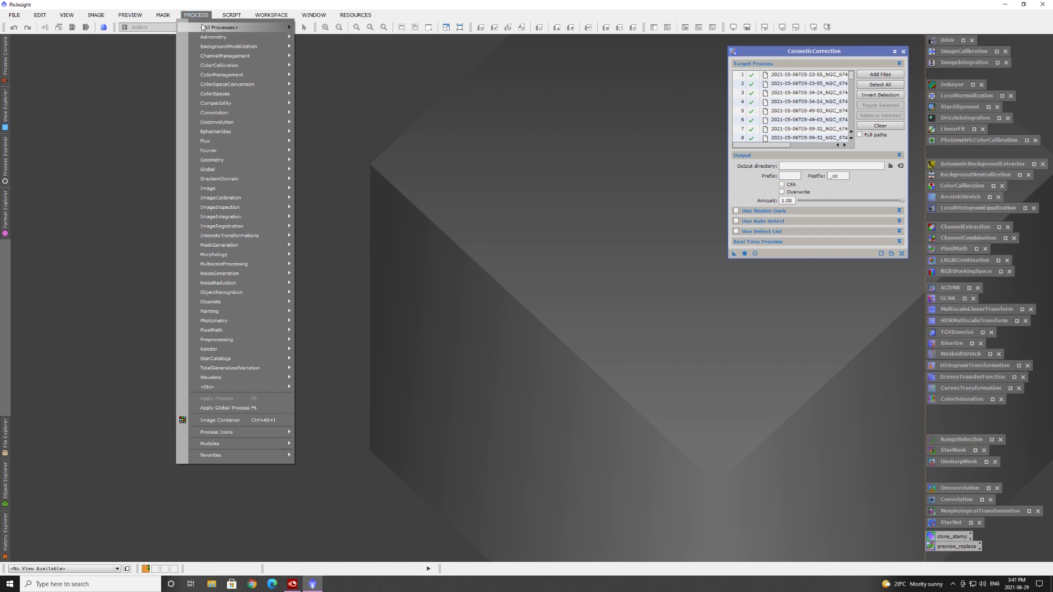
pyautogui.moveTo(204, 29)
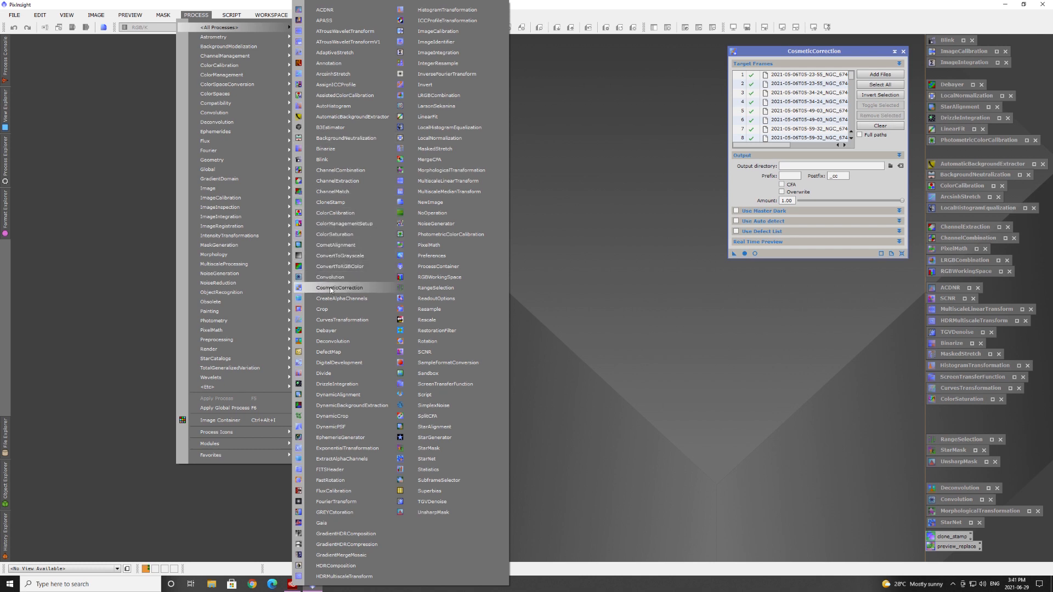
pyautogui.click(653, 137)
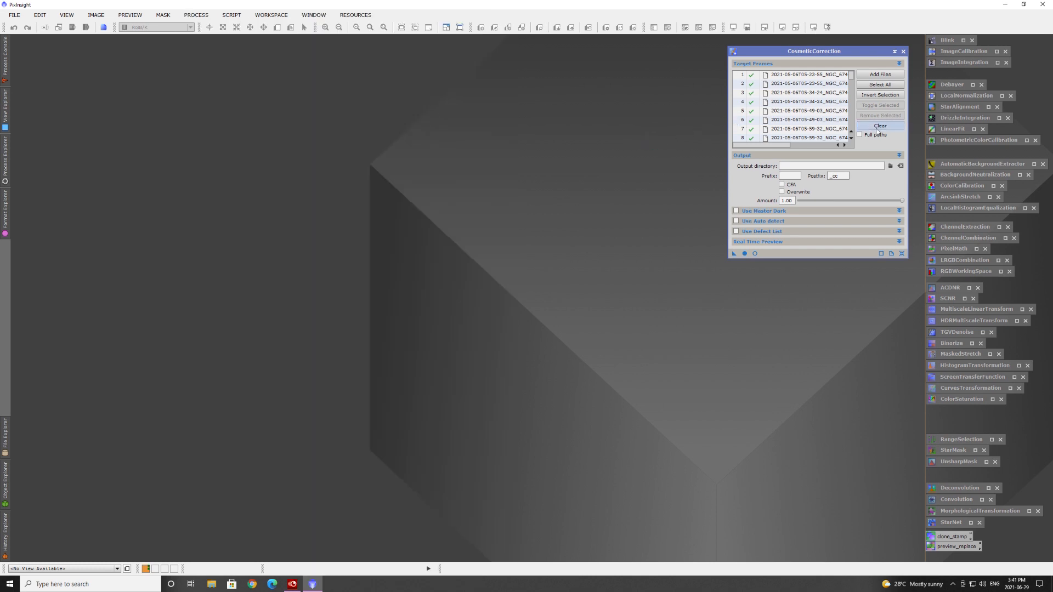
# Create a CC folder inside the NGC6744 CHI-1 LRGB folder and select it as the CosmeticCorrection output directory
pyautogui.click(890, 166)
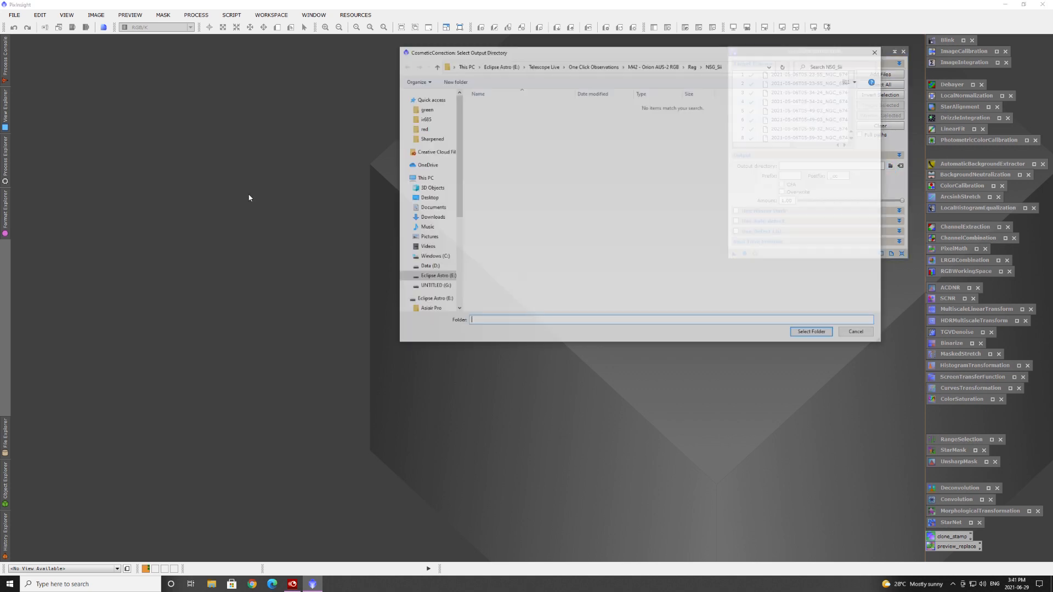
pyautogui.click(594, 66)
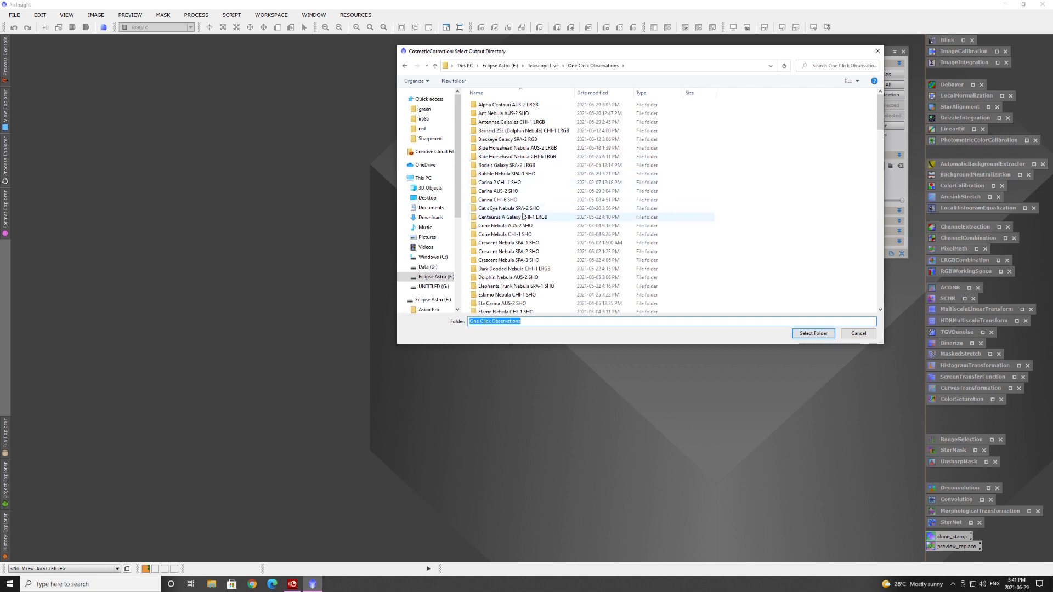
pyautogui.scroll(-15, 518, 258)
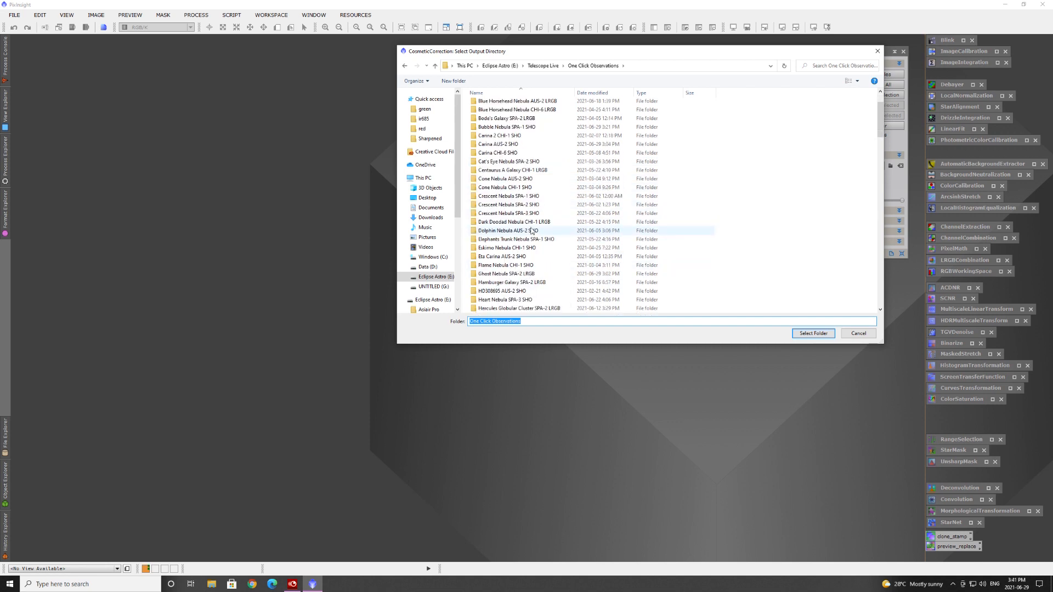
pyautogui.scroll(-9, 526, 264)
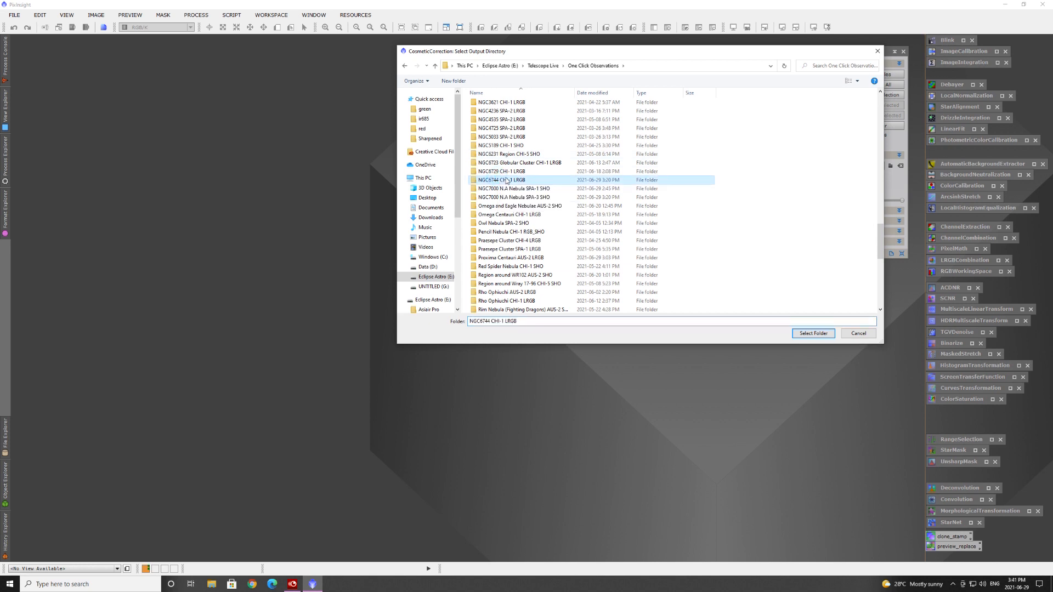
pyautogui.doubleClick(502, 180)
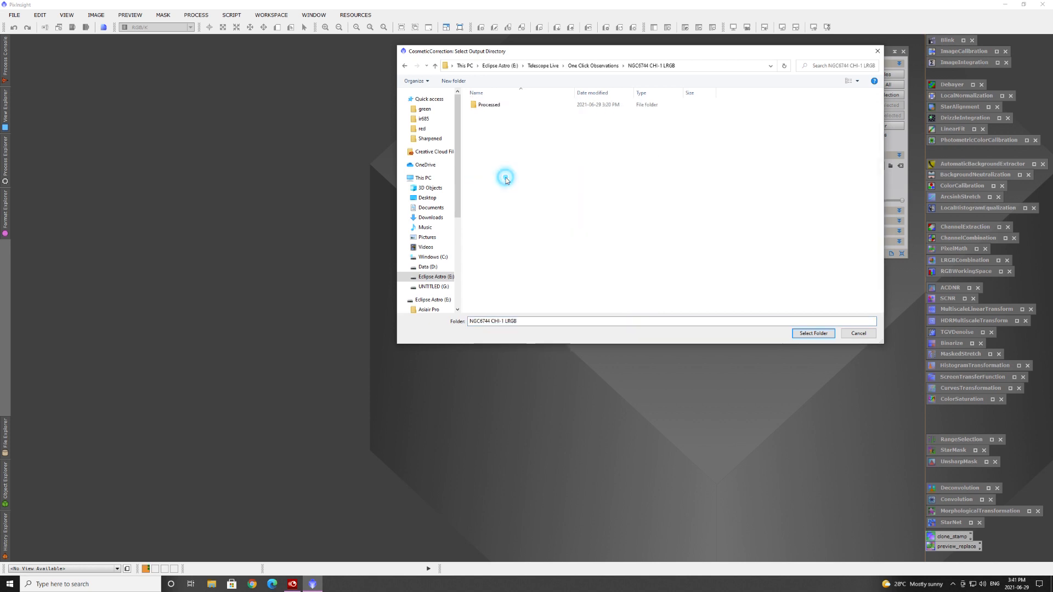
pyautogui.rightClick(497, 126)
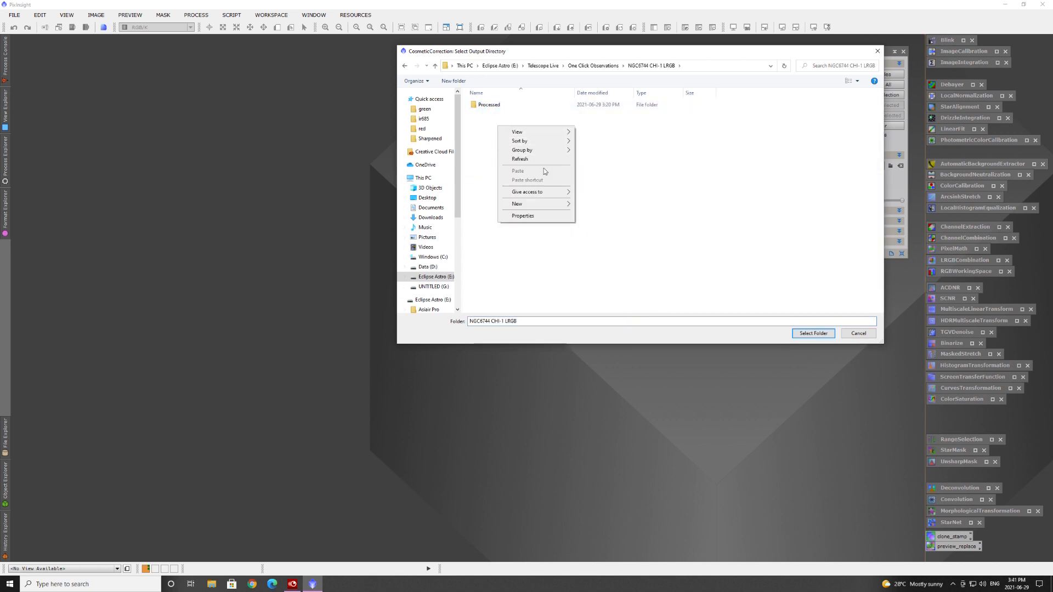
pyautogui.click(595, 204)
pyautogui.write('CC')
pyautogui.press('Return')
pyautogui.click(491, 105)
pyautogui.click(814, 334)
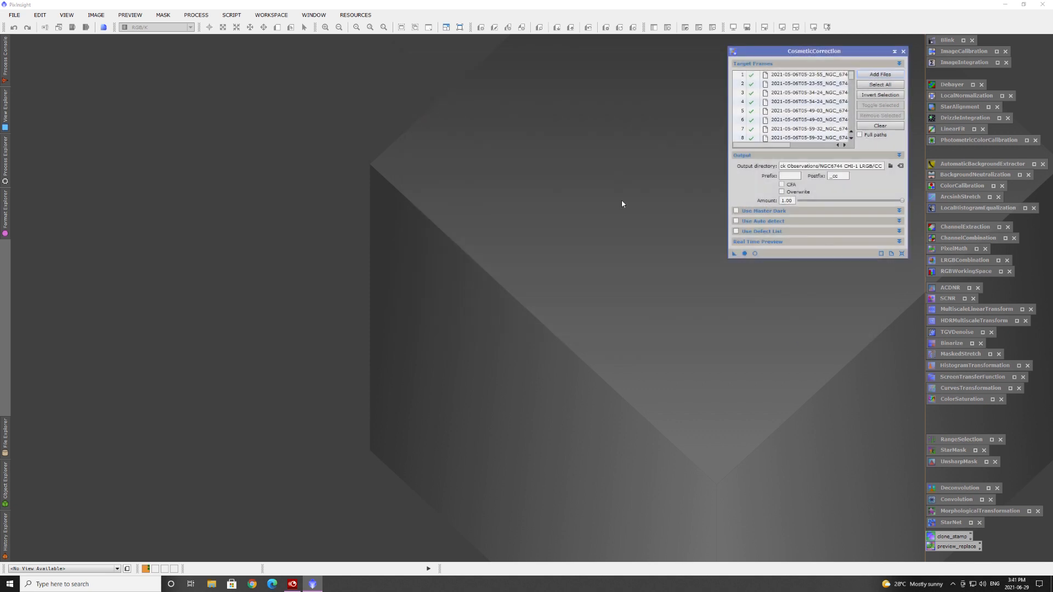
# Enable automatic defect detection in CosmeticCorrection with Hot Sigma and Cold Sigma both active at 3.0
pyautogui.click(737, 221)
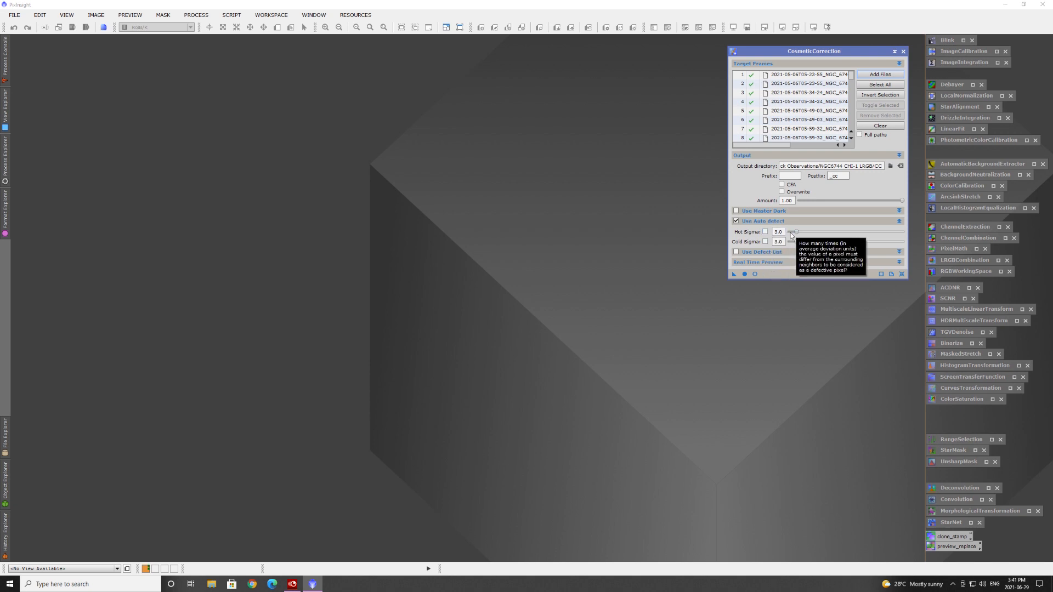
pyautogui.click(766, 232)
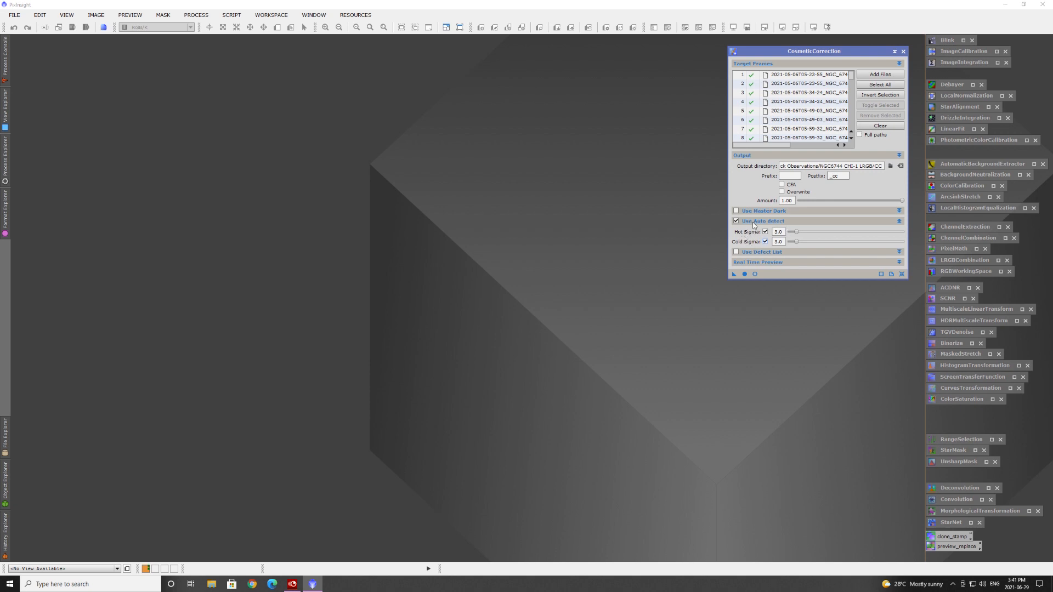
pyautogui.click(752, 223)
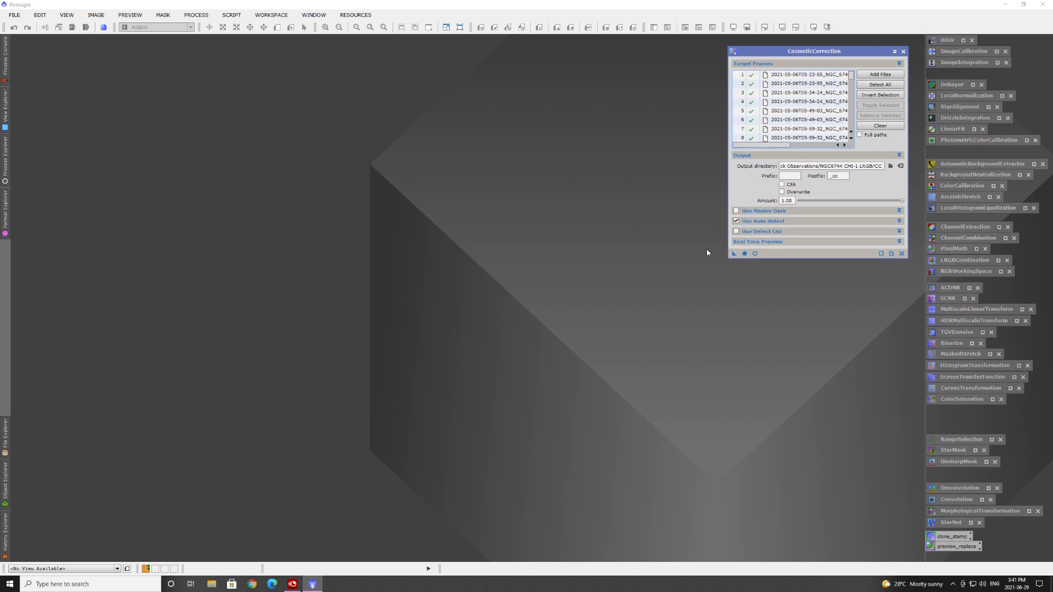
# Open the first Luminance target frame, auto-stretch its display and start a real-time preview of CosmeticCorrection
pyautogui.click(813, 76)
pyautogui.doubleClick(788, 76)
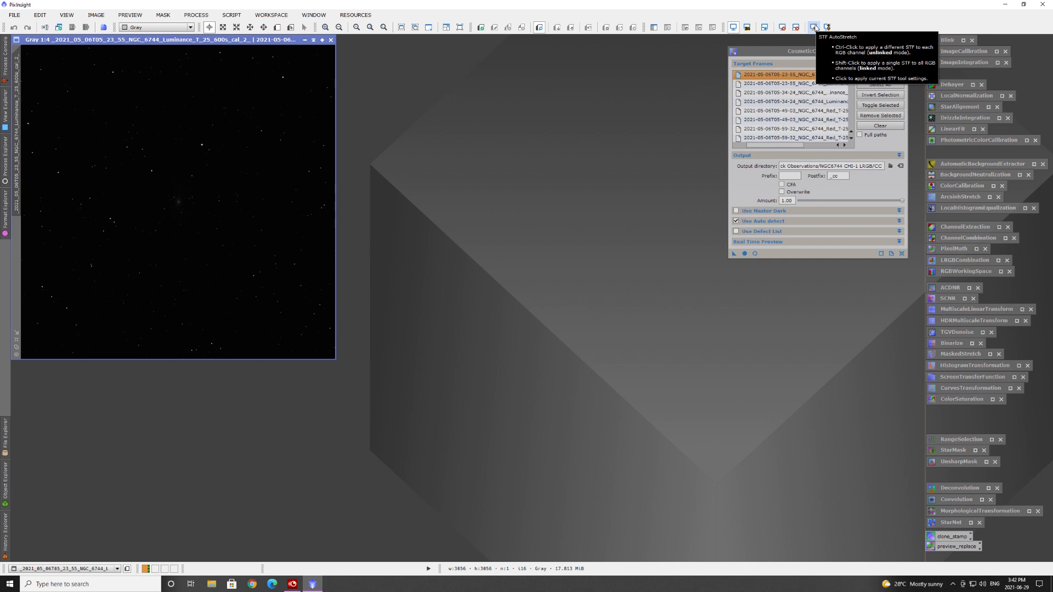
pyautogui.click(815, 28)
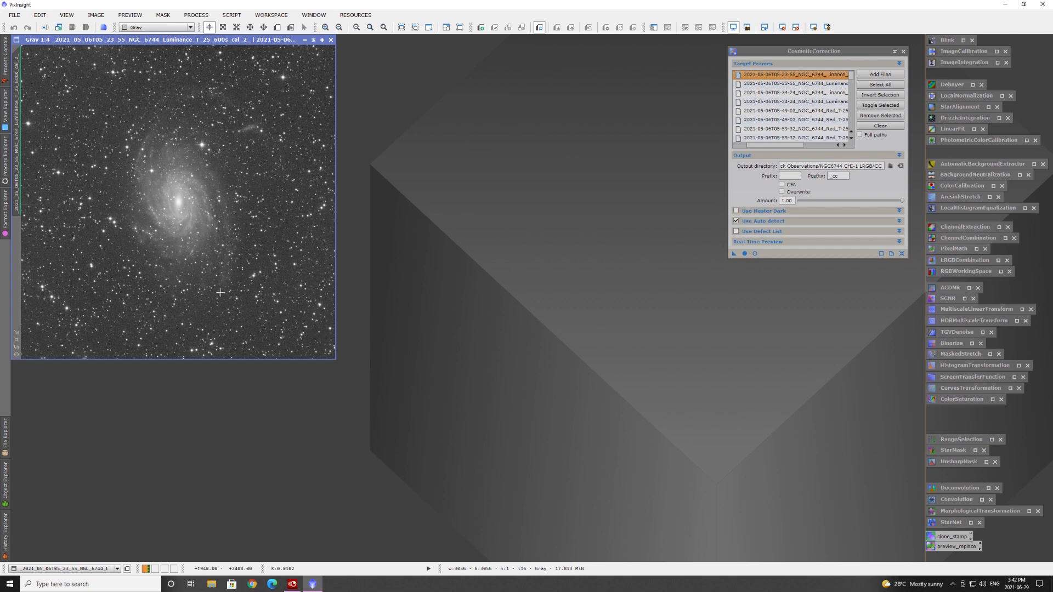
pyautogui.click(755, 254)
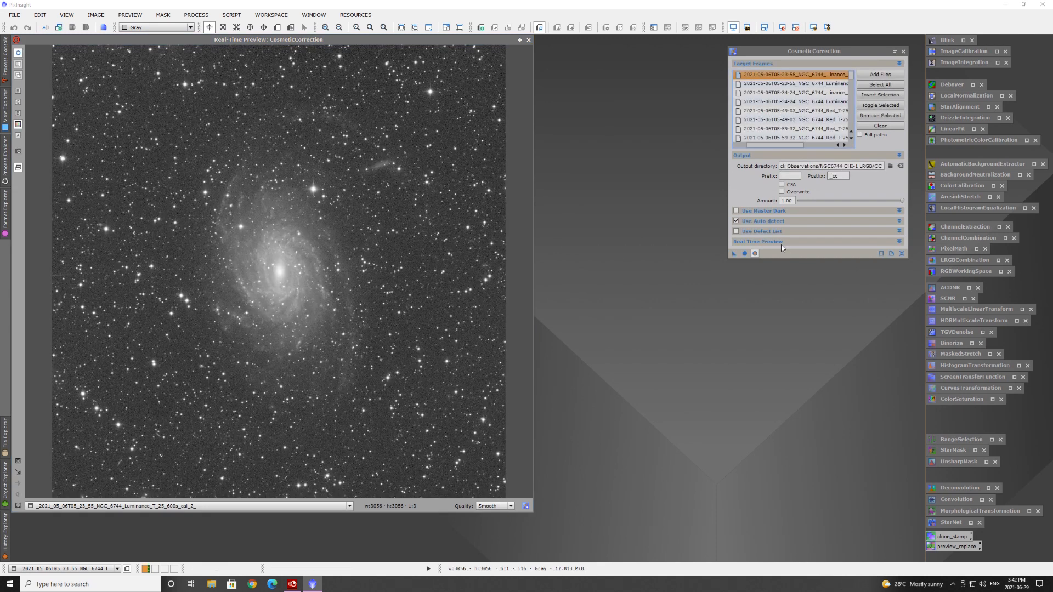
# Try higher Hot Sigma values against the real-time preview and set Hot Sigma back to 3.0
pyautogui.click(757, 222)
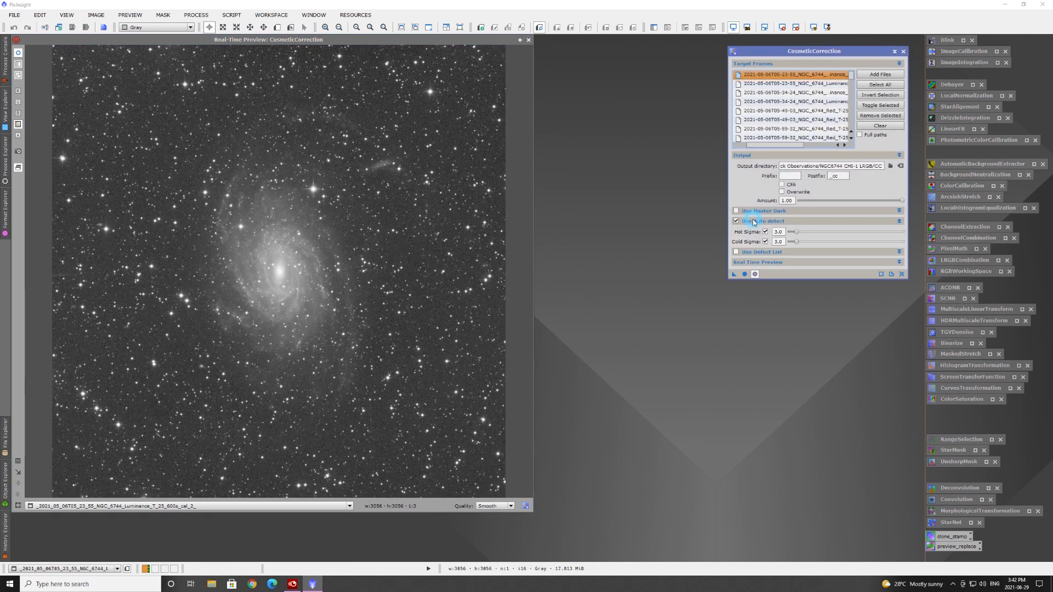
pyautogui.click(796, 234)
pyautogui.moveTo(793, 236); pyautogui.dragTo(806, 237)
pyautogui.moveTo(809, 237); pyautogui.dragTo(798, 238)
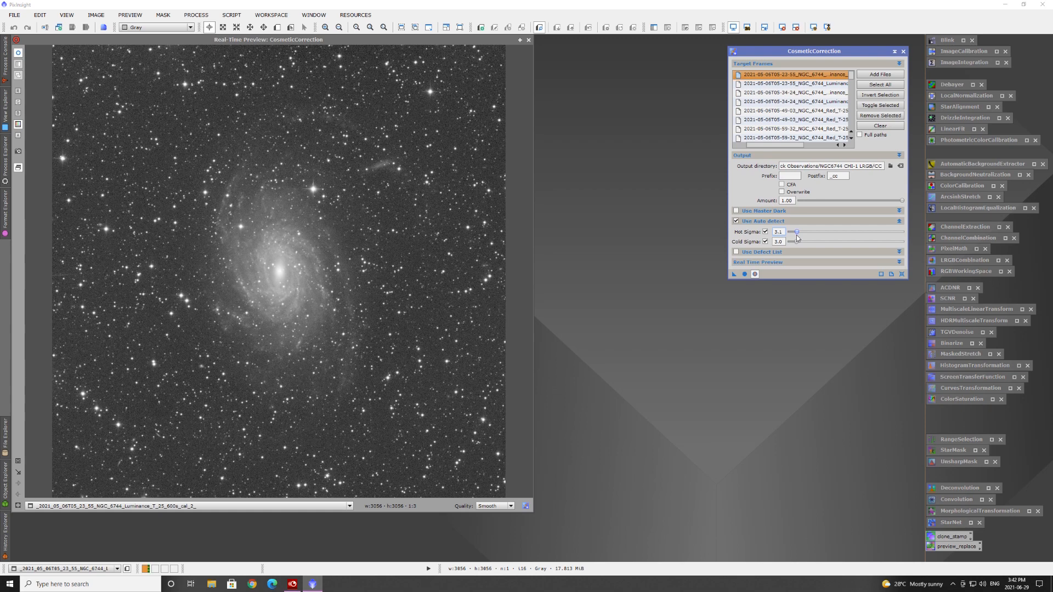
pyautogui.write('3.0')
pyautogui.click(763, 221)
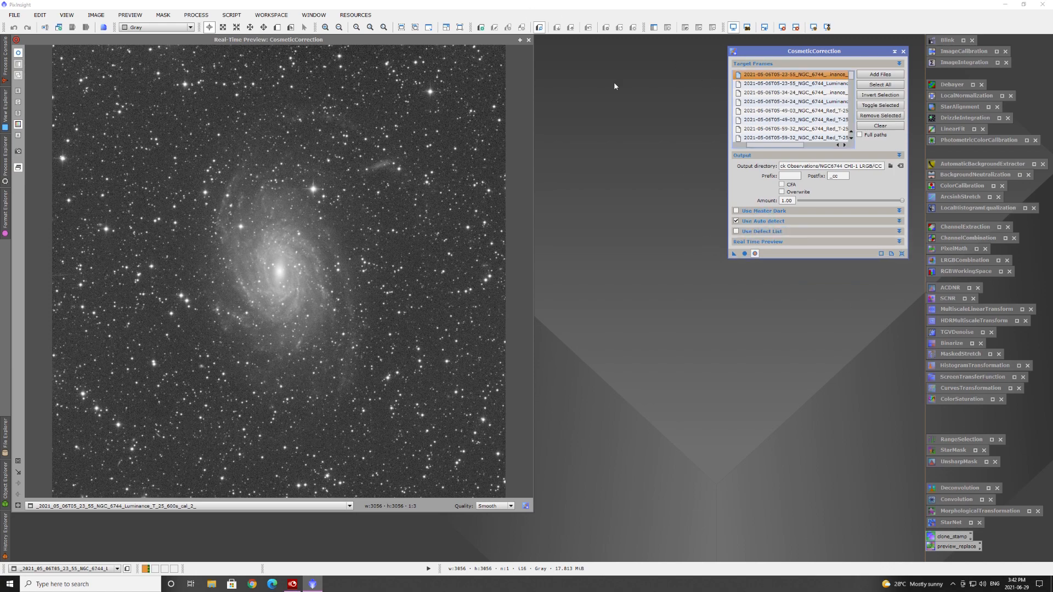
# Close the real-time preview and run CosmeticCorrection on all target frames
pyautogui.click(528, 41)
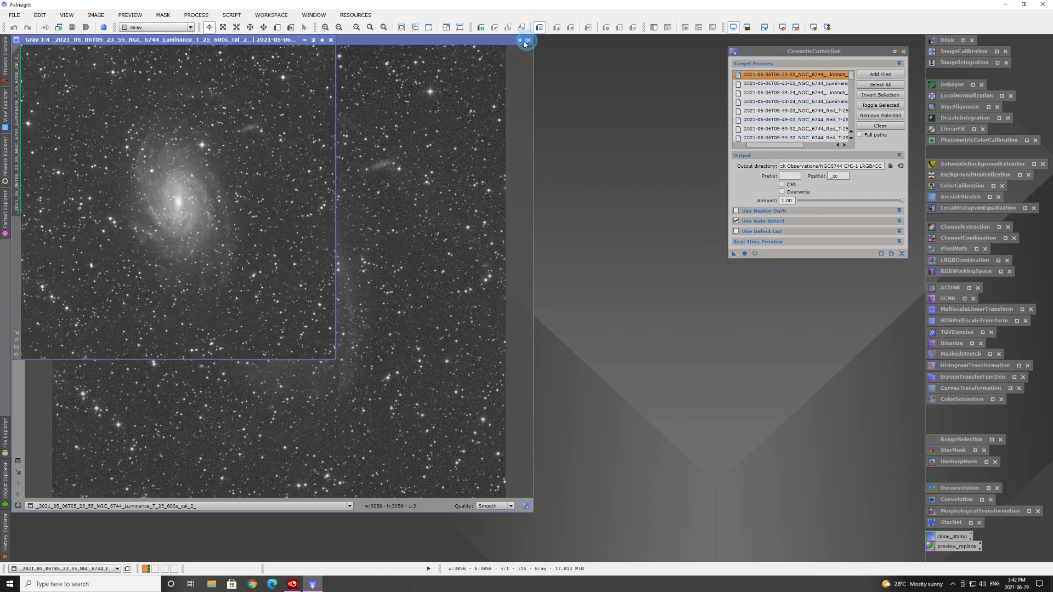
pyautogui.click(745, 253)
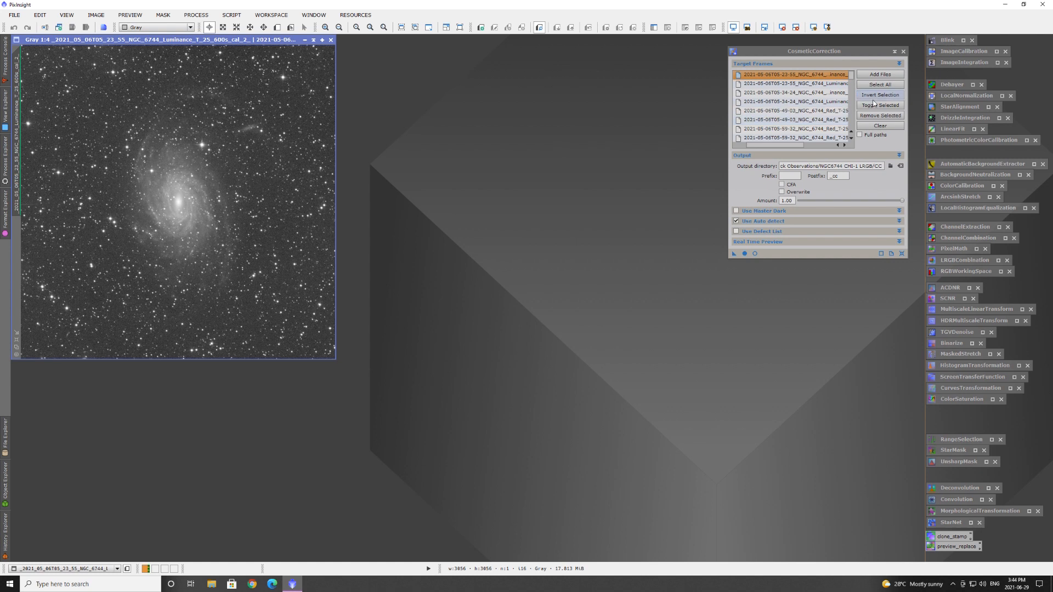
# Clear the CosmeticCorrection target frames, collapse the process window to an icon and close the open Luminance image
pyautogui.click(874, 127)
pyautogui.click(895, 51)
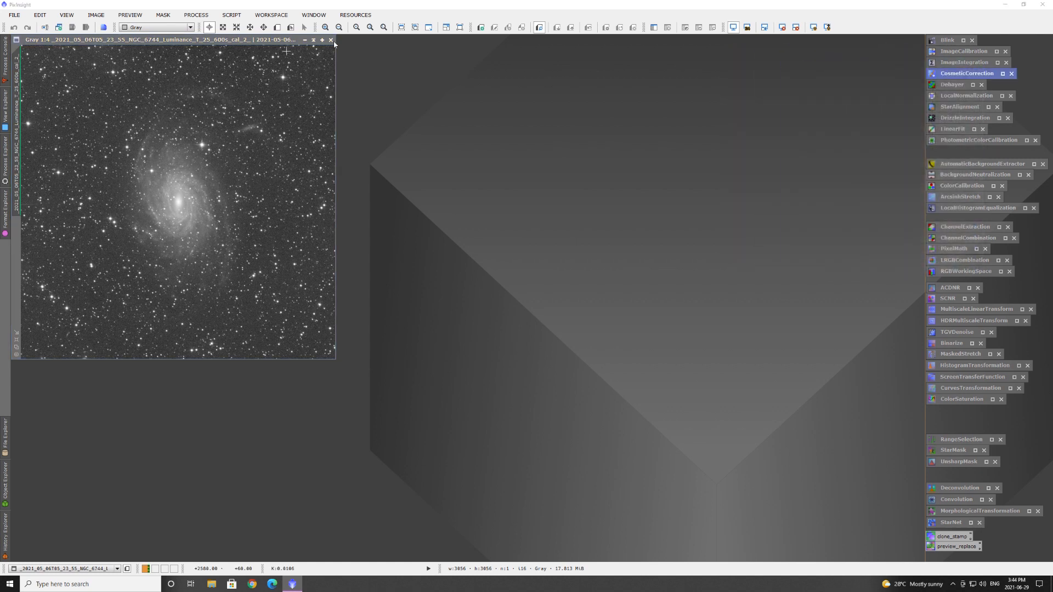
pyautogui.click(331, 40)
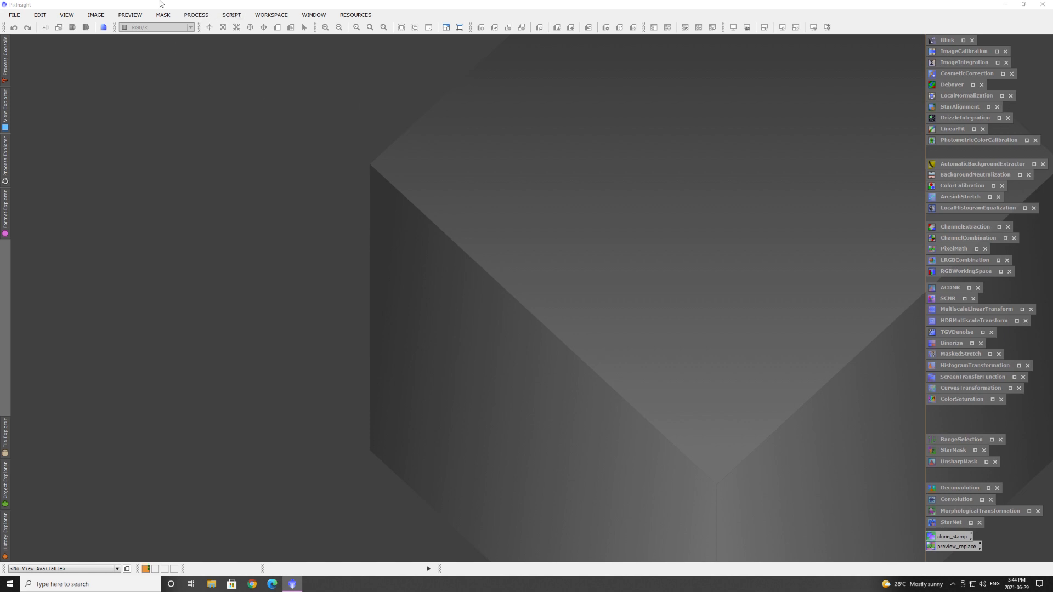
# Open the SubframeSelector process and move its main window clear of the Measurements window
pyautogui.click(197, 16)
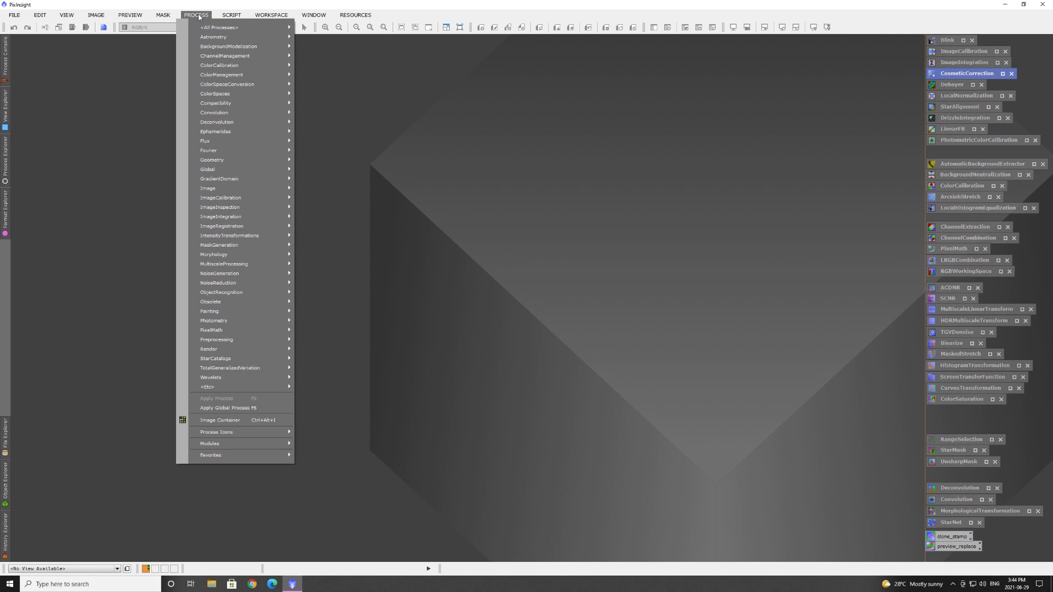
pyautogui.moveTo(222, 27)
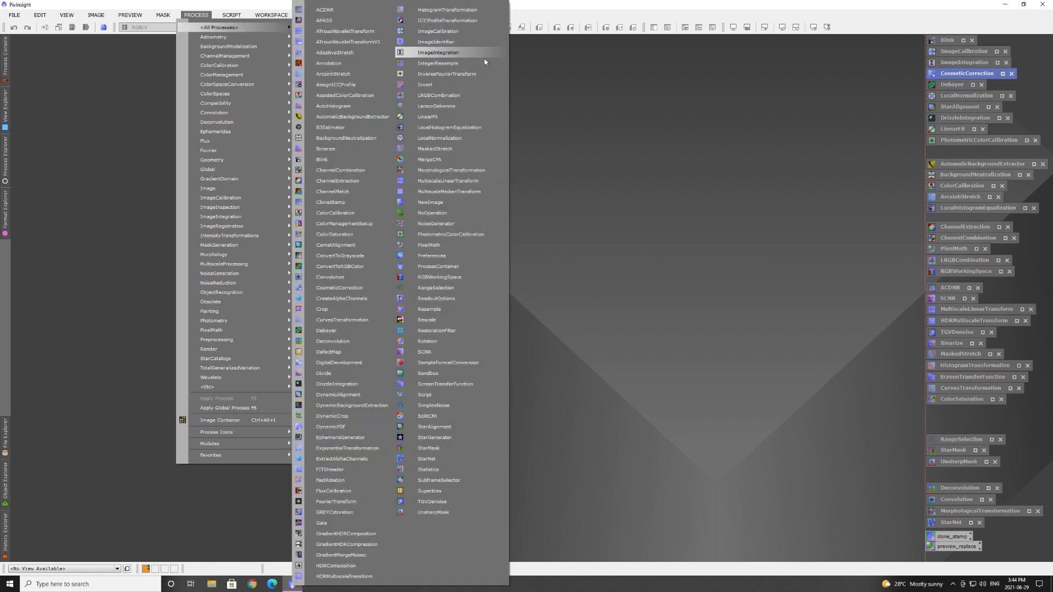
pyautogui.click(445, 481)
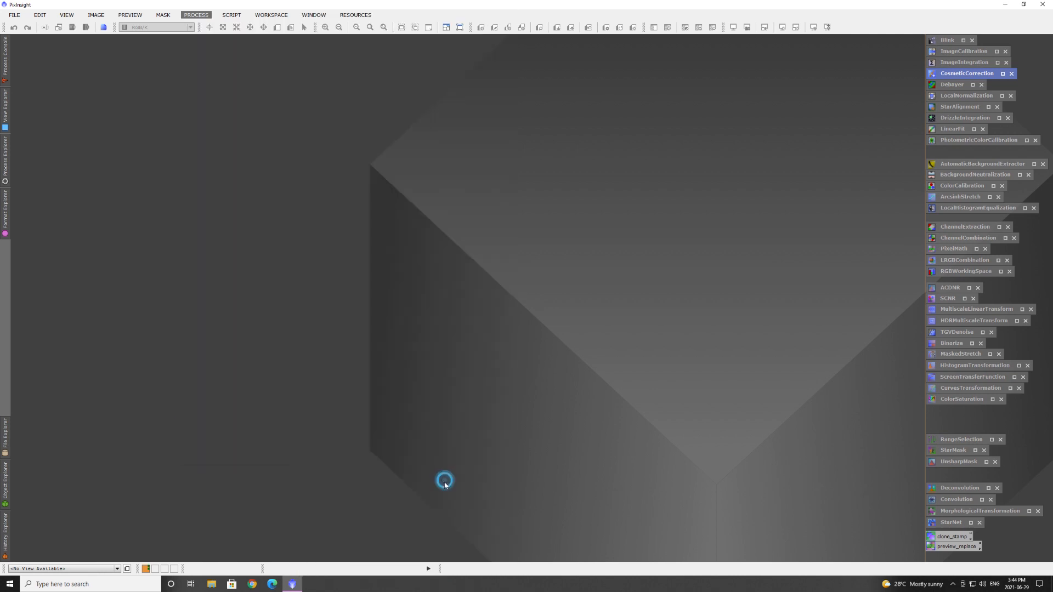
pyautogui.moveTo(551, 157); pyautogui.dragTo(315, 55)
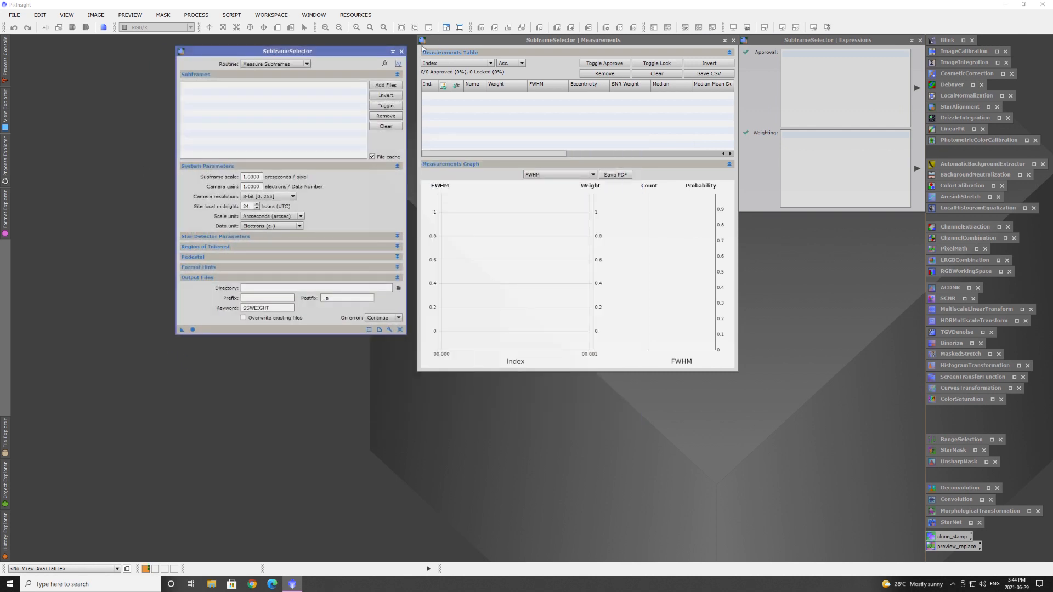
# Add all cosmetically corrected NGC 6744 frames from the CC folder to SubframeSelector
pyautogui.click(373, 86)
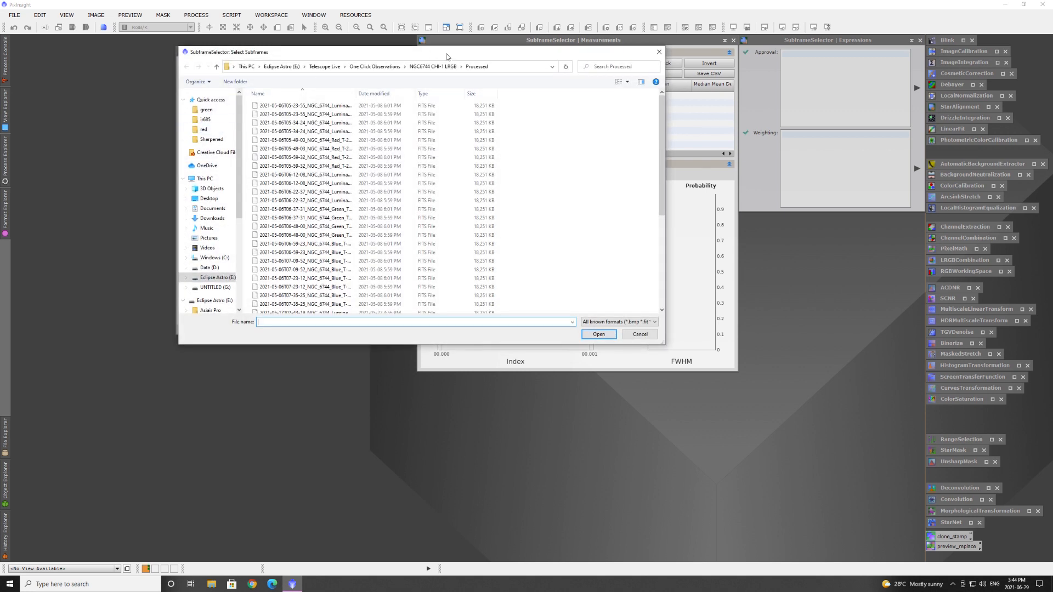
pyautogui.click(435, 66)
pyautogui.doubleClick(276, 105)
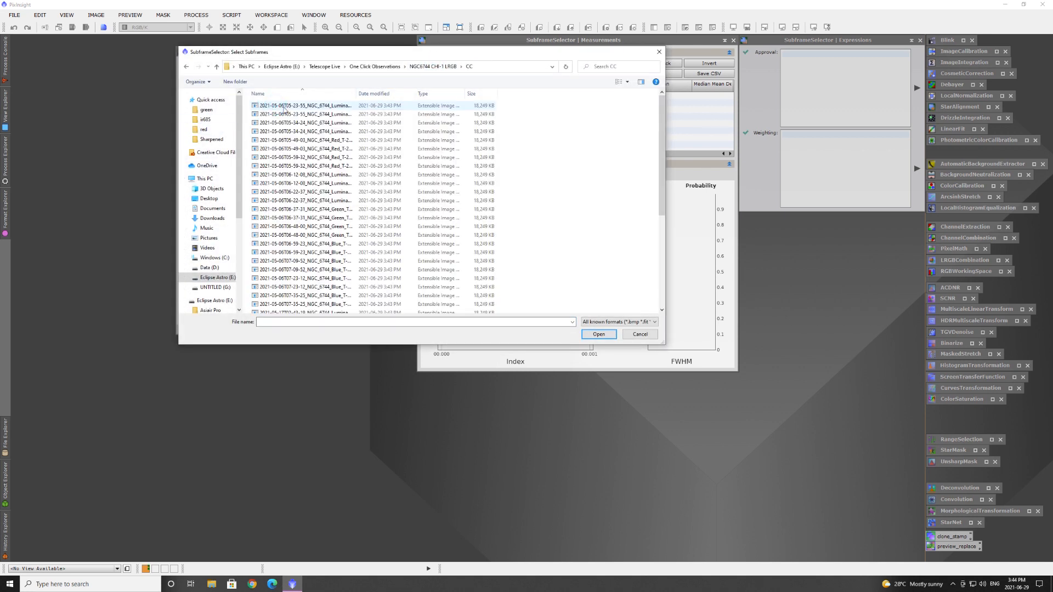
pyautogui.click(283, 106)
pyautogui.scroll(-6, 369, 298)
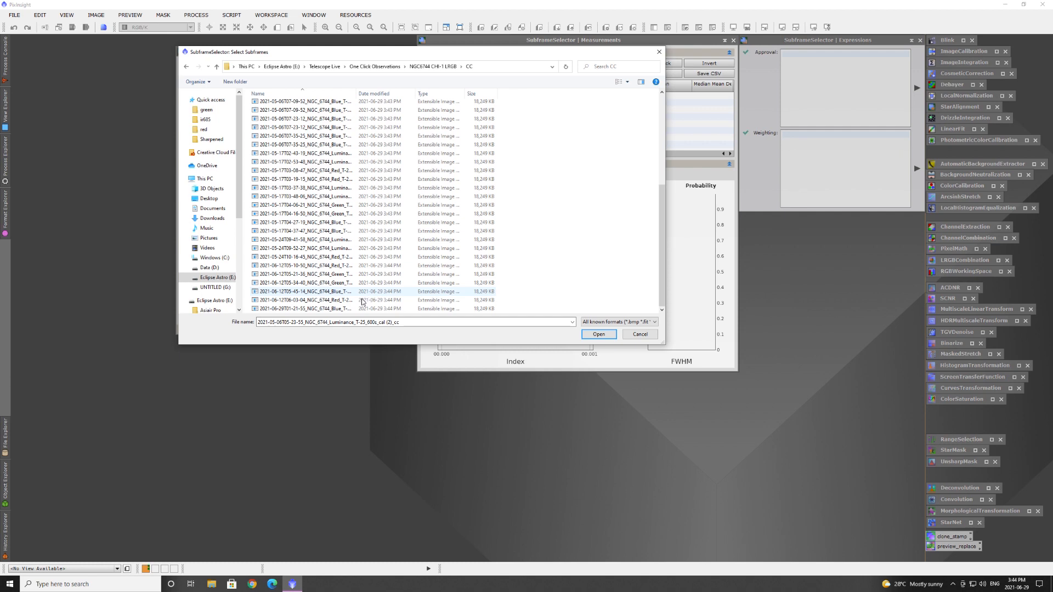
pyautogui.keyDown('shift'); pyautogui.click(367, 308); pyautogui.keyUp('shift')
pyautogui.click(600, 334)
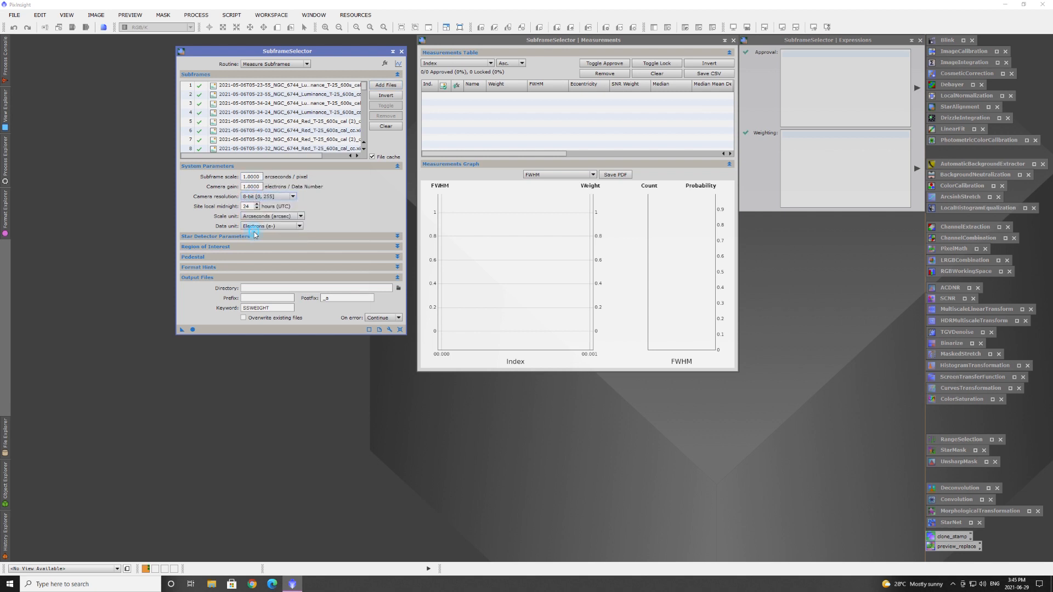
# Set SubframeSelector's camera resolution to 16-bit [0, 65535] and the subframe scale to 0.62 arcseconds per pixel
pyautogui.click(258, 196)
pyautogui.click(254, 230)
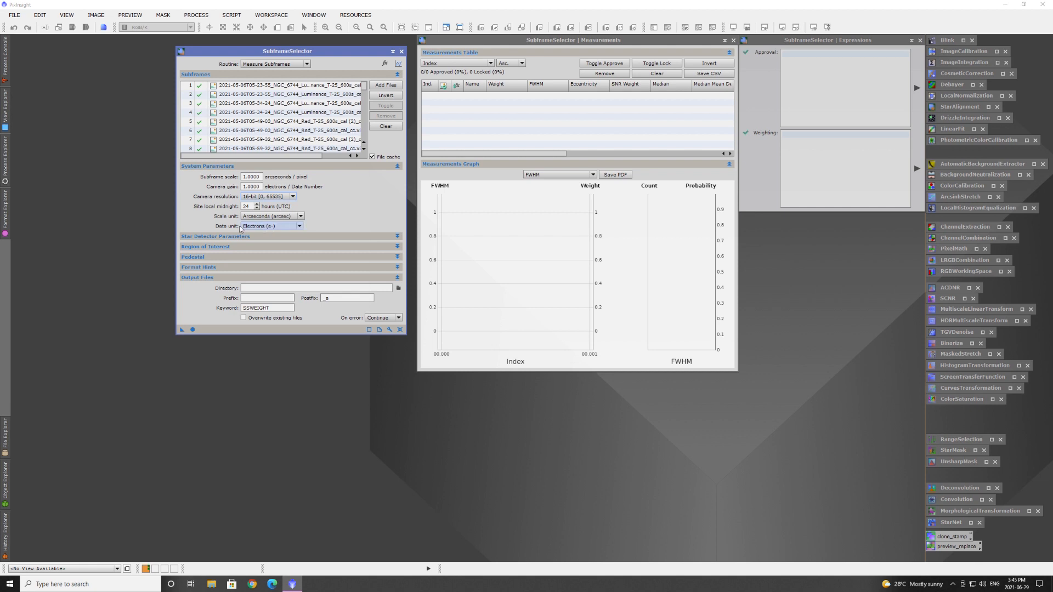
pyautogui.doubleClick(261, 177)
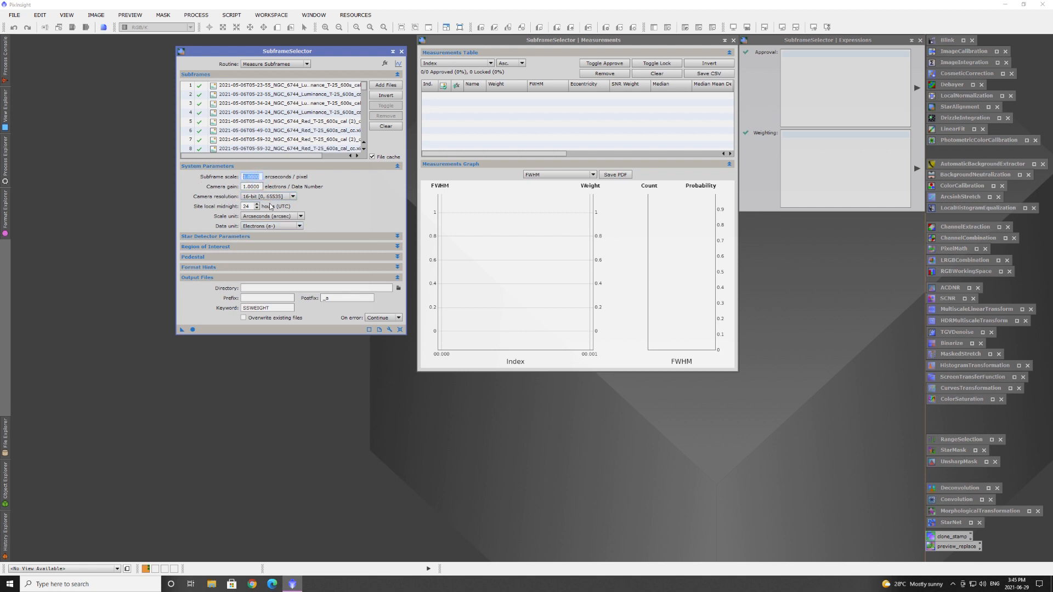
pyautogui.write('12')
pyautogui.press('Return')
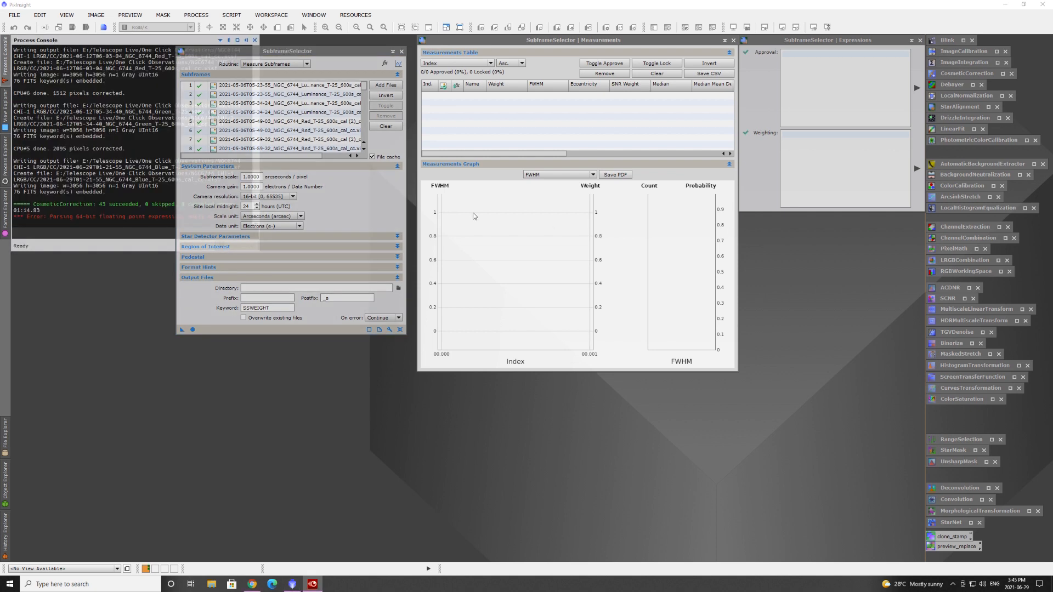
pyautogui.moveTo(262, 187); pyautogui.dragTo(227, 178)
pyautogui.press('BackSpace')
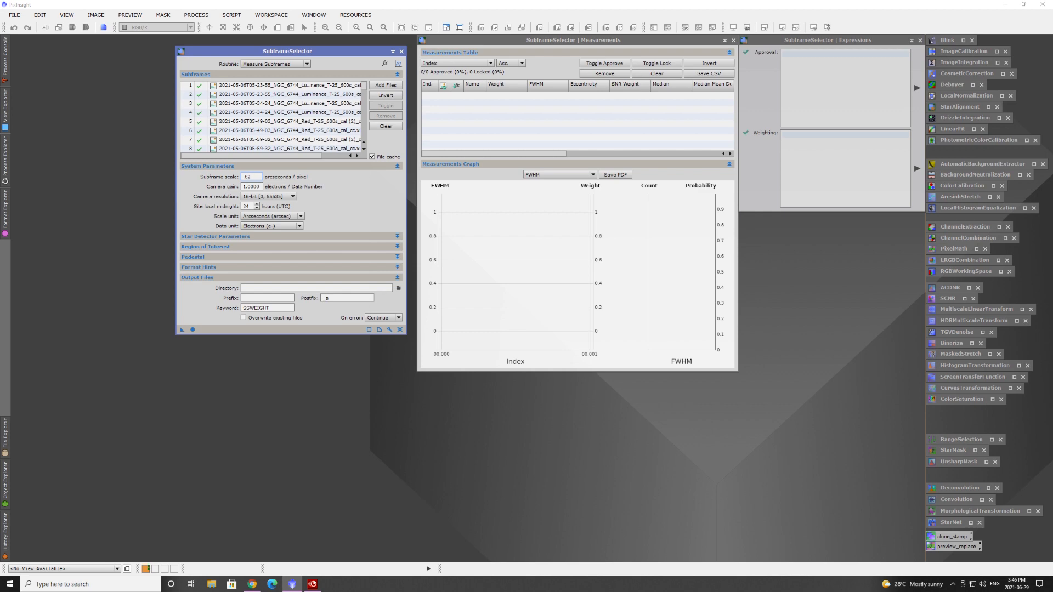
# Switch to Chrome, check the CHI-1 camera's pixel scale on the Telescope Live network page, and return to PixInsight
pyautogui.hotkey('alt', 'Tab')
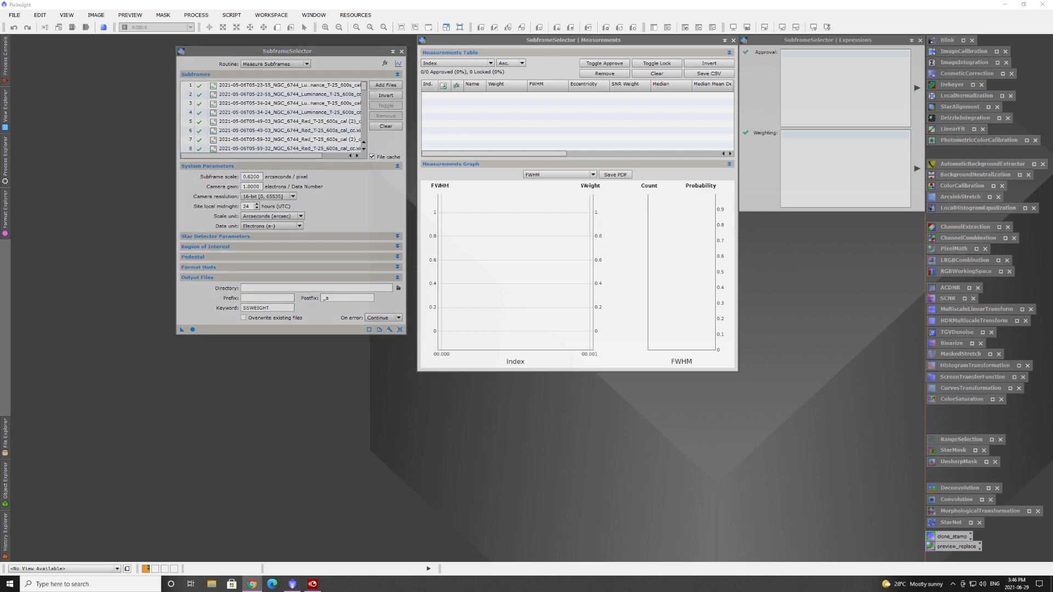
pyautogui.moveTo(1052, 82); pyautogui.dragTo(63, 1)
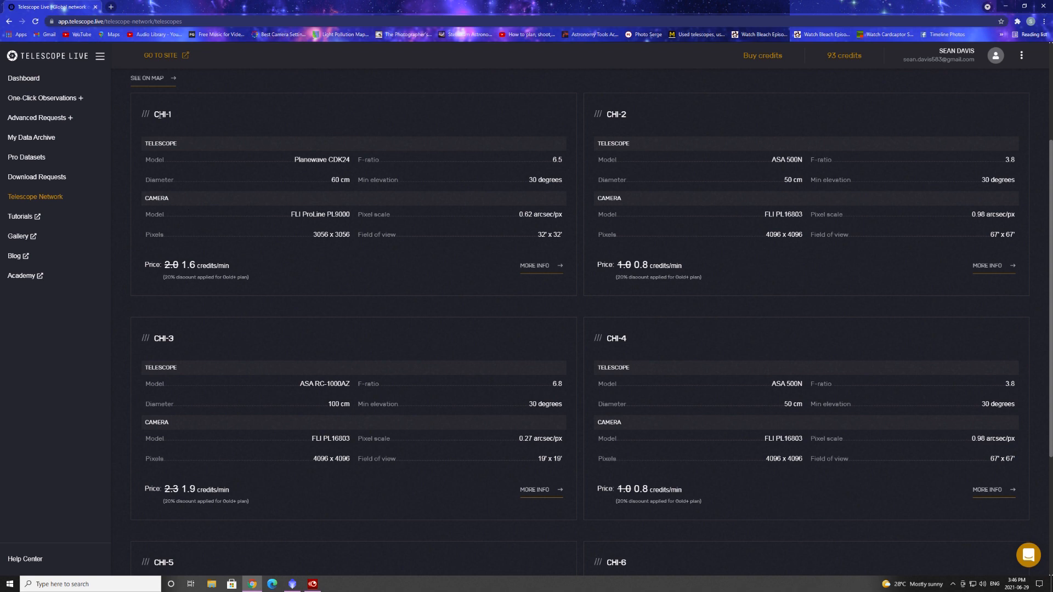
pyautogui.moveTo(519, 214); pyautogui.dragTo(565, 218)
pyautogui.hotkey('alt', 'Tab')
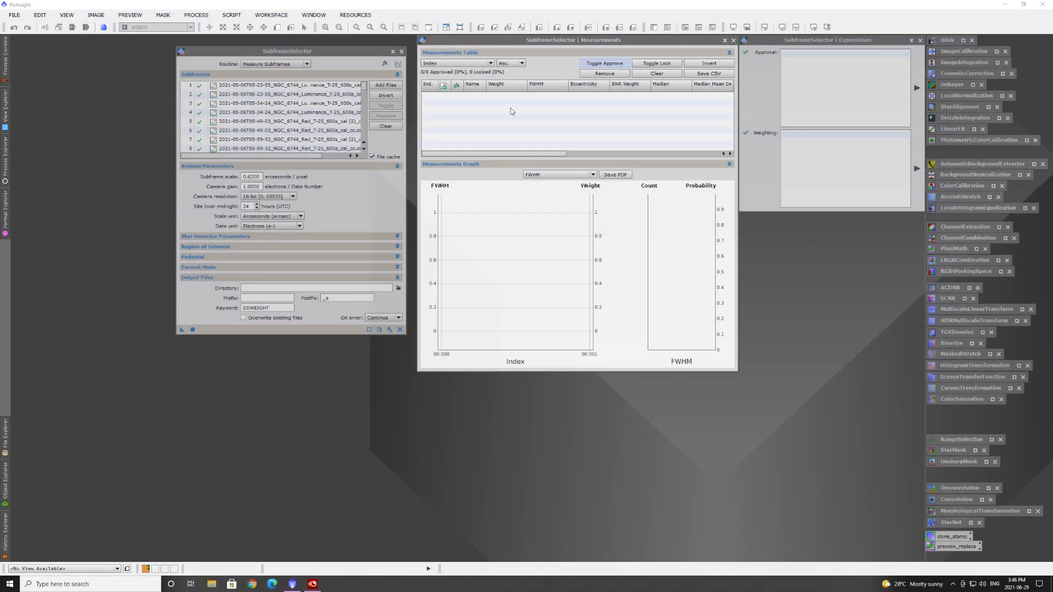
# Open the Subframe Selector text file on the desktop and copy the expression "FWHM < 6 && Eccentricity <= 0.6" into SubframeSelector's approval expression
pyautogui.click(299, 48)
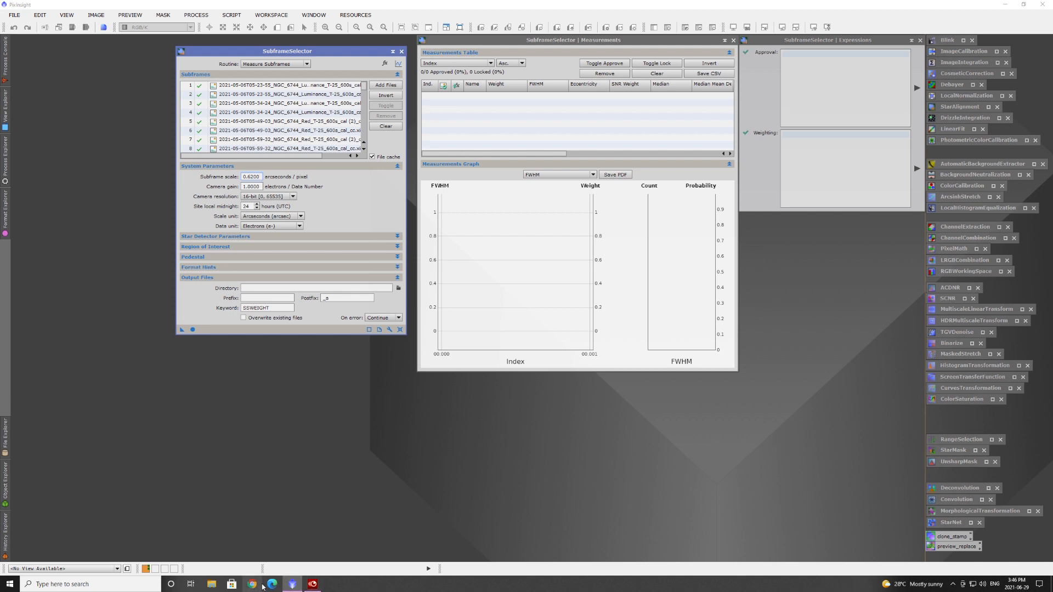
pyautogui.click(293, 584)
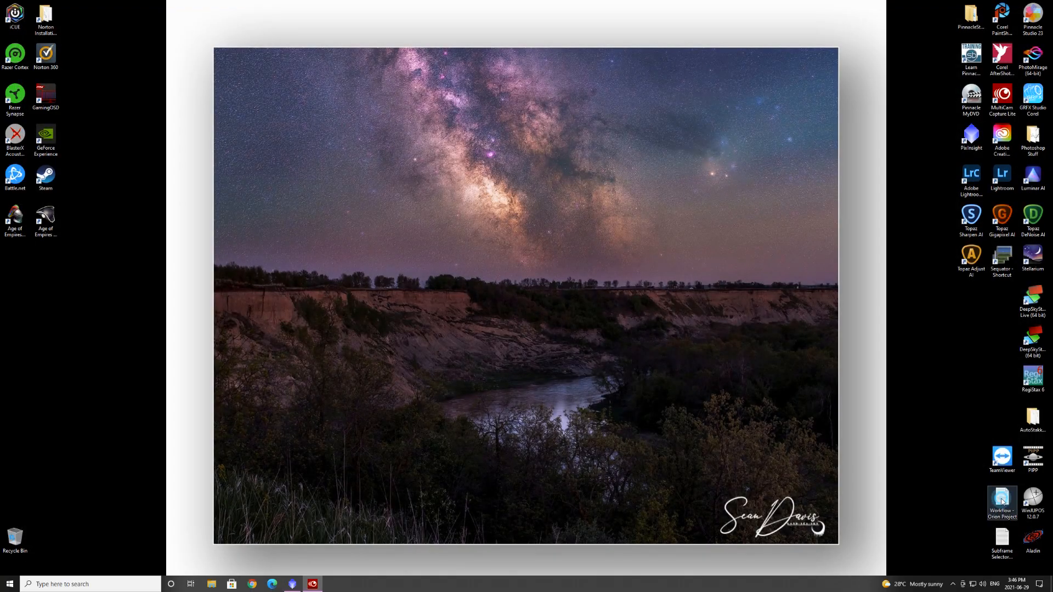
pyautogui.click(1004, 537)
pyautogui.doubleClick(1004, 537)
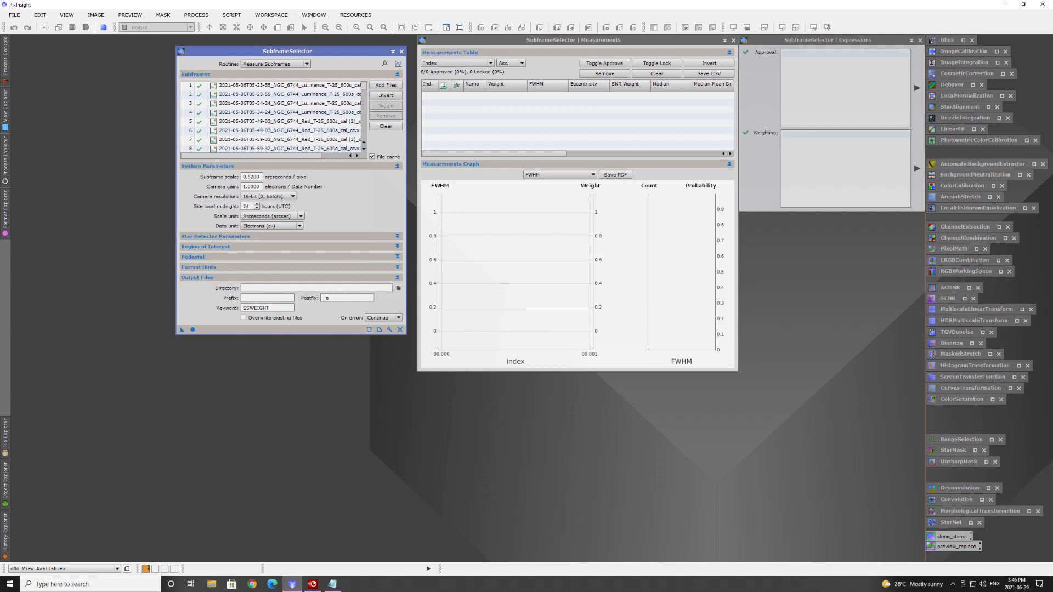
pyautogui.hotkey('alt', 'Tab')
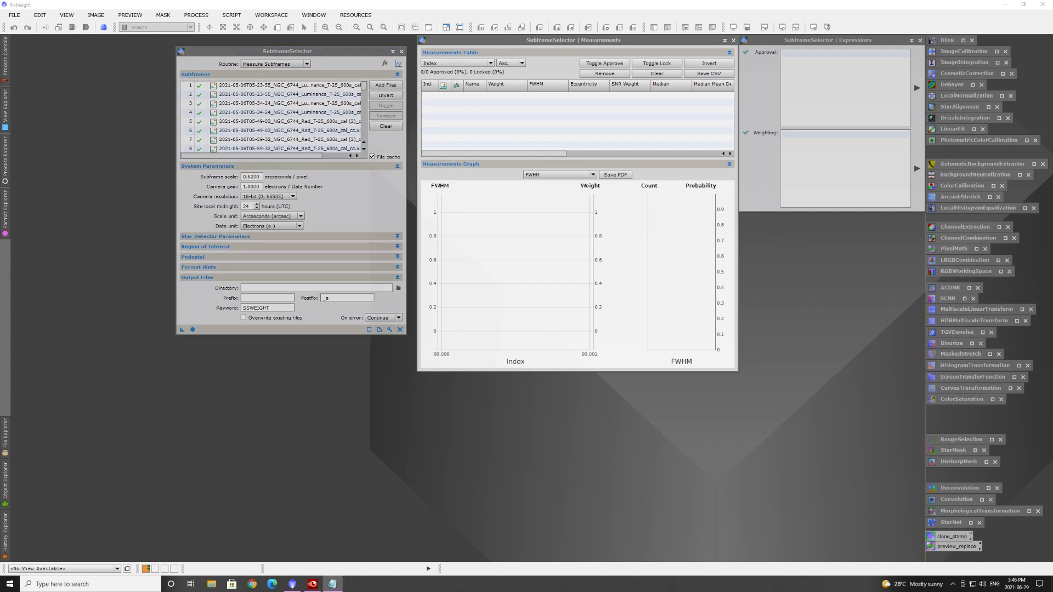
pyautogui.rightClick(825, 54)
pyautogui.click(856, 107)
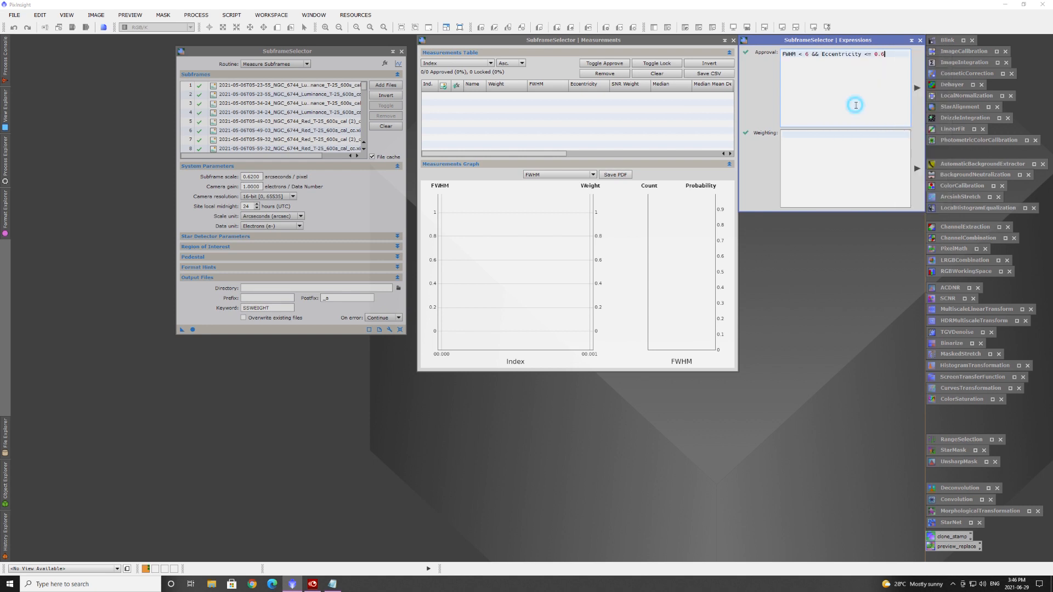
# Copy SNRWeight from the text file into SubframeSelector's weighting expression
pyautogui.hotkey('alt', 'Tab')
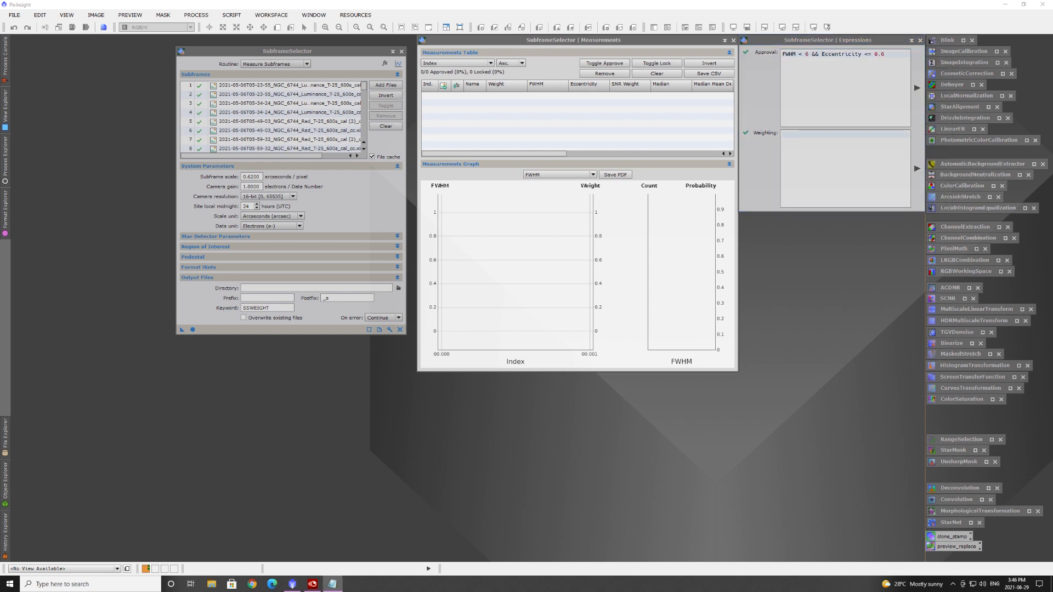
pyautogui.click(853, 134)
pyautogui.rightClick(853, 135)
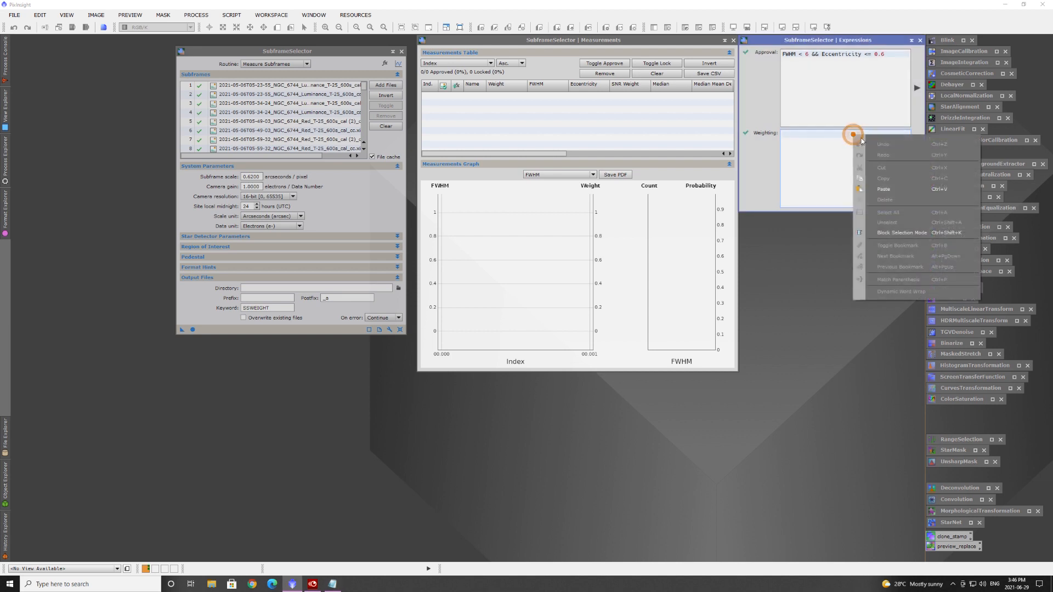
pyautogui.click(885, 189)
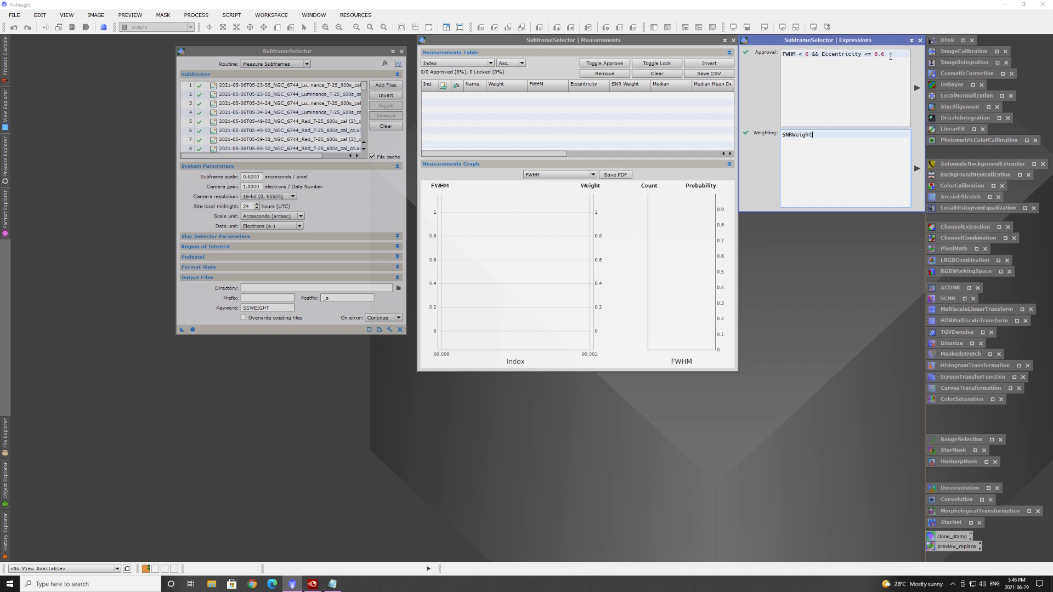
# Run the subframe measurement and review the frames' FWHM, eccentricity and SNR weight in the measurements table
pyautogui.click(585, 44)
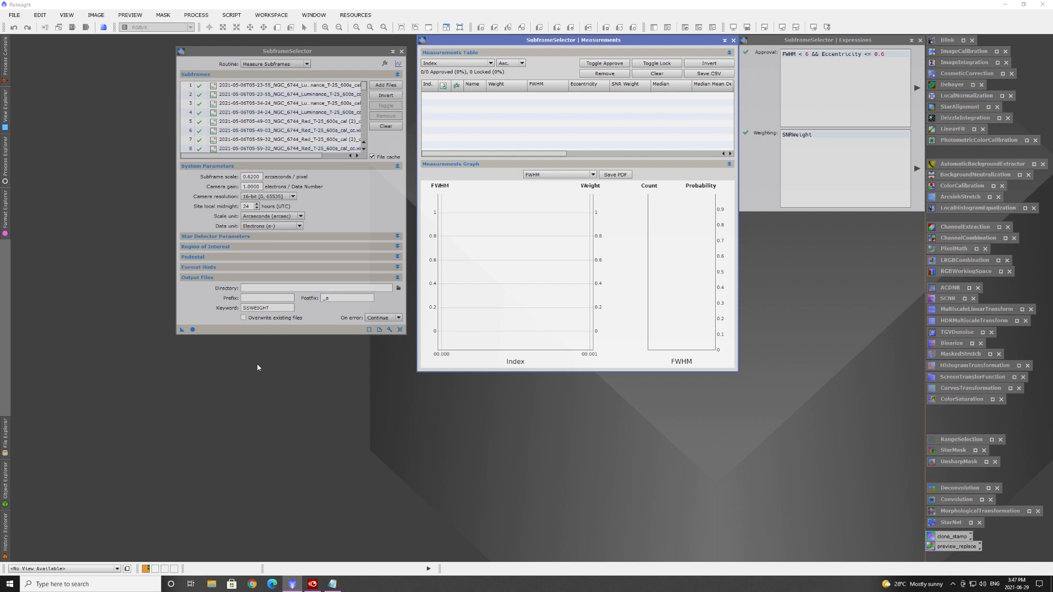
pyautogui.click(193, 329)
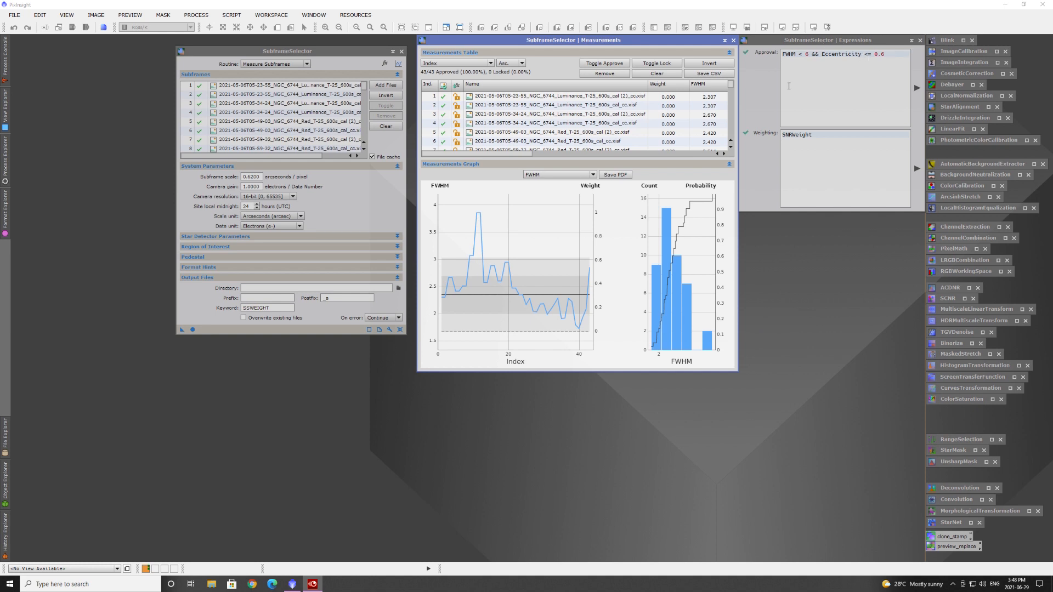
pyautogui.scroll(-3, 549, 131)
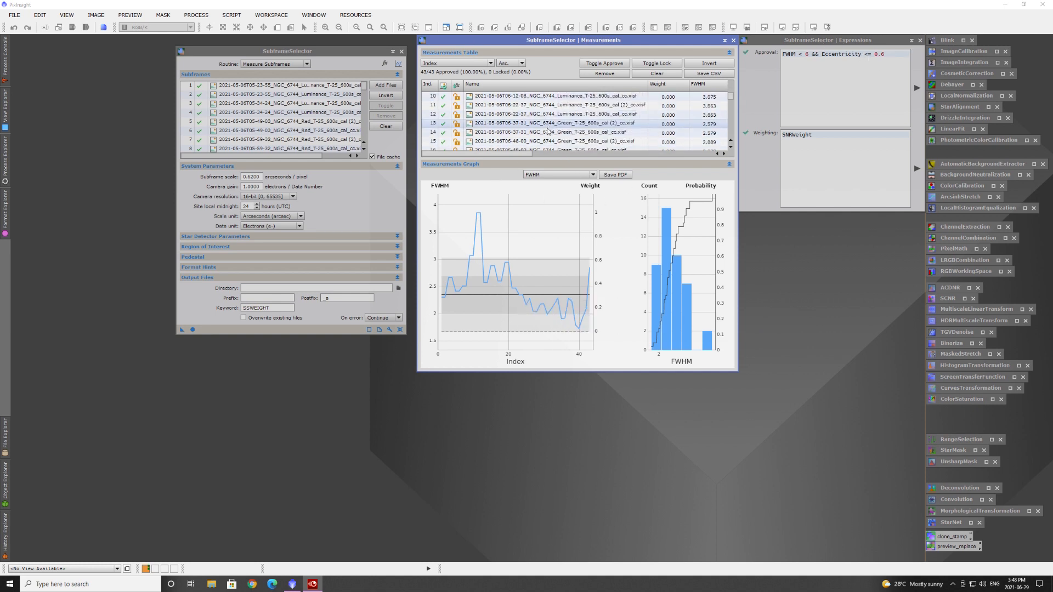
pyautogui.scroll(1, 543, 137)
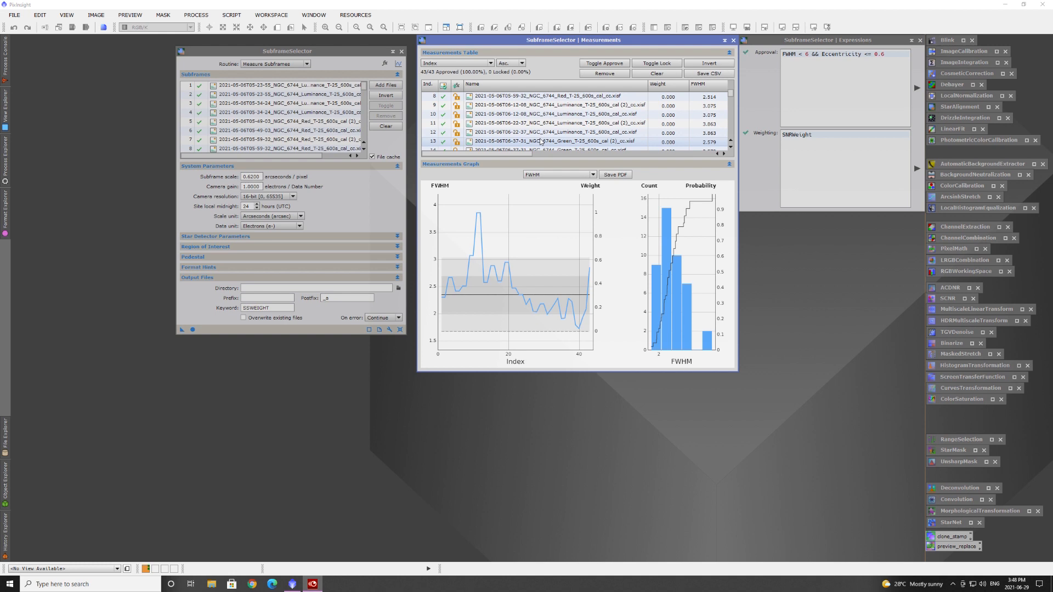
pyautogui.scroll(3, 541, 141)
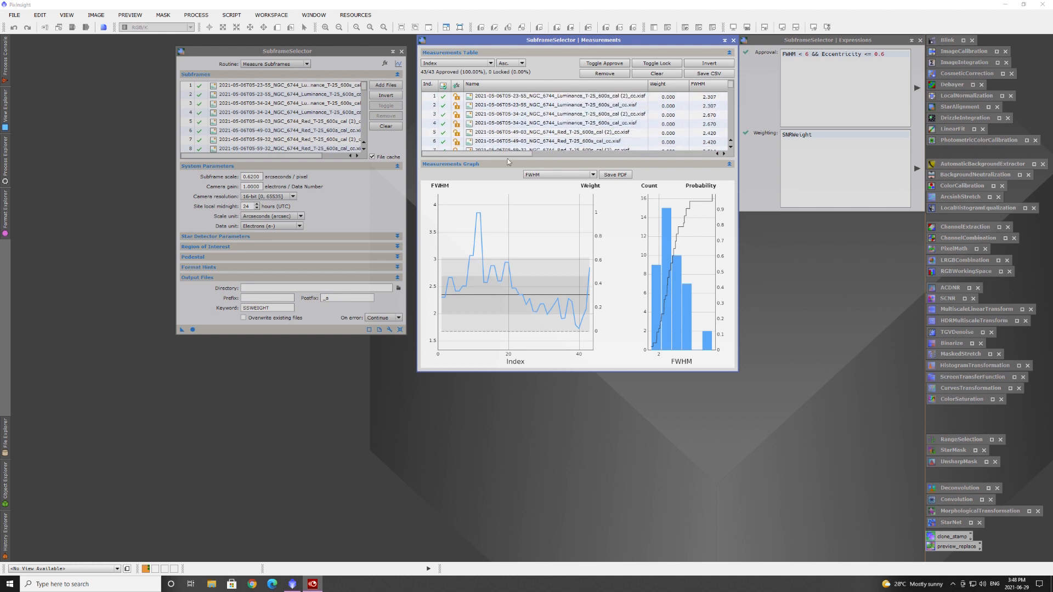
pyautogui.moveTo(507, 154); pyautogui.dragTo(571, 162)
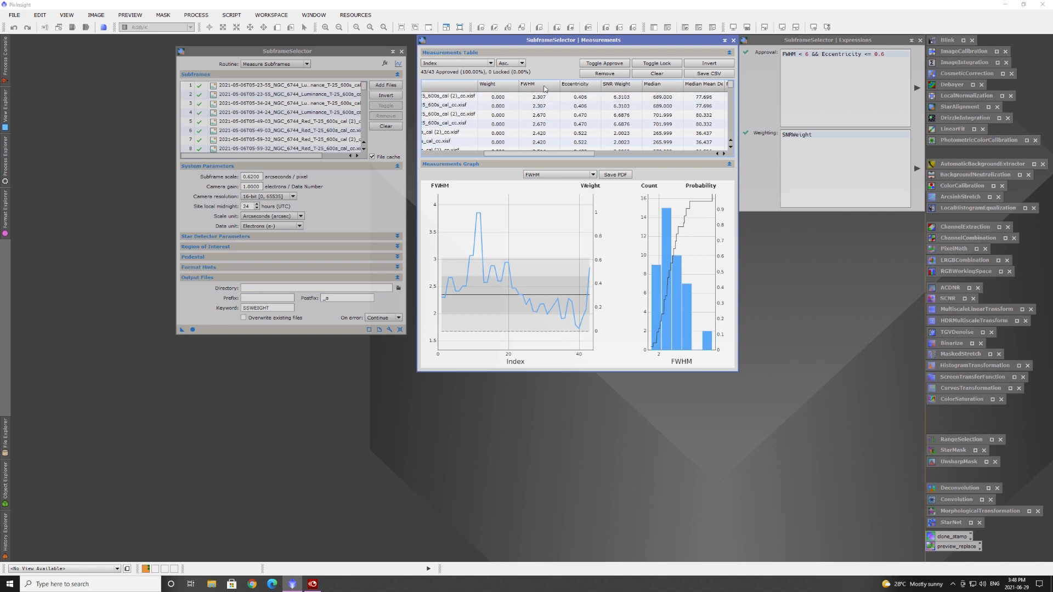
pyautogui.scroll(-3, 631, 96)
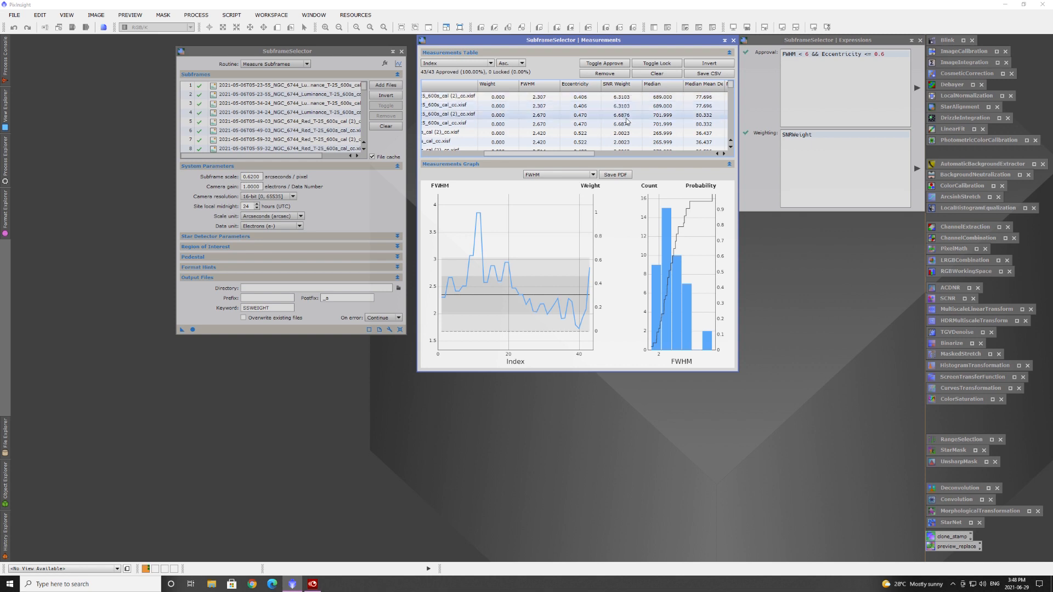
pyautogui.scroll(4, 634, 135)
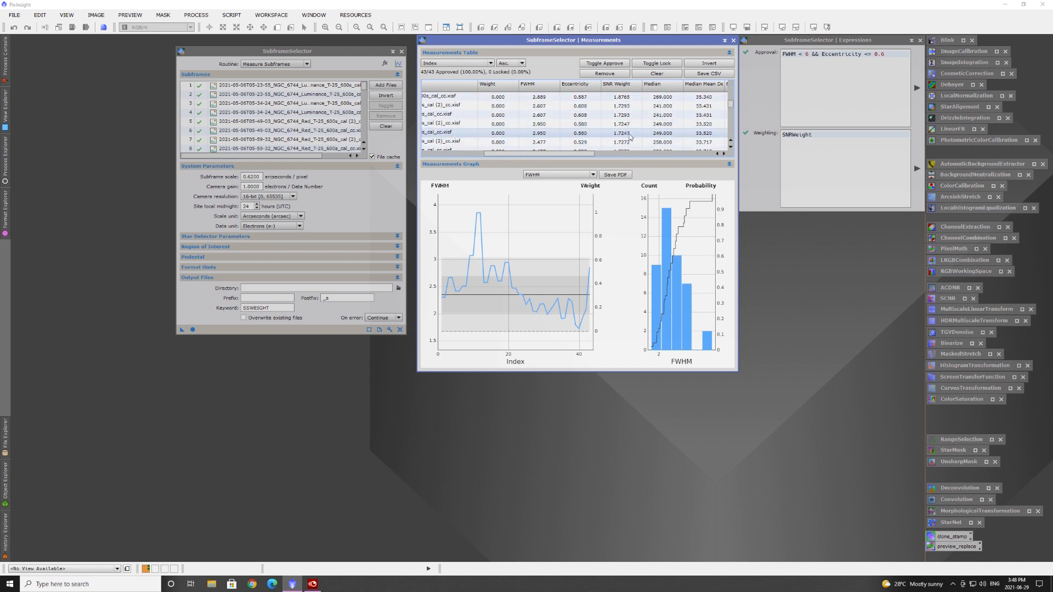
# Sort the measurements table by SNR Weight in descending order
pyautogui.click(476, 63)
pyautogui.click(454, 98)
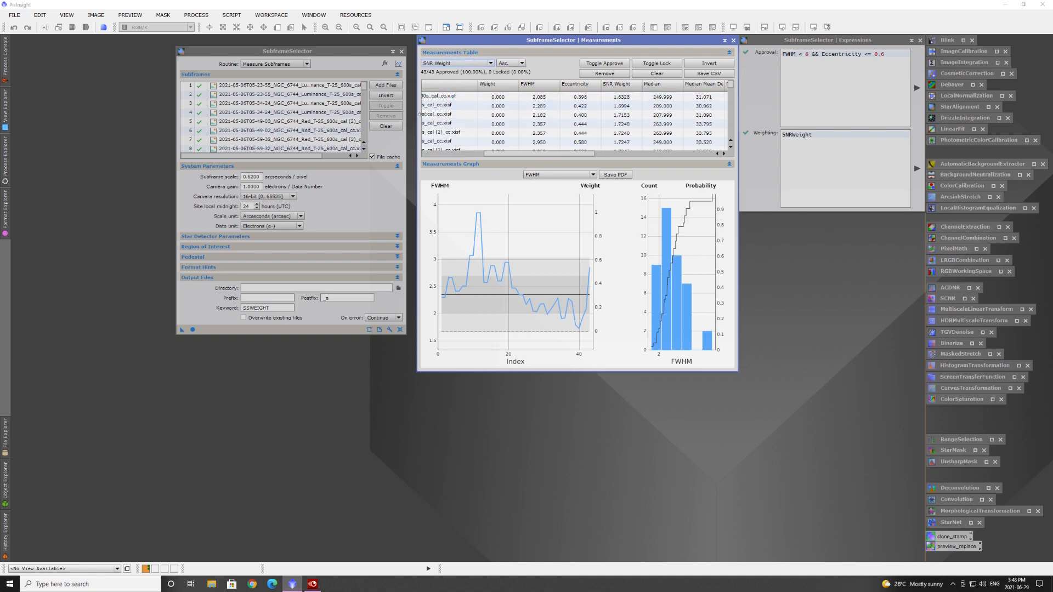
pyautogui.click(510, 64)
pyautogui.click(509, 75)
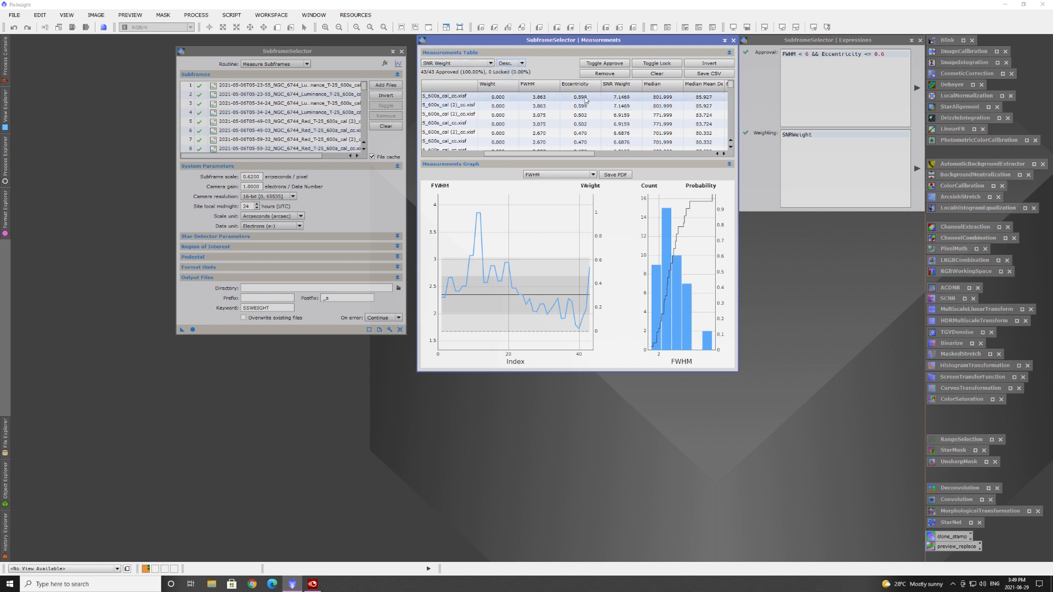
# Compare the top-ranked Luminance frames and select 2021-05-06T05-23-55_NGC_6744_Luminance_T-25_600s_cal (2)_cc.xisf in the measurements table to identify its file name
pyautogui.scroll(-3, 550, 104)
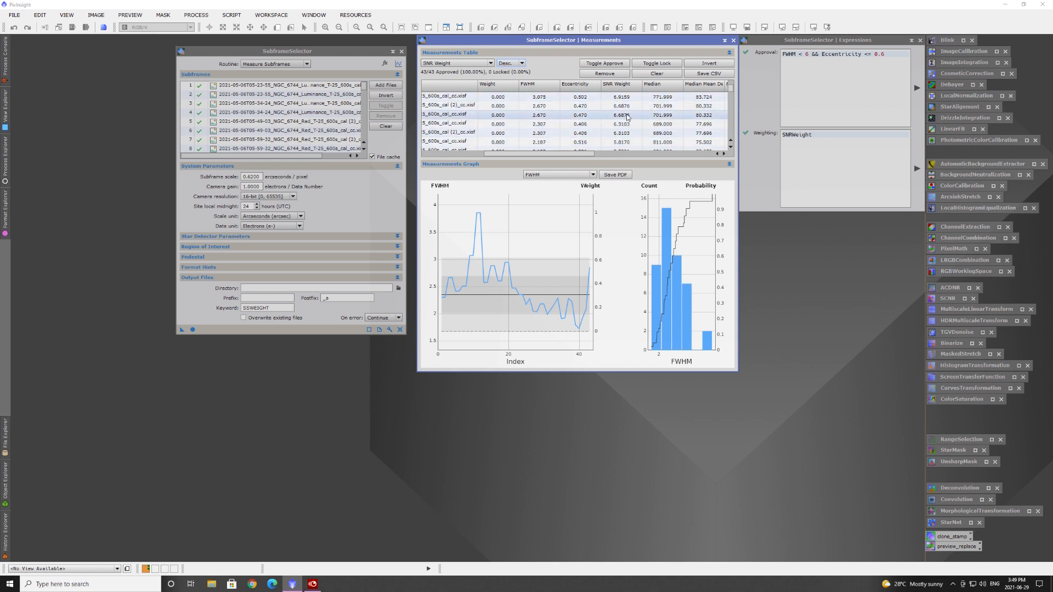
pyautogui.moveTo(527, 152); pyautogui.dragTo(509, 157)
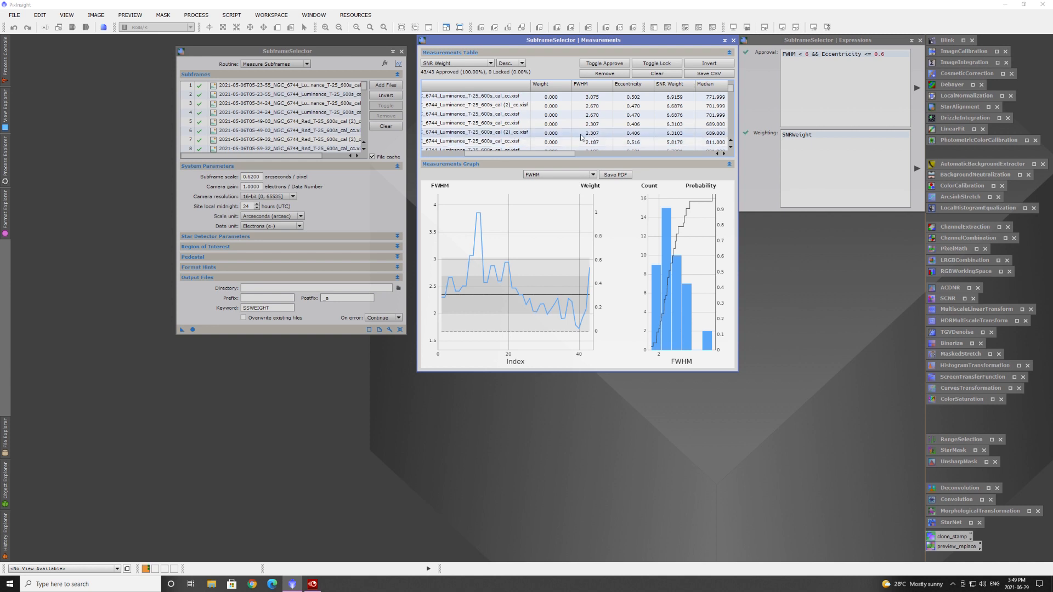
pyautogui.click(486, 133)
pyautogui.hscroll(-4, 439, 142)
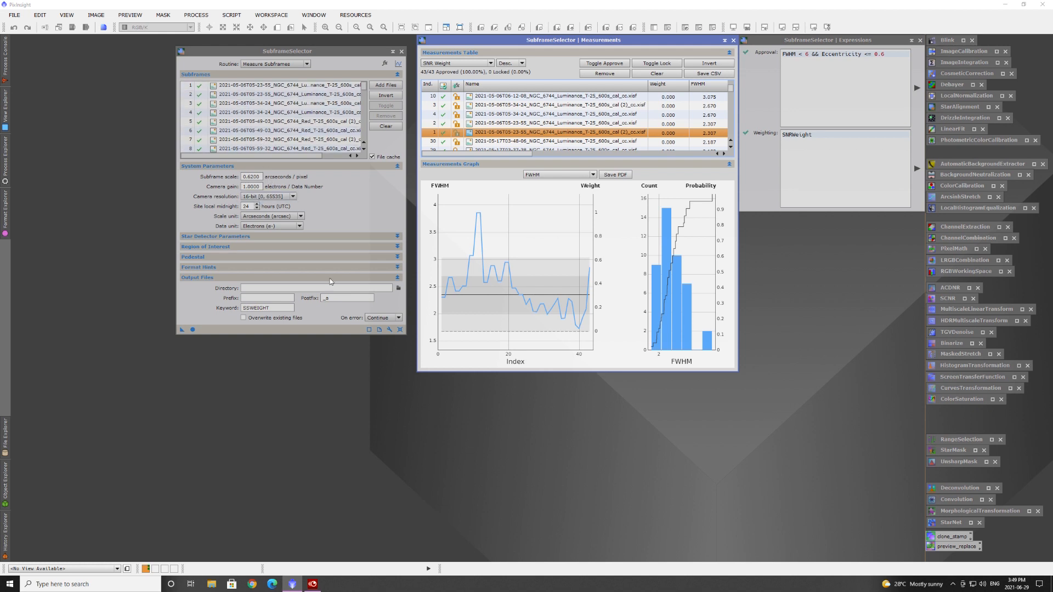
# Clear the subframe list and close SubframeSelector
pyautogui.click(386, 127)
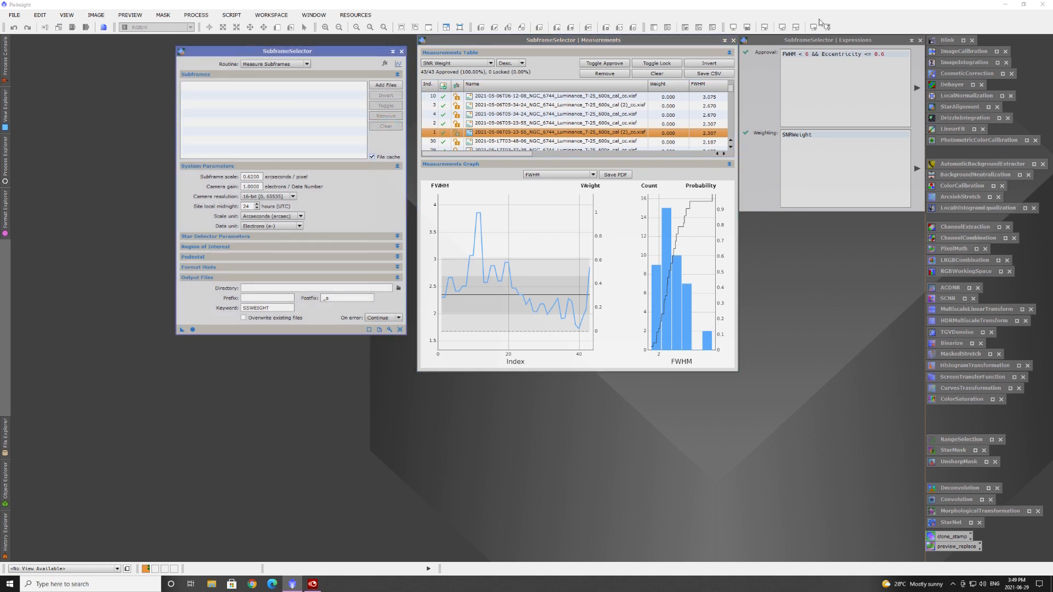
pyautogui.click(402, 52)
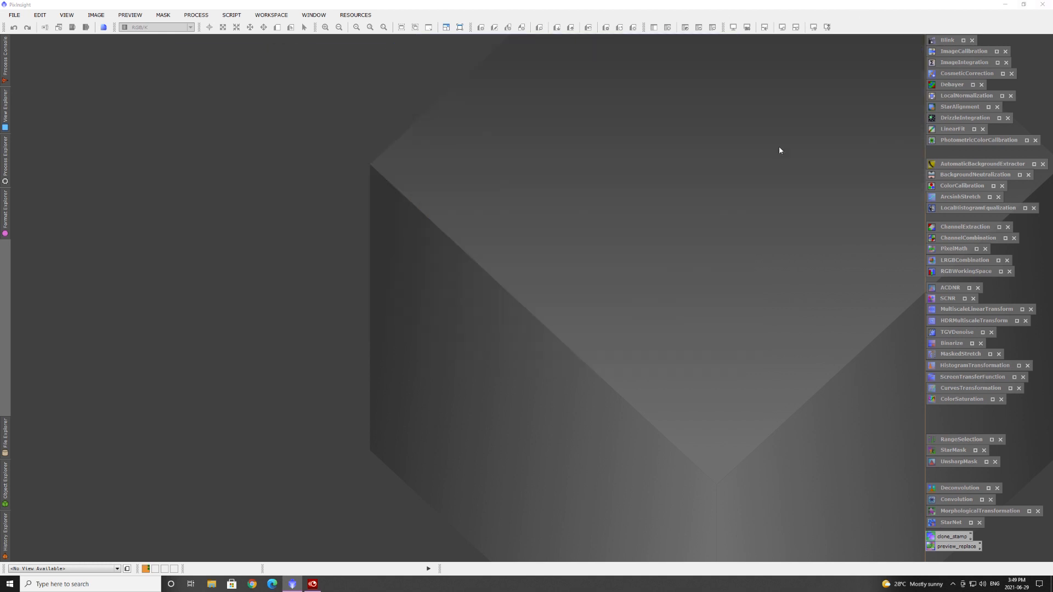
# Open StarAlignment and set its reference image to the file 2021-05-06T05-23-55_NGC_6744_Luminance_T-25_600s_cal_cc from the CC folder
pyautogui.doubleClick(969, 106)
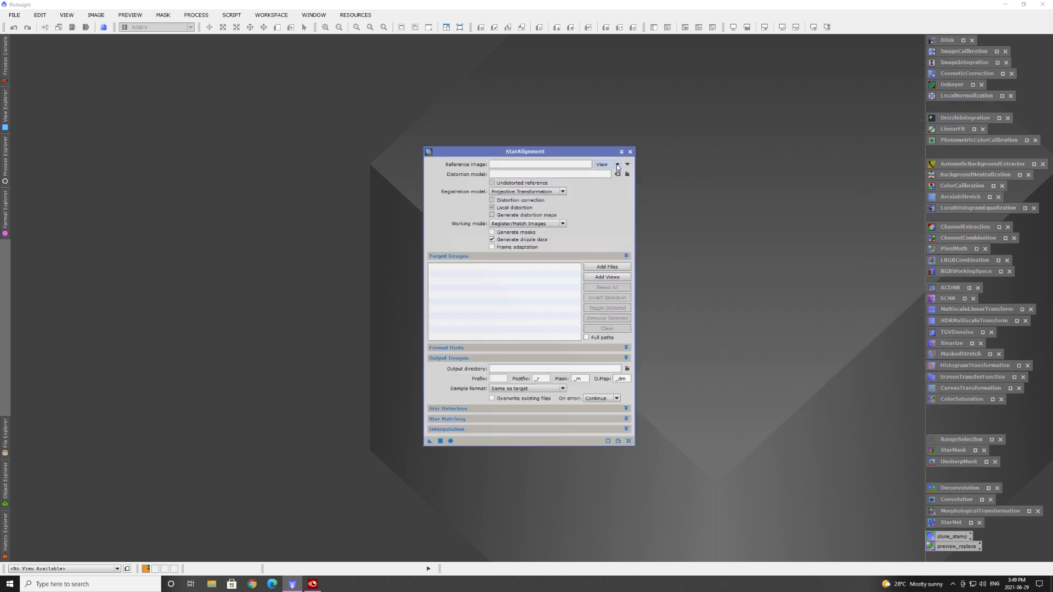
pyautogui.click(601, 172)
pyautogui.click(627, 164)
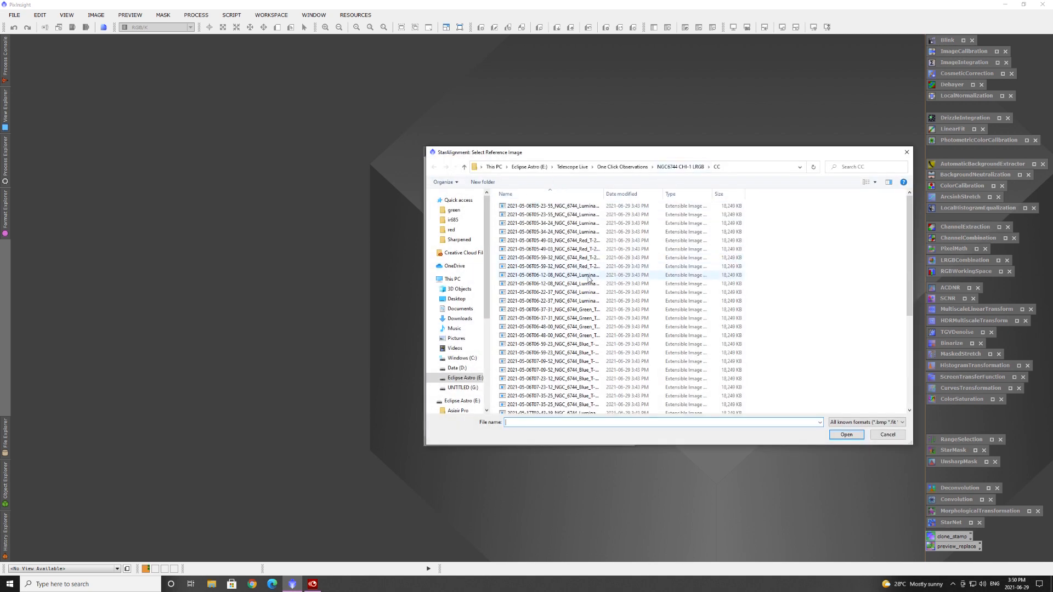
pyautogui.click(544, 215)
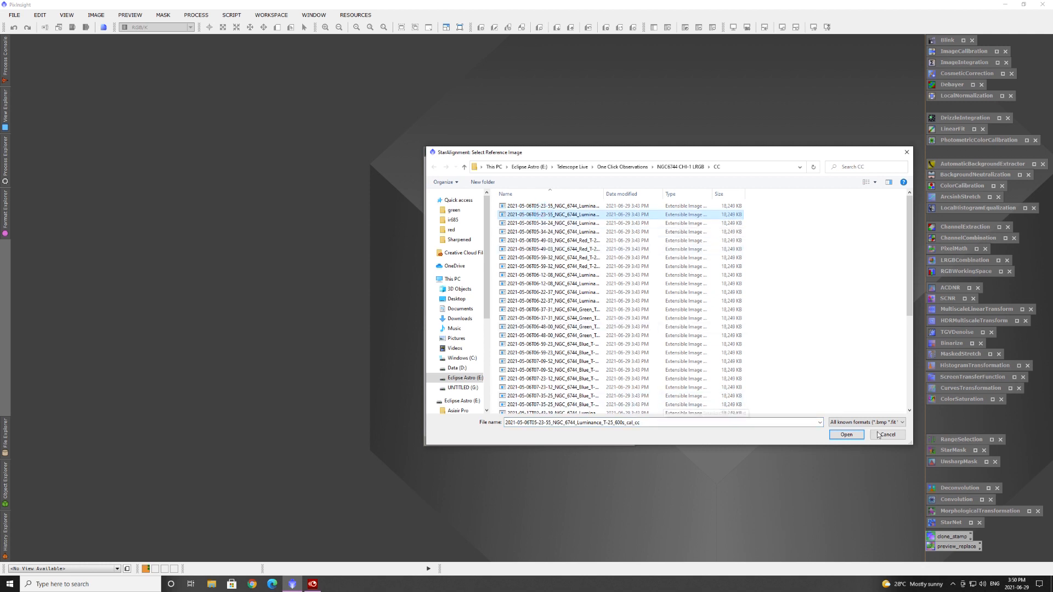
pyautogui.click(846, 434)
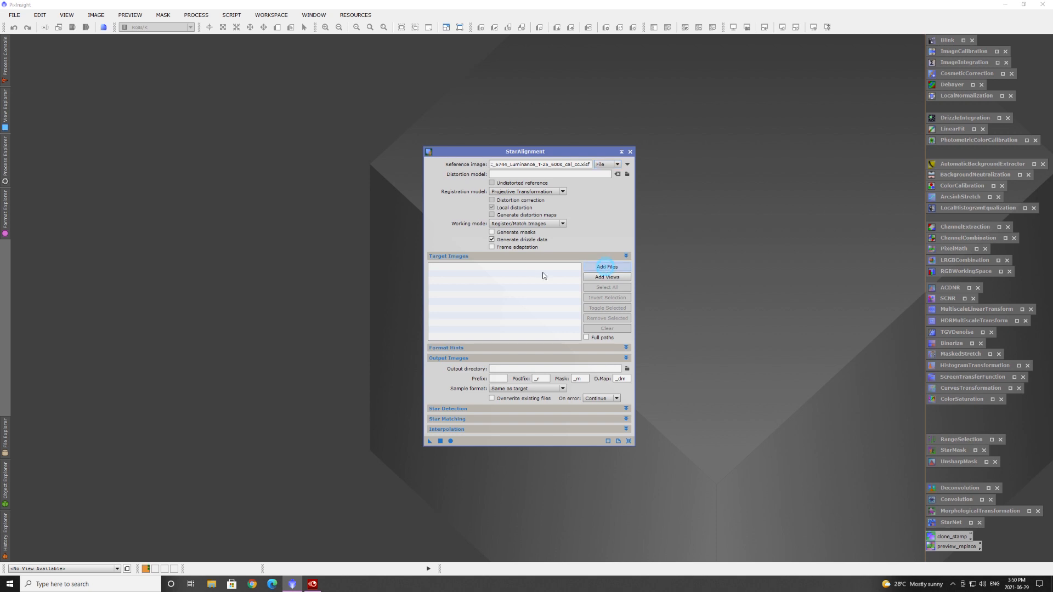
# Add all cosmetically corrected NGC 6744 frames from the CC folder as StarAlignment target images
pyautogui.click(565, 206)
pyautogui.scroll(-6, 571, 263)
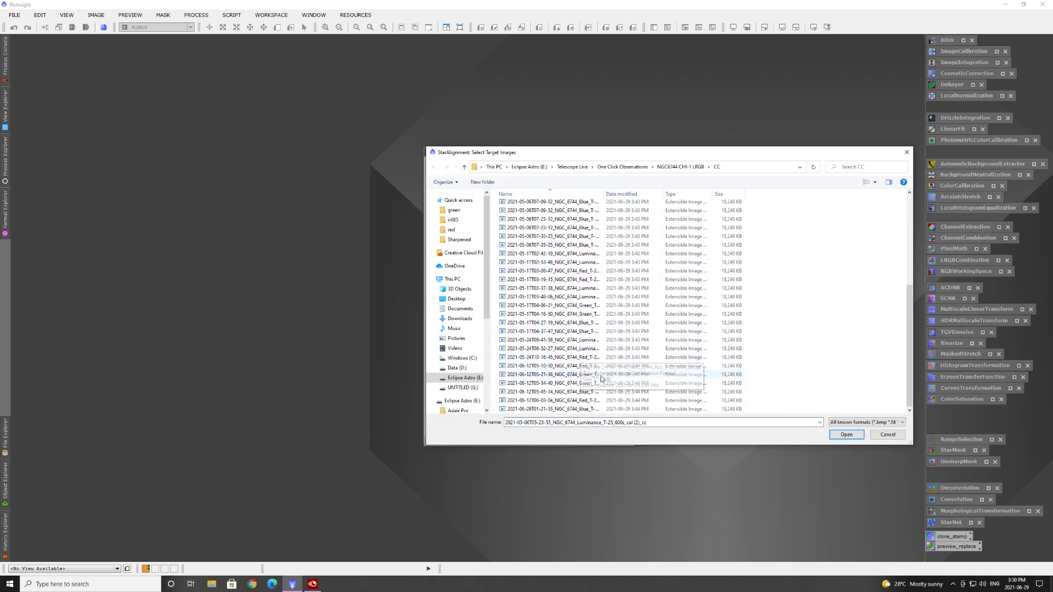
pyautogui.keyDown('shift'); pyautogui.click(592, 409); pyautogui.keyUp('shift')
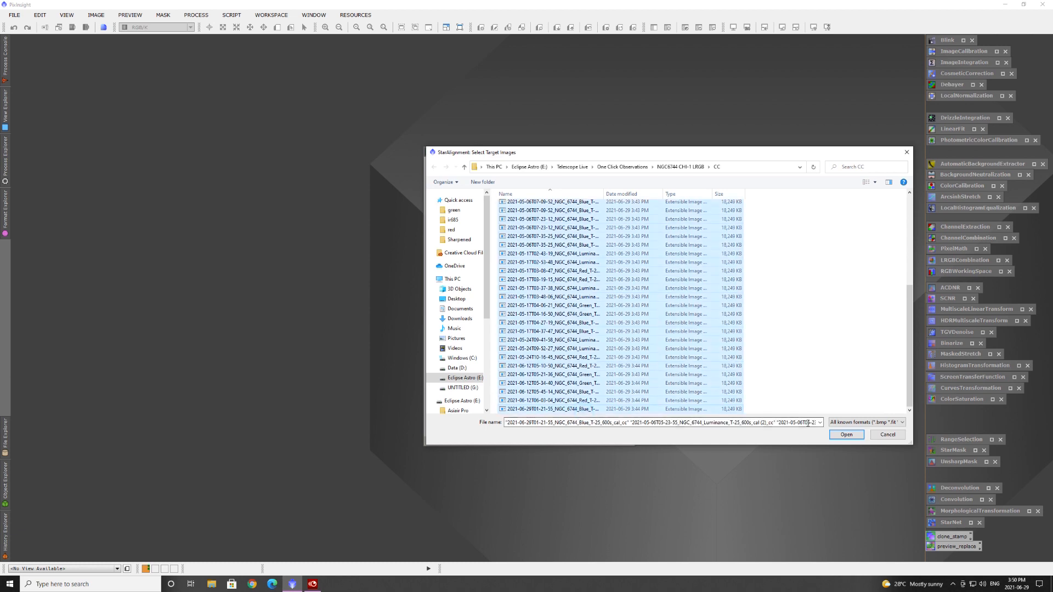
pyautogui.click(846, 435)
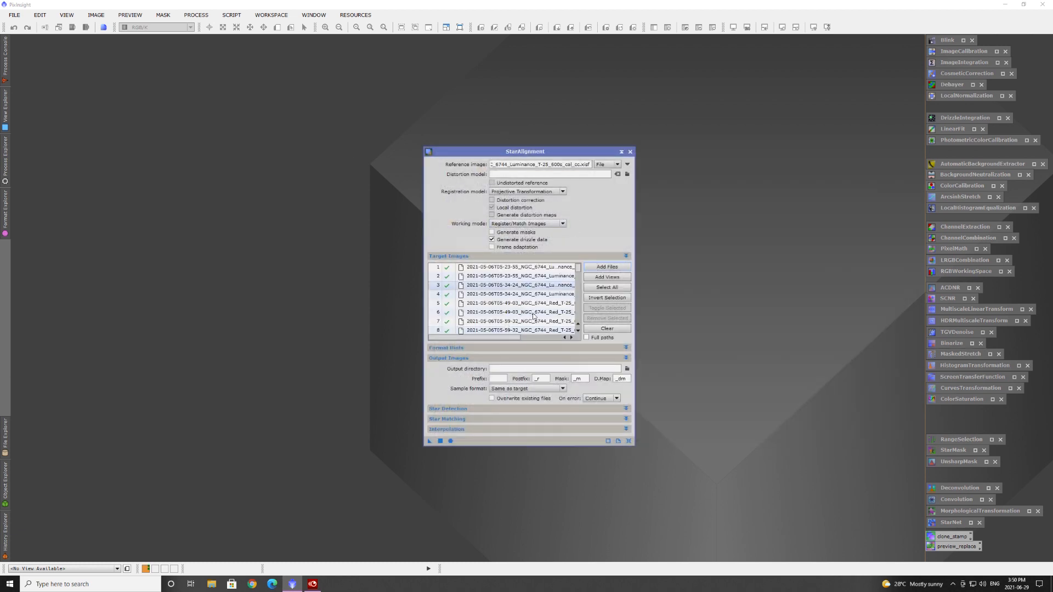
# Create a folder named Reg inside NGC6744 CHI-1 LRGB and set it as StarAlignment's output directory
pyautogui.click(627, 369)
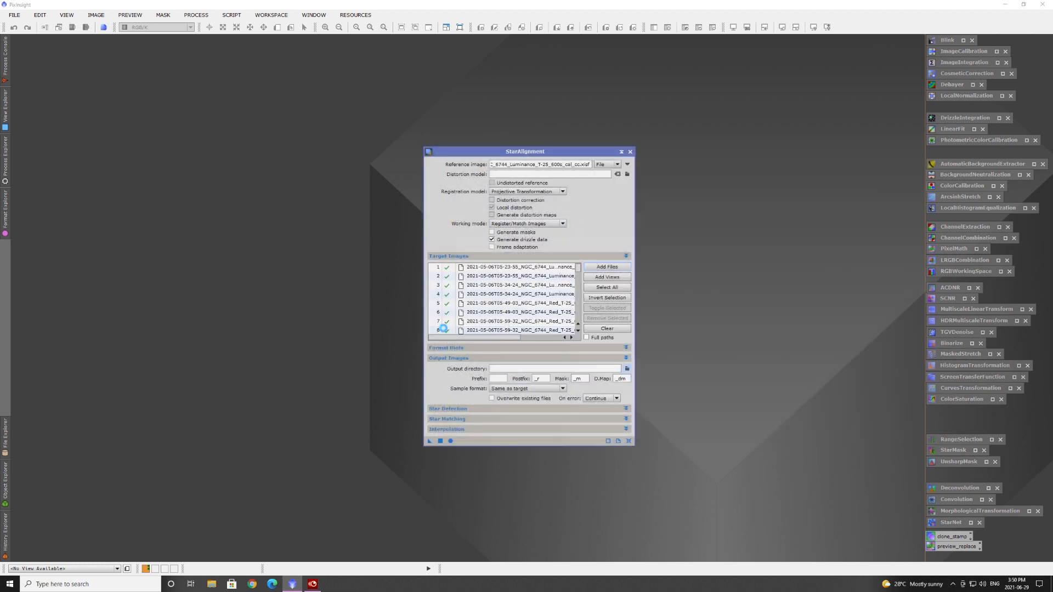
pyautogui.click(672, 166)
pyautogui.rightClick(503, 244)
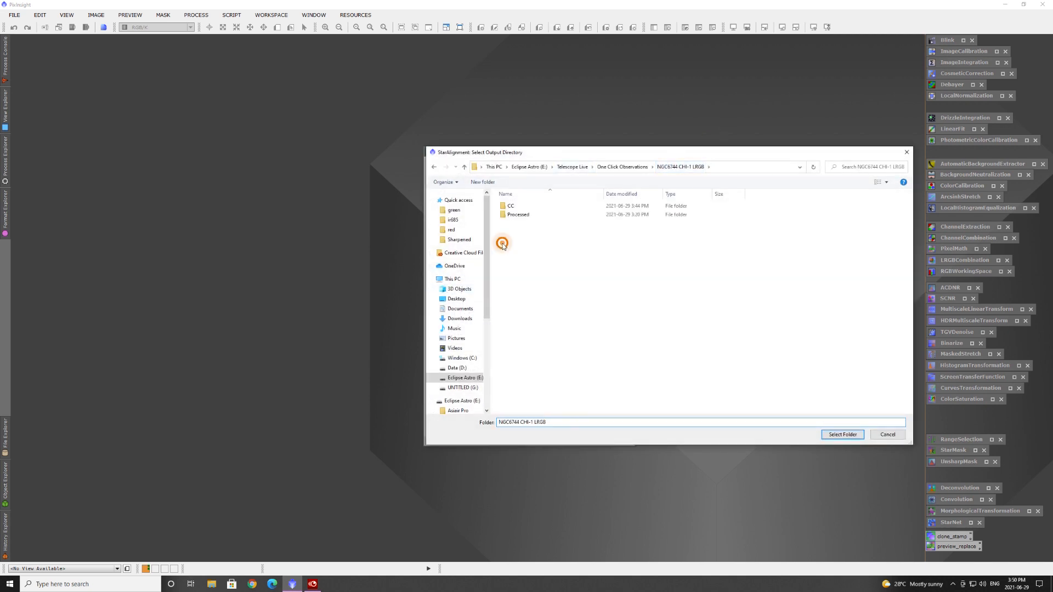
pyautogui.moveTo(589, 331)
pyautogui.click(634, 333)
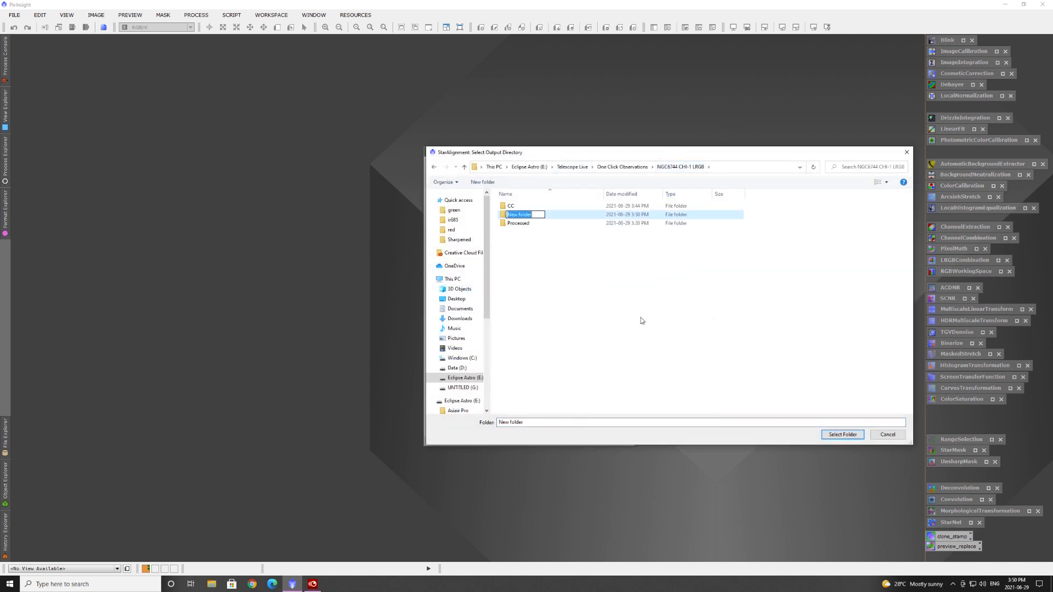
pyautogui.write('Reg')
pyautogui.press('Return')
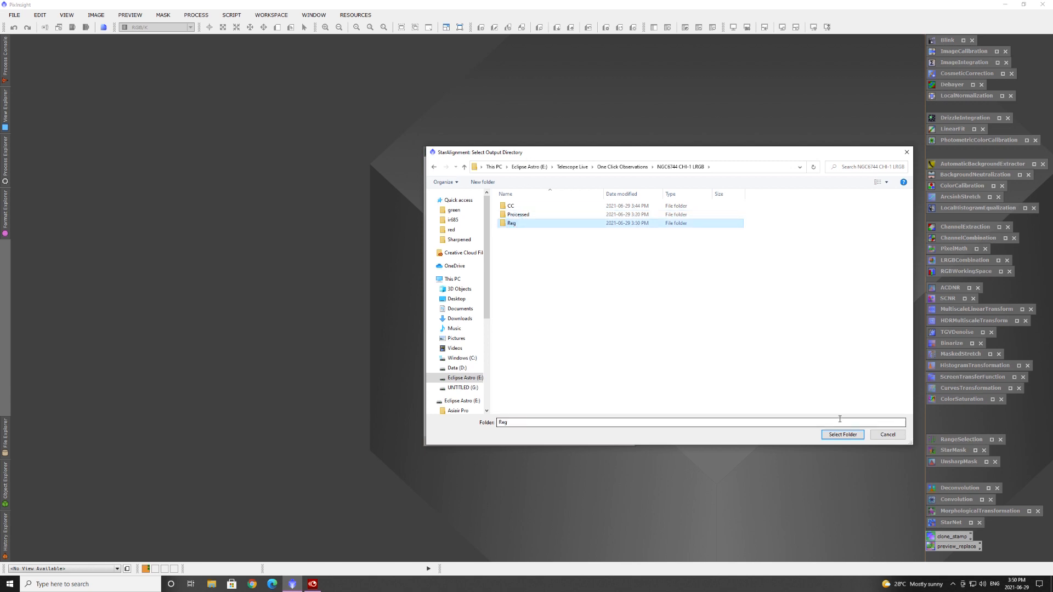
pyautogui.click(844, 435)
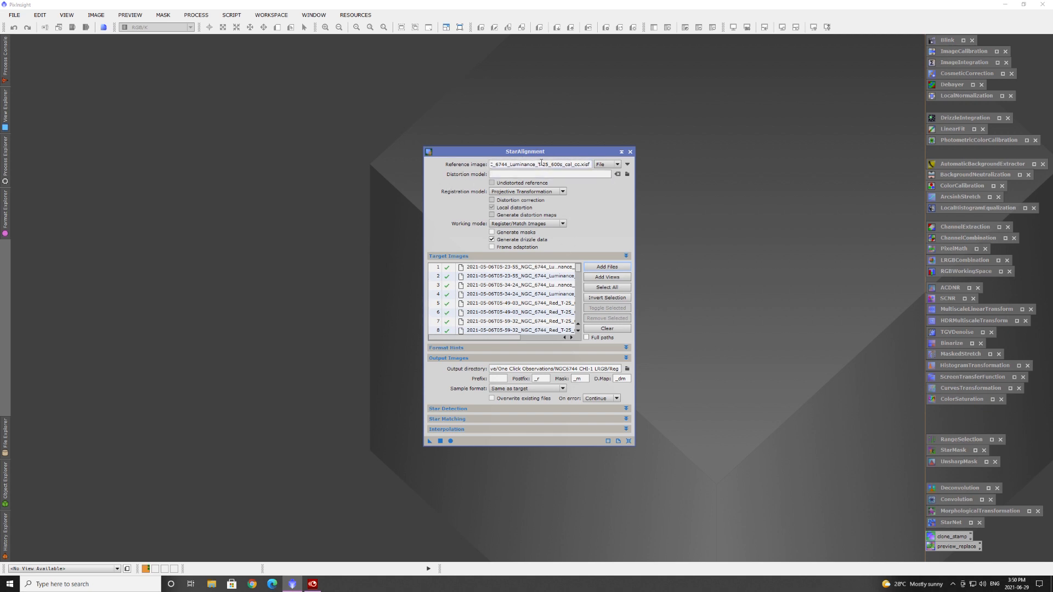
# Run StarAlignment on the target images, clear its target list and minimize the process window
pyautogui.click(450, 442)
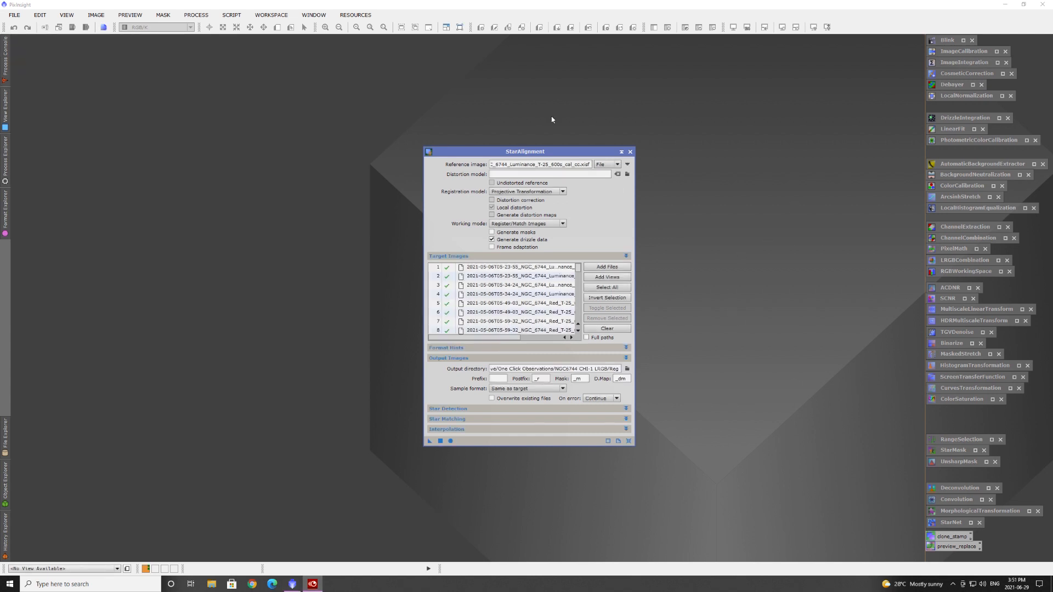
pyautogui.moveTo(556, 154); pyautogui.dragTo(683, 67)
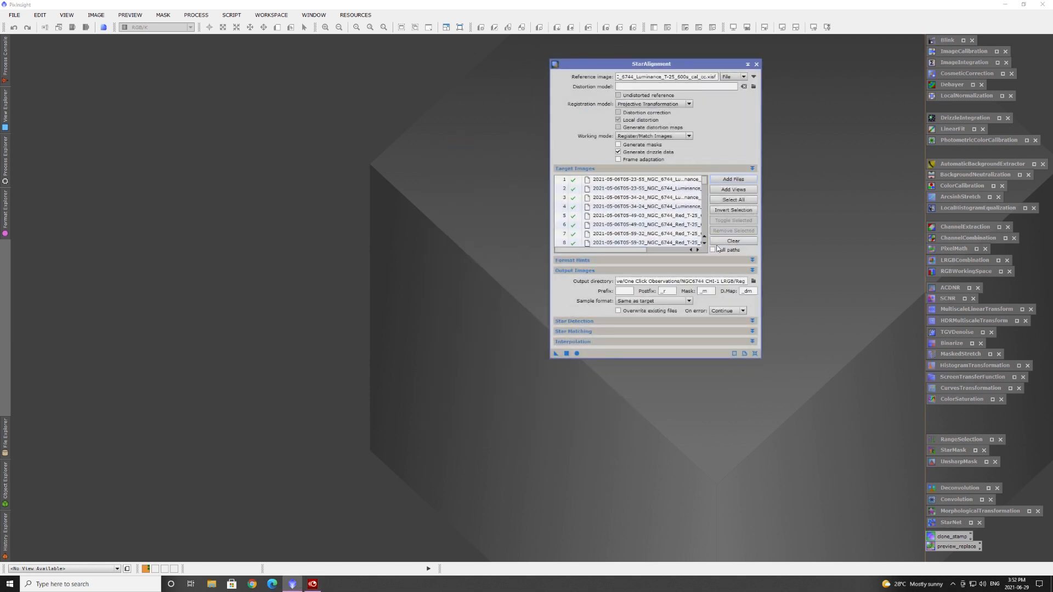
pyautogui.click(725, 243)
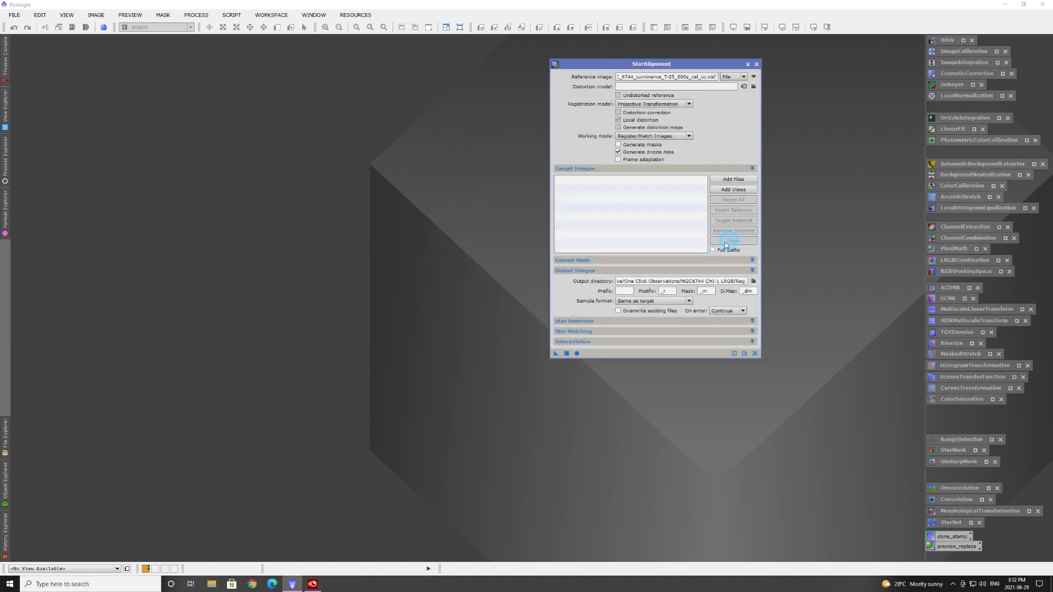
pyautogui.click(748, 63)
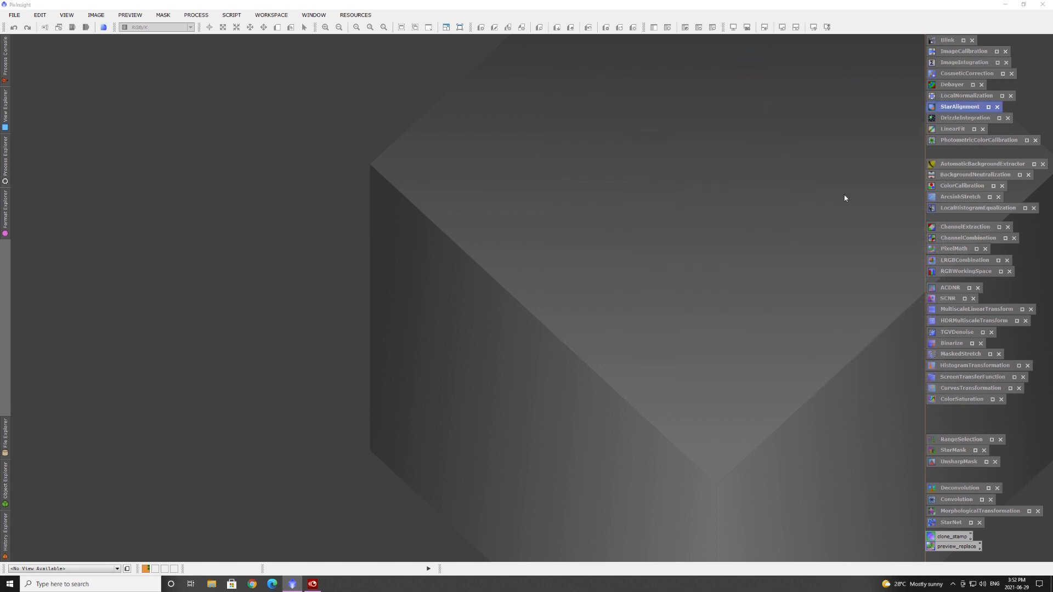
# Open ImageIntegration, start adding input images, browse to the Reg folder in NGC6744 CHI-1 LRGB and filter its files by "lum"
pyautogui.doubleClick(957, 62)
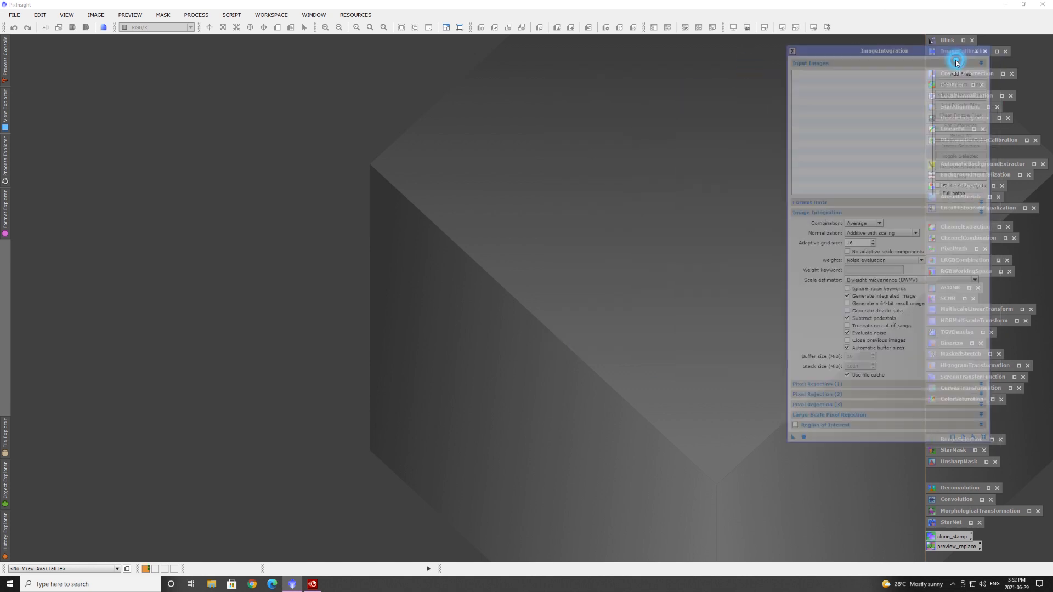
pyautogui.moveTo(867, 41); pyautogui.dragTo(746, 47)
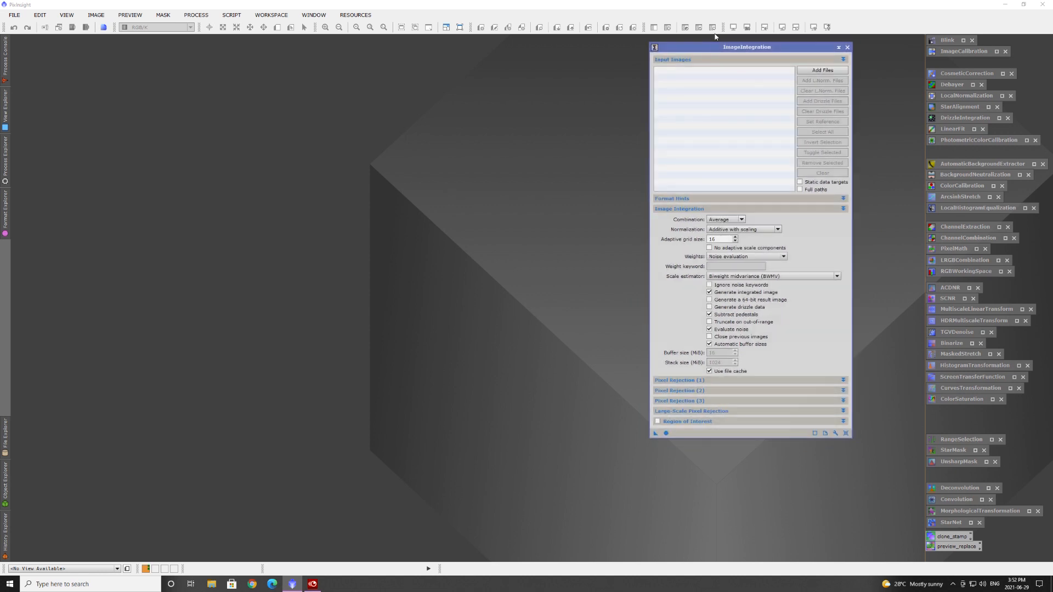
pyautogui.click(808, 69)
pyautogui.moveTo(720, 55); pyautogui.dragTo(358, 75)
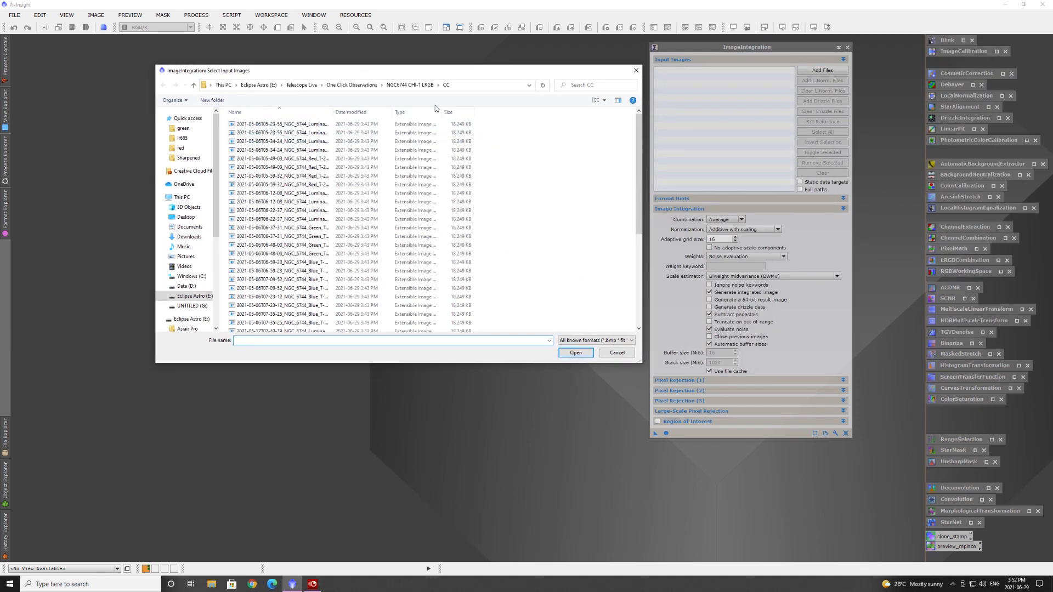
pyautogui.click(416, 85)
pyautogui.doubleClick(237, 141)
pyautogui.click(596, 87)
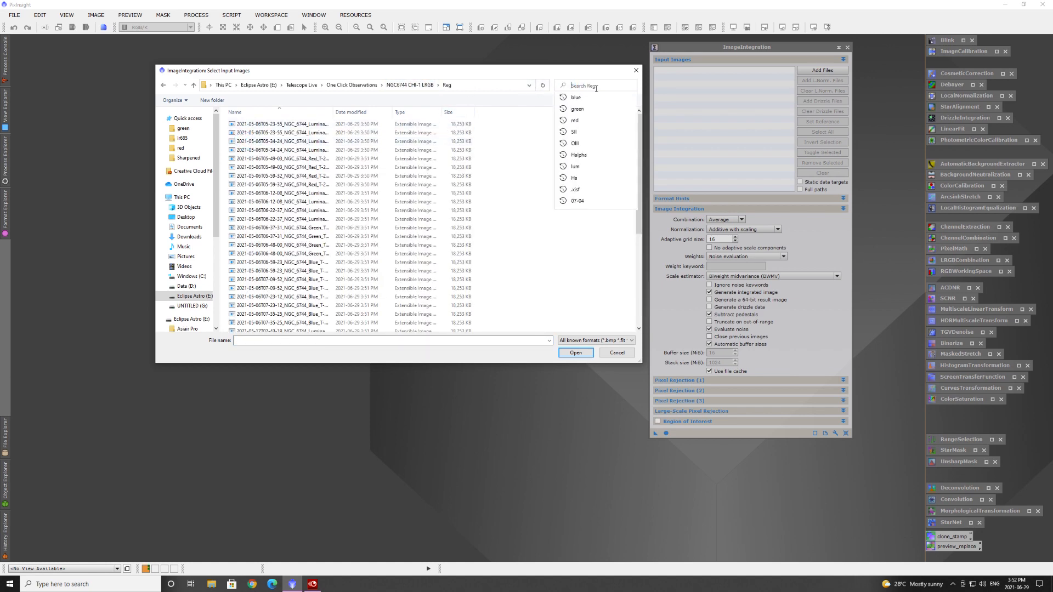
pyautogui.click(582, 166)
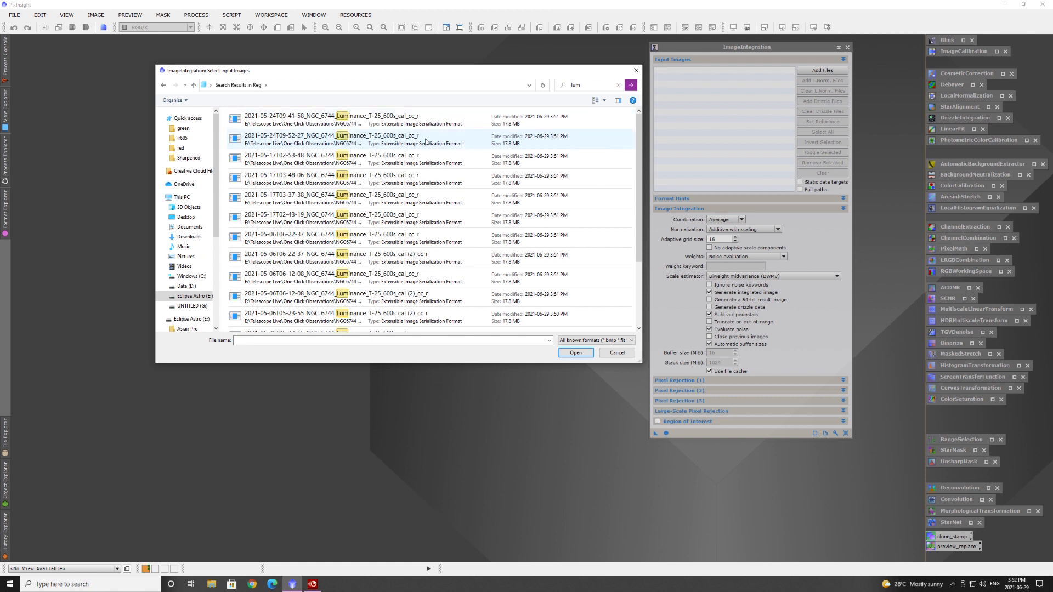
# Add all registered NGC 6744 Luminance frames in the filtered list as ImageIntegration input images
pyautogui.click(308, 121)
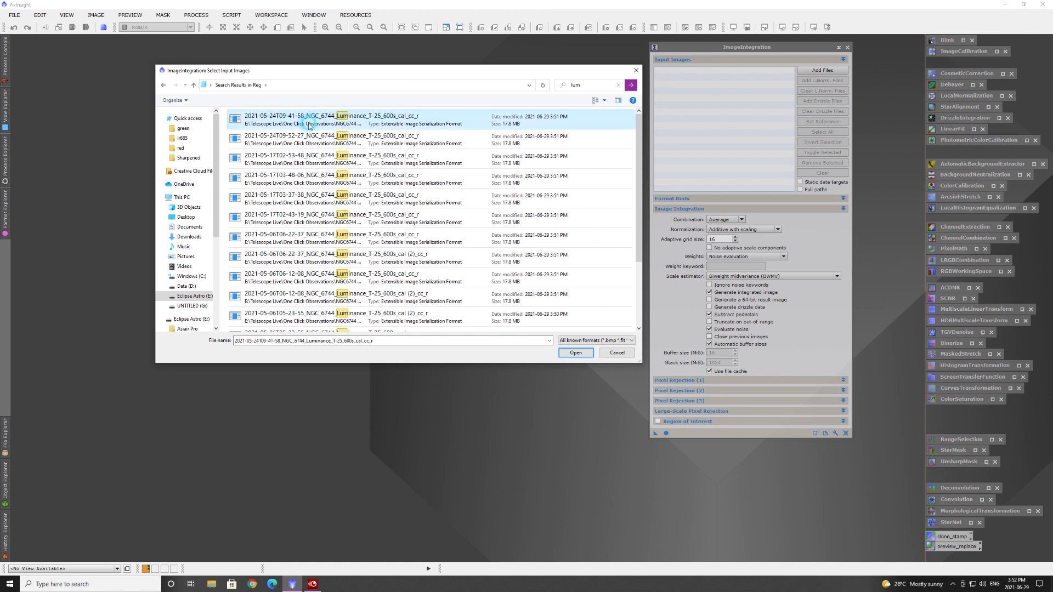
pyautogui.scroll(-1, 374, 210)
pyautogui.scroll(-1, 376, 210)
pyautogui.scroll(2, 428, 237)
pyautogui.scroll(-2, 320, 307)
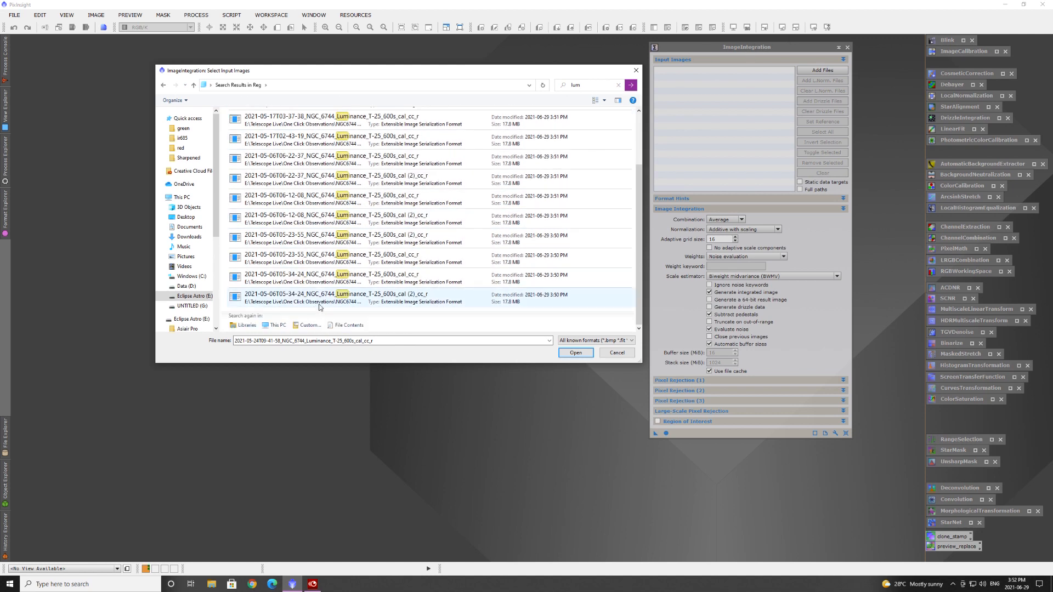
pyautogui.keyDown('shift'); pyautogui.click(349, 298); pyautogui.keyUp('shift')
pyautogui.scroll(2, 481, 231)
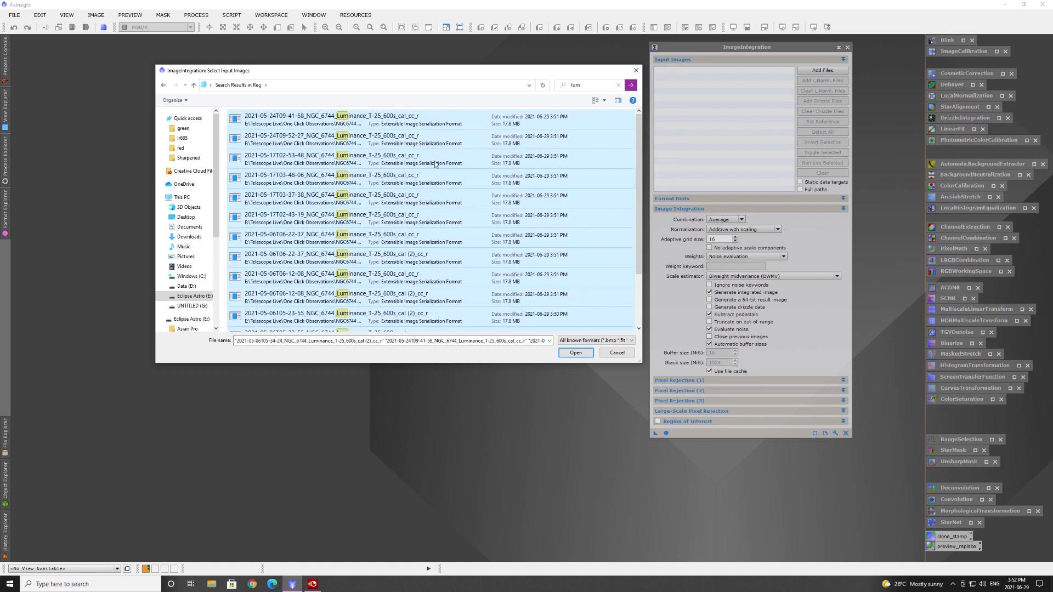
pyautogui.click(574, 353)
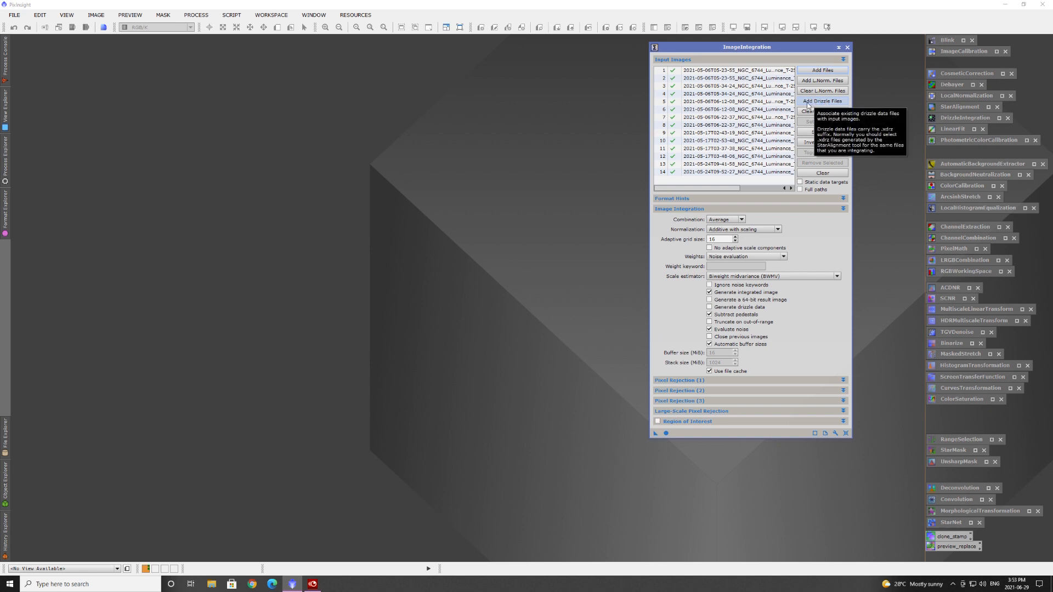
# Filter the Reg folder's drizzle data files by "lum" and attach all Luminance .xdrz files to the input images
pyautogui.click(808, 103)
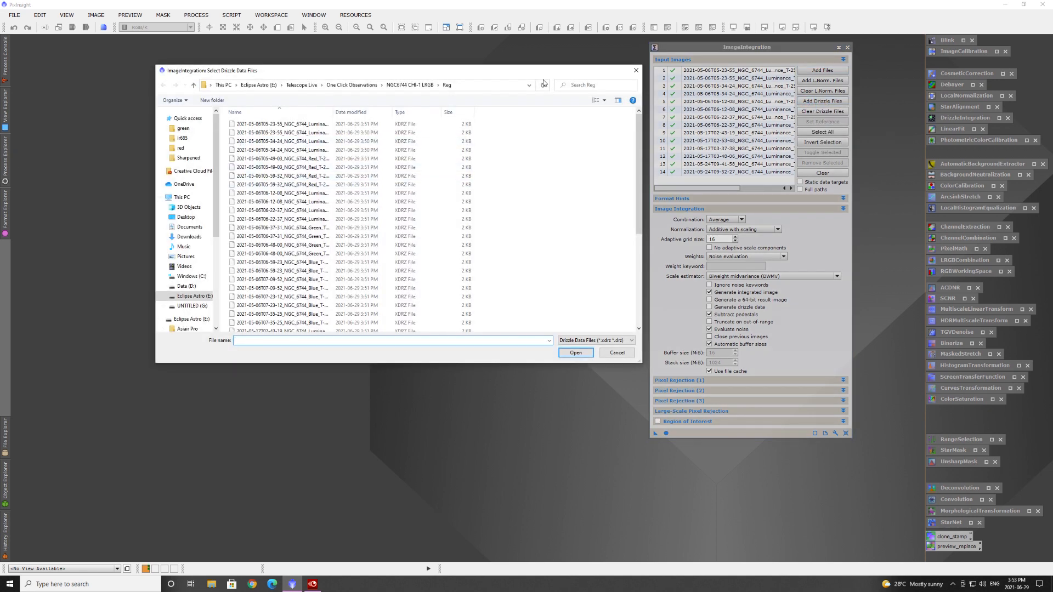
pyautogui.click(576, 88)
pyautogui.write('lum')
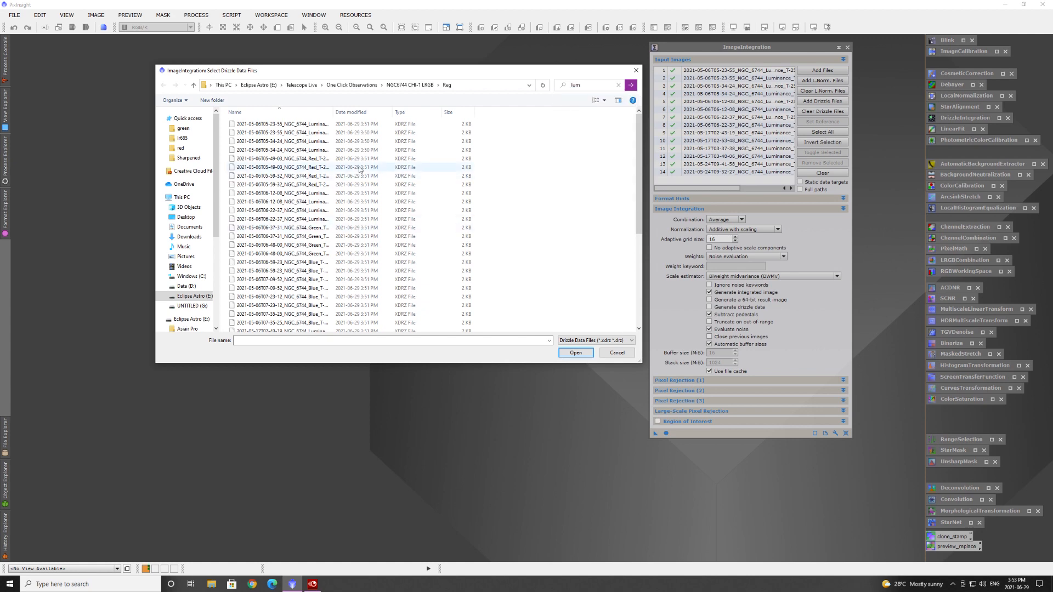
pyautogui.click(342, 119)
pyautogui.scroll(-2, 343, 252)
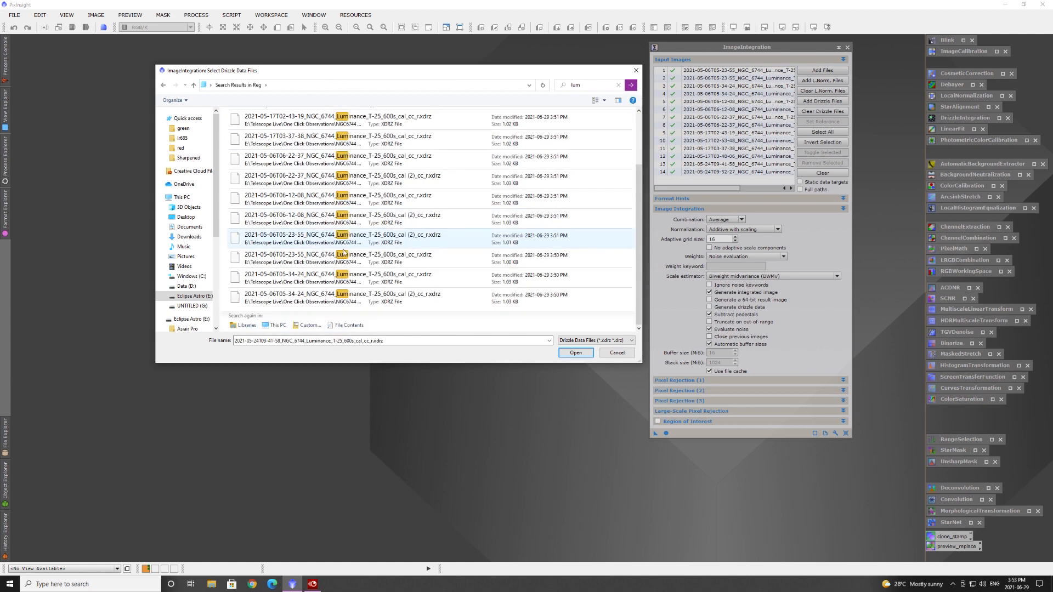
pyautogui.keyDown('shift'); pyautogui.click(346, 296); pyautogui.keyUp('shift')
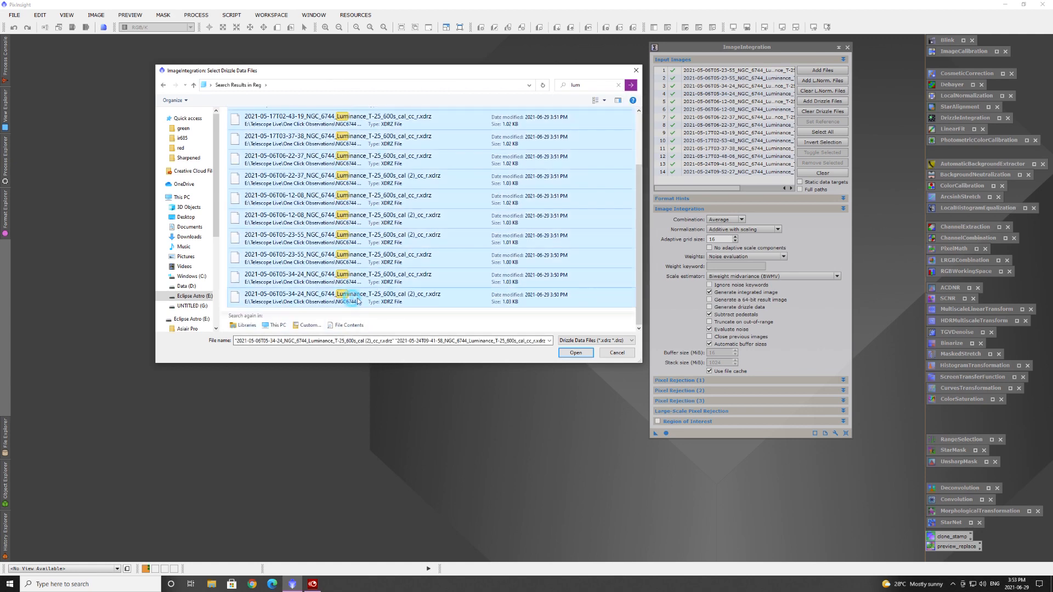
pyautogui.click(575, 353)
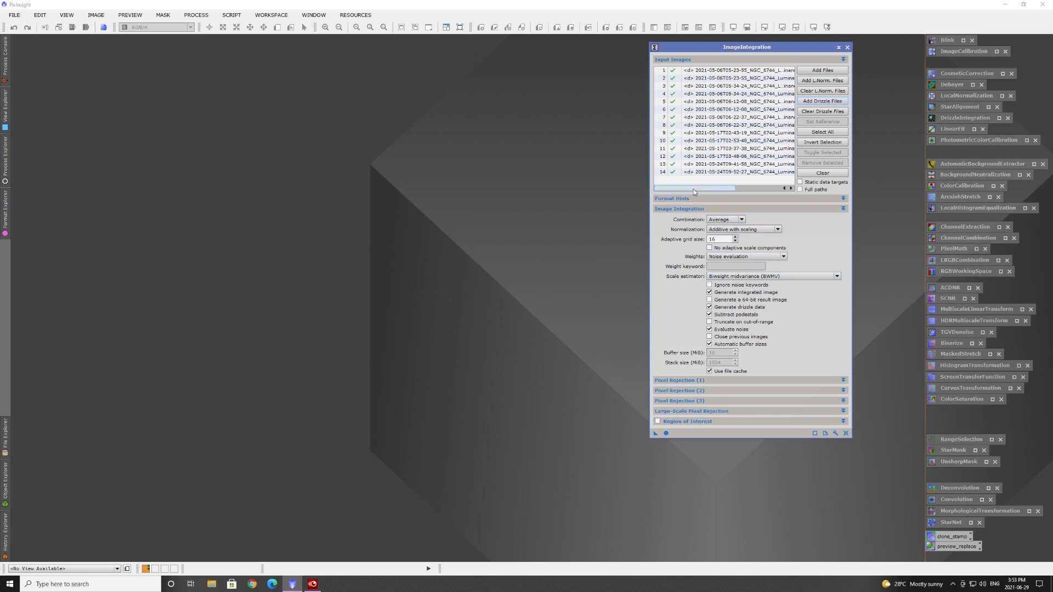
# Set the pixel rejection algorithm in ImageIntegration to Winsorized Sigma Clipping
pyautogui.click(703, 212)
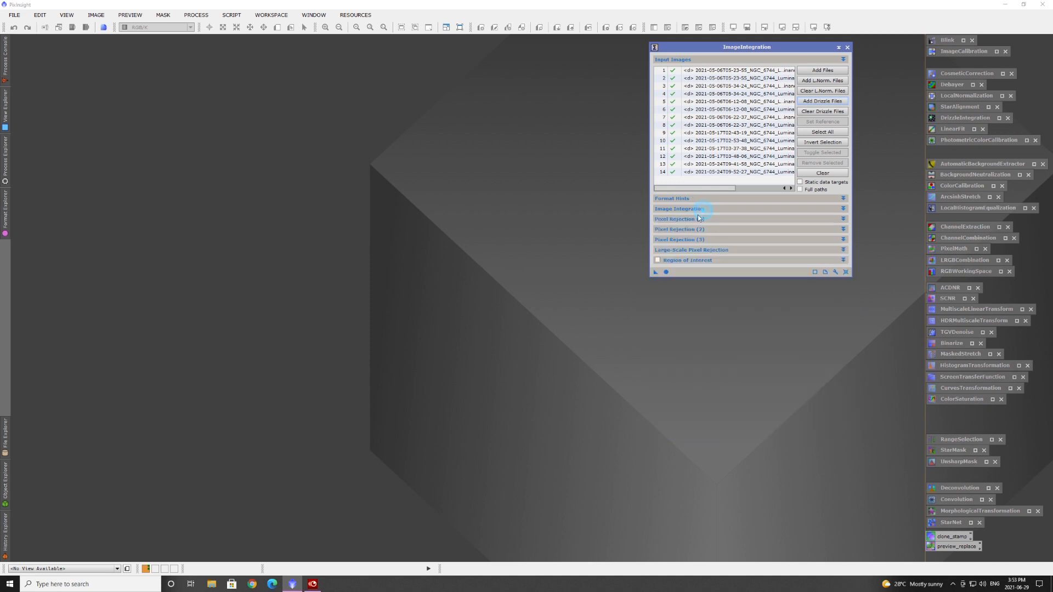
pyautogui.click(698, 220)
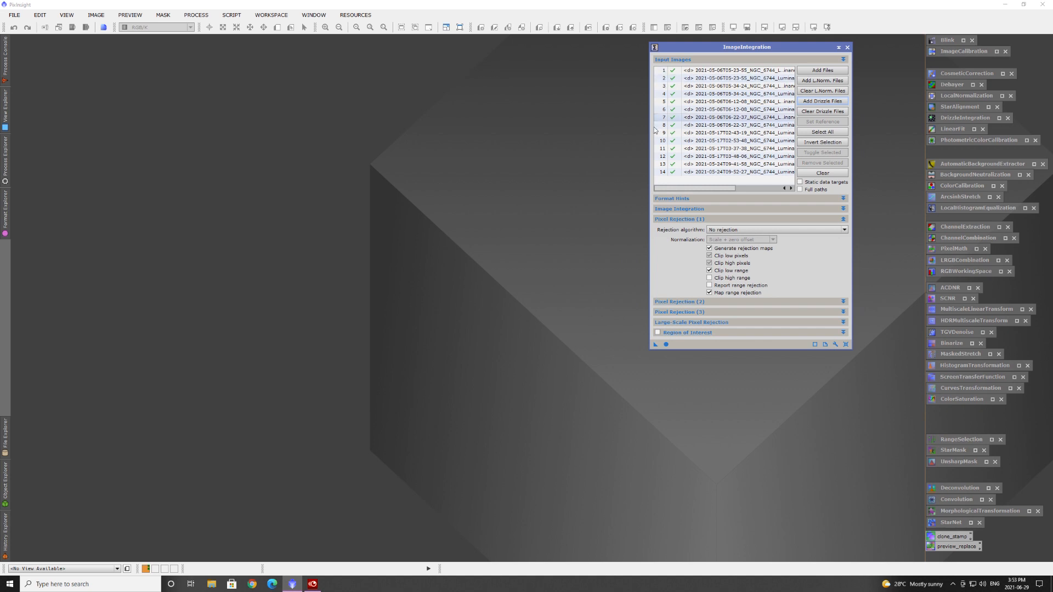
pyautogui.click(751, 230)
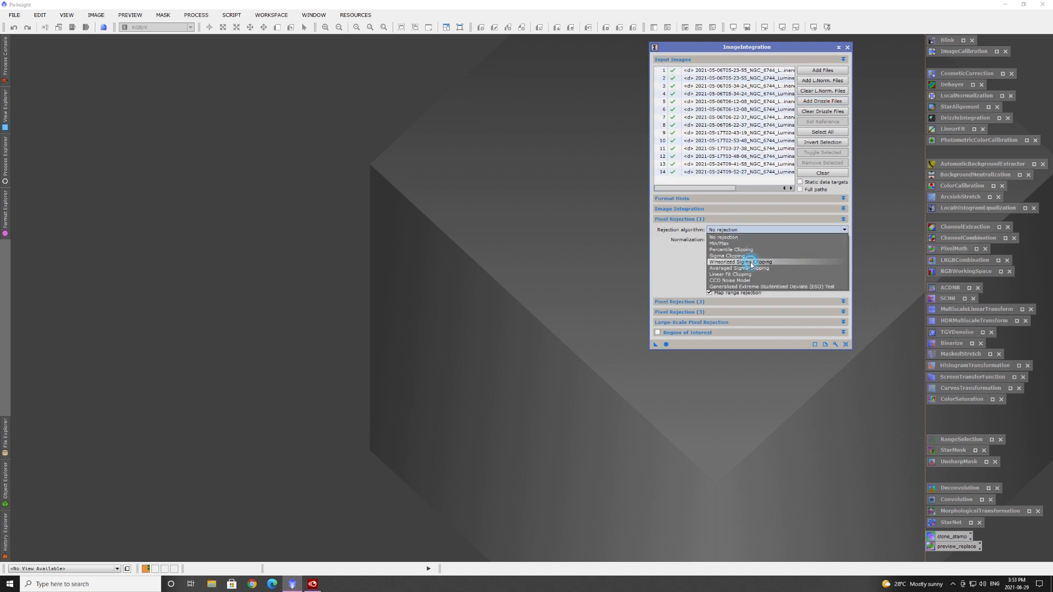
pyautogui.click(752, 262)
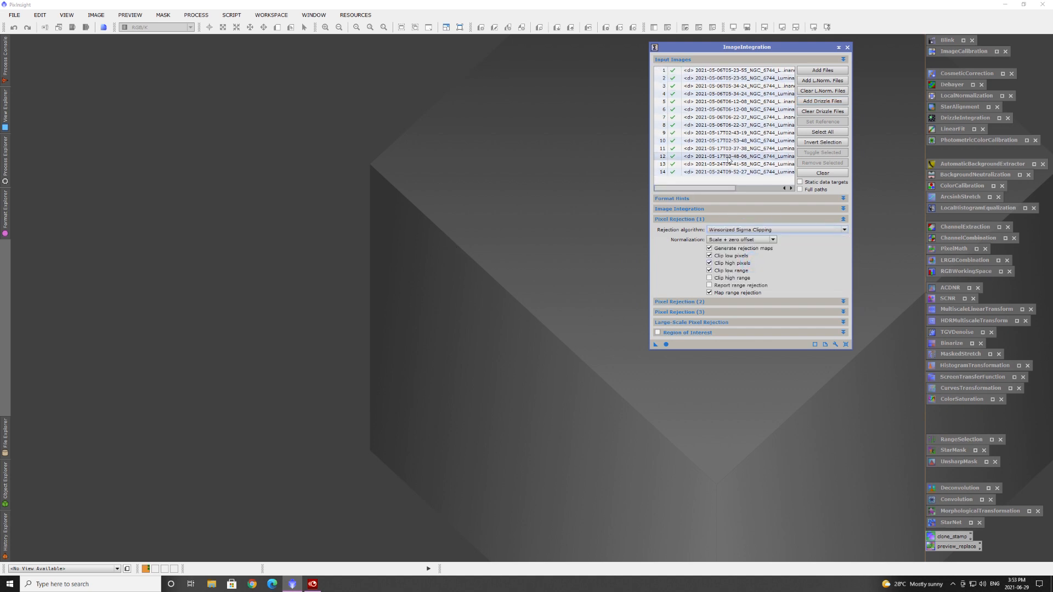
pyautogui.click(782, 233)
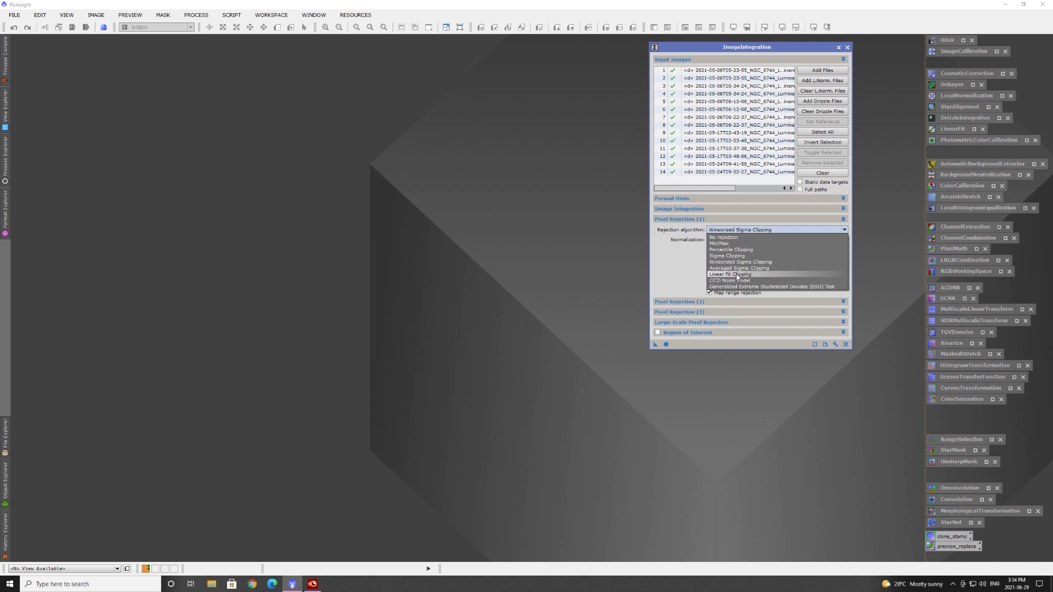
pyautogui.click(745, 231)
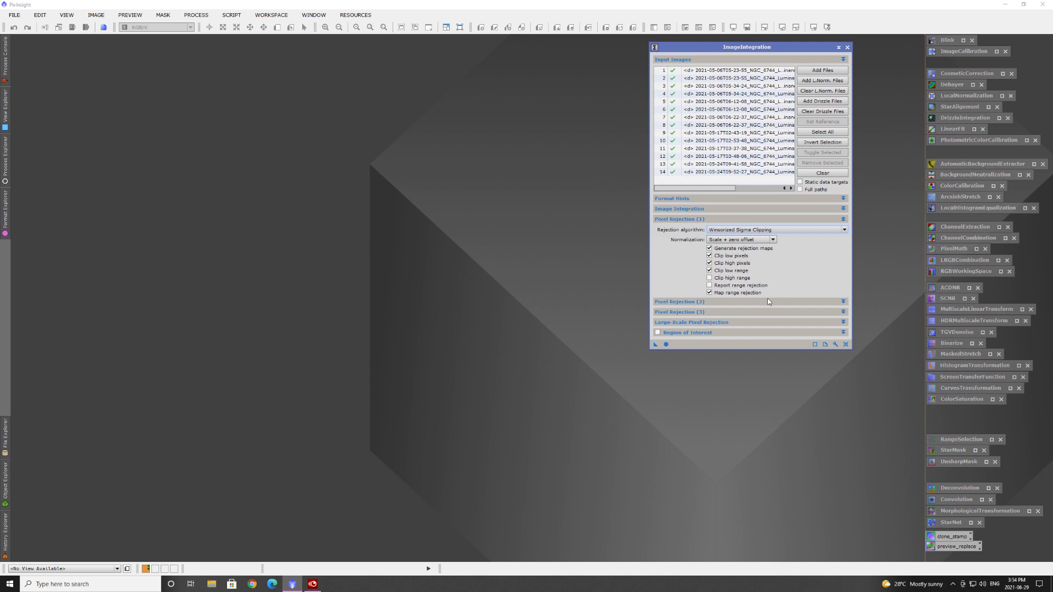
# Set the rejection's sigma low to 3.5 and sigma high to 2.6, and collapse the pixel rejection settings
pyautogui.click(691, 302)
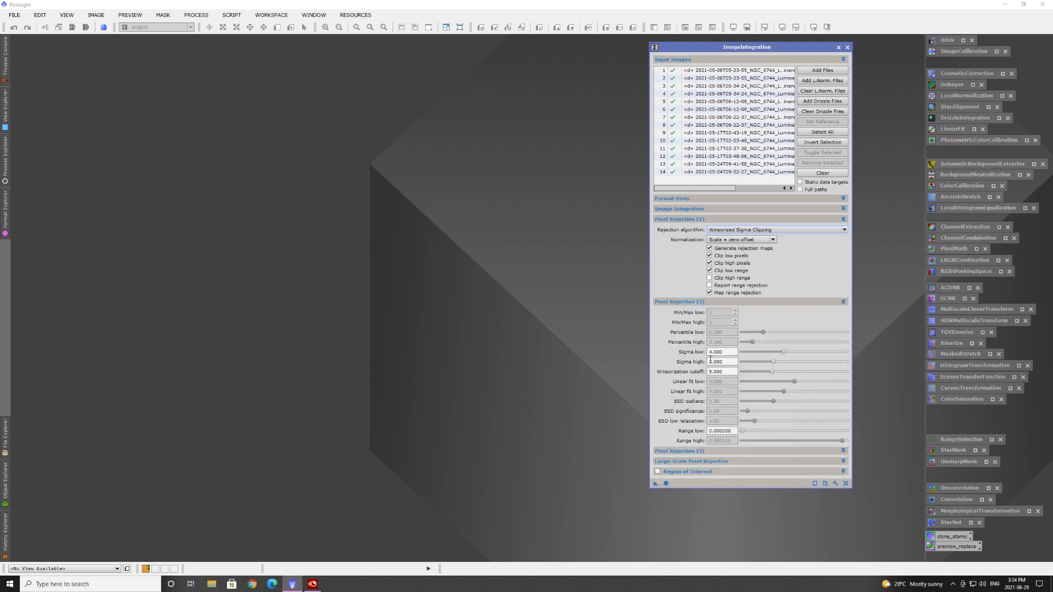
pyautogui.doubleClick(730, 351)
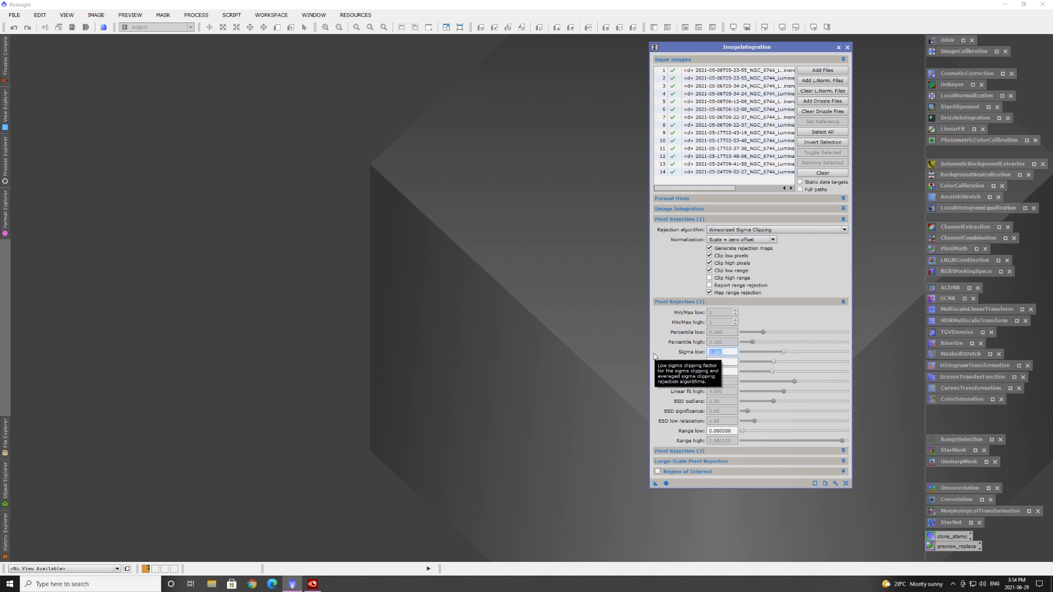
pyautogui.write('3')
pyautogui.press('Tab')
pyautogui.write('2')
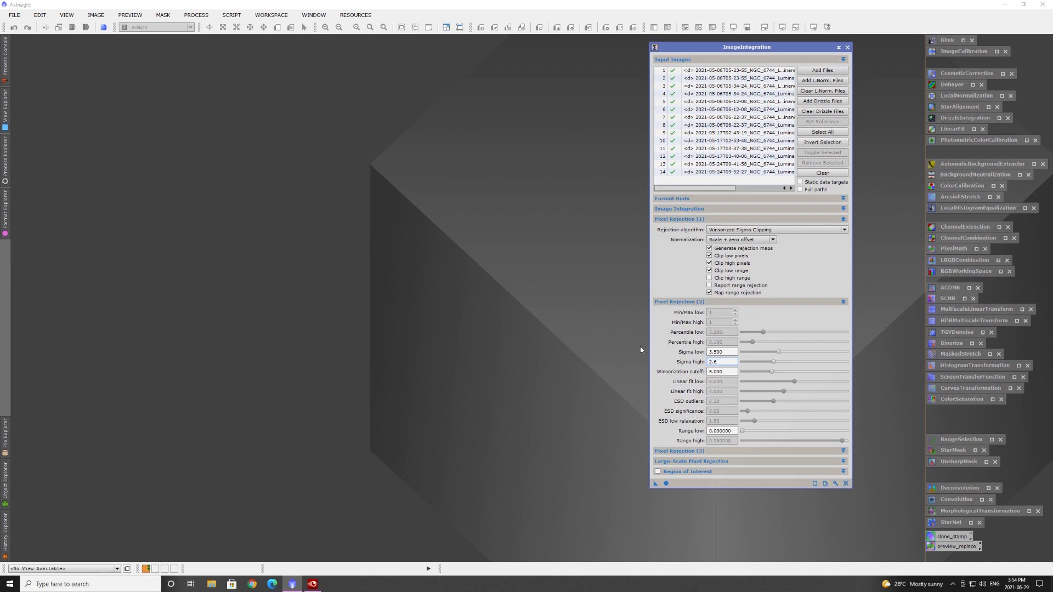
pyautogui.click(695, 302)
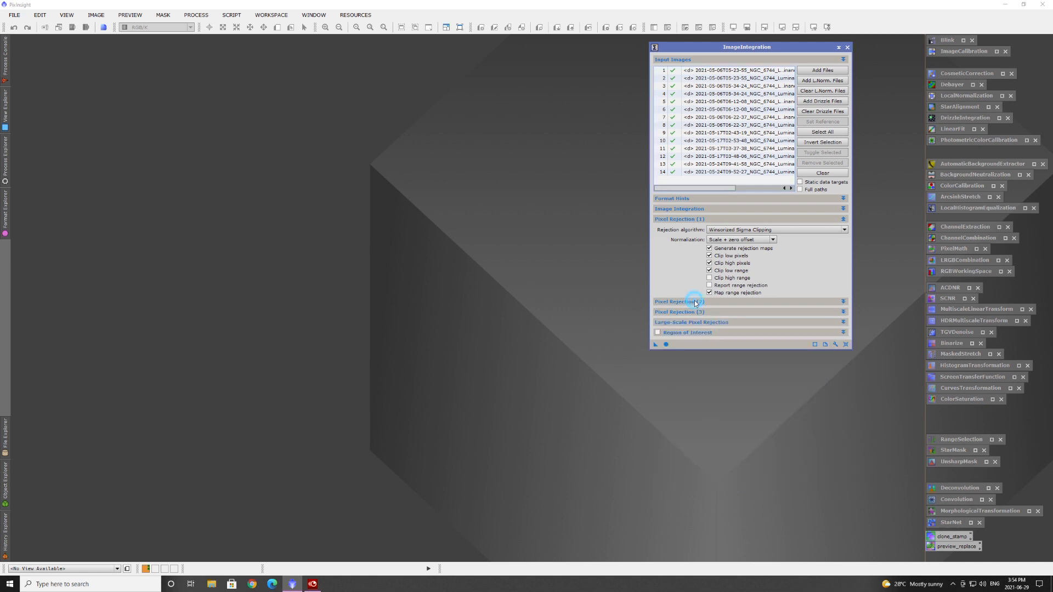
pyautogui.click(728, 219)
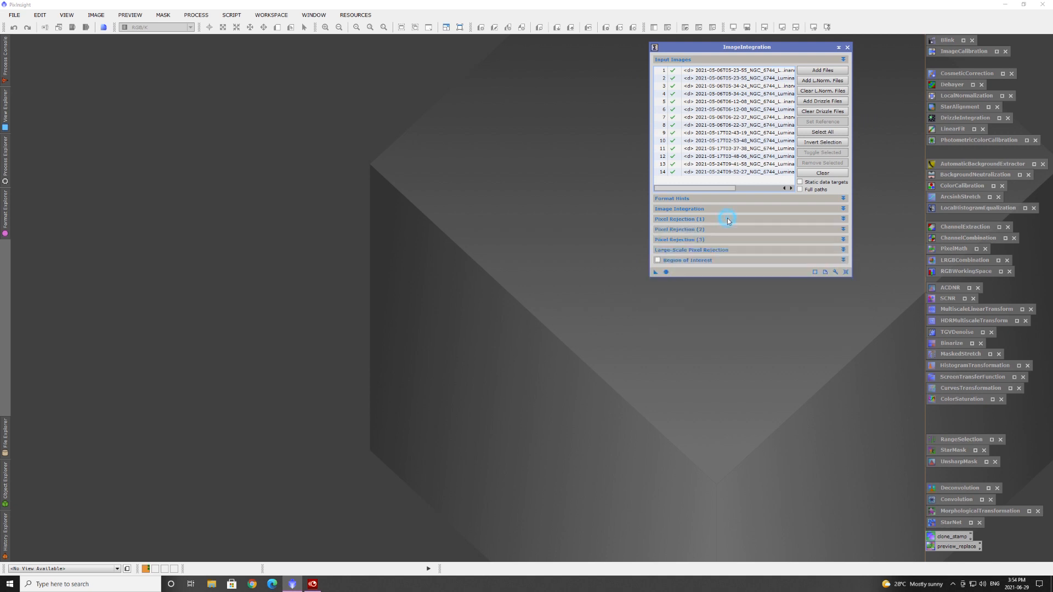
# Review the large-scale pixel rejection options for low and high structures in ImageIntegration
pyautogui.click(705, 250)
pyautogui.click(706, 251)
pyautogui.click(689, 250)
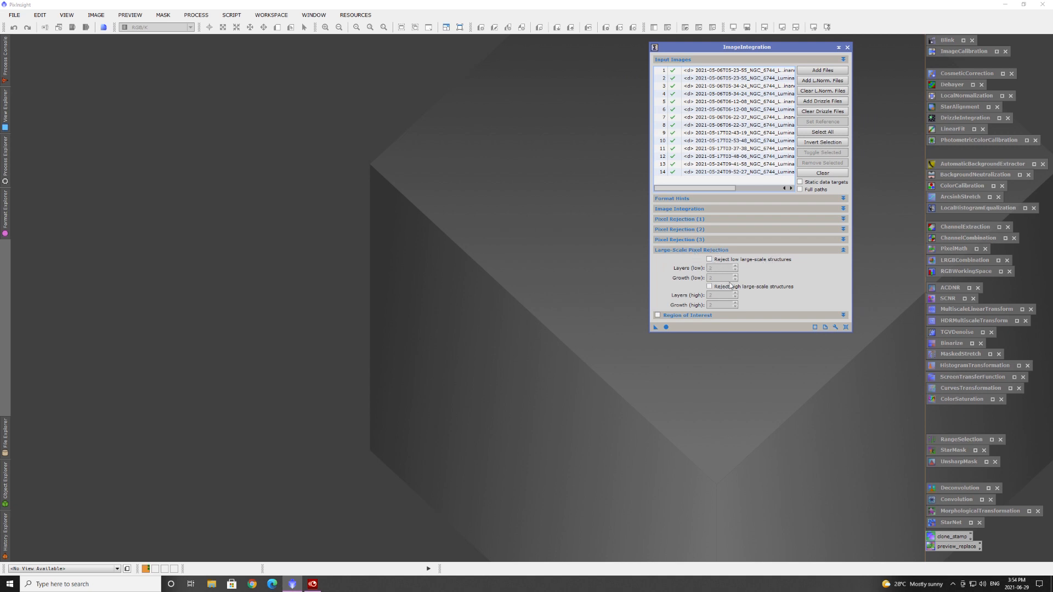
pyautogui.click(686, 252)
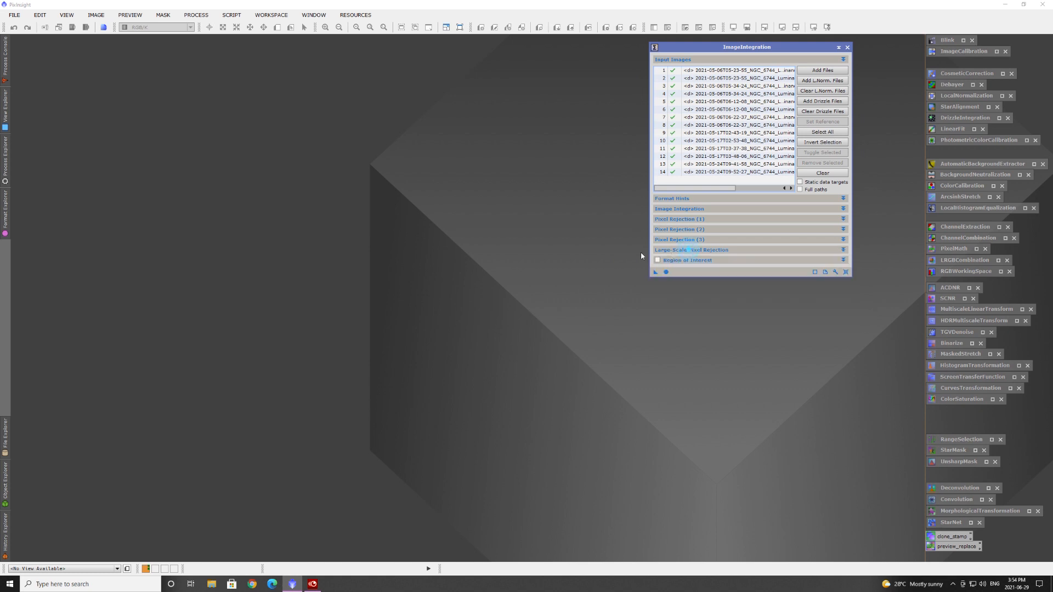
pyautogui.click(230, 16)
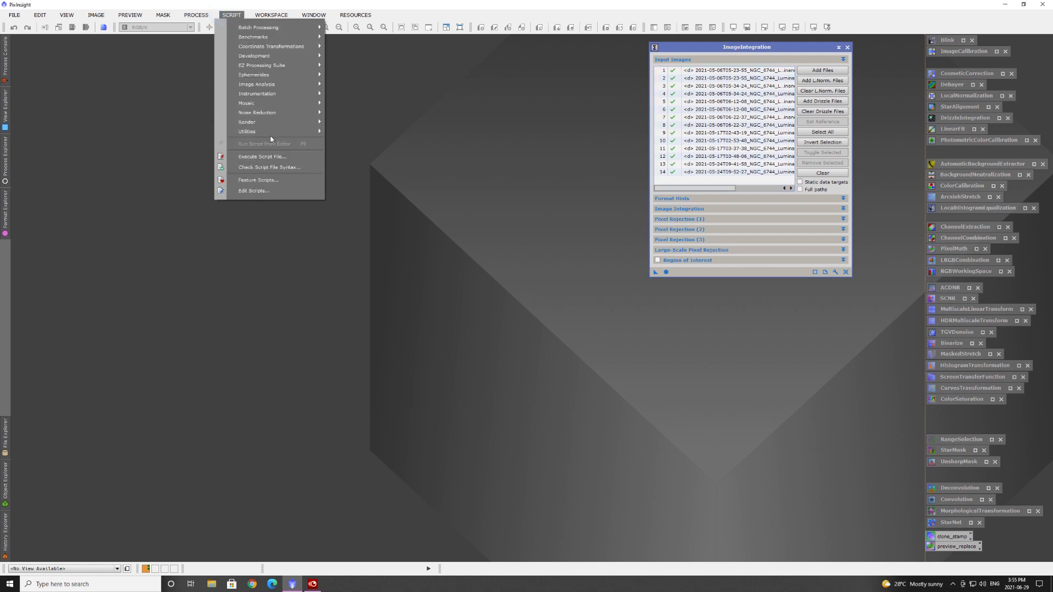
pyautogui.moveTo(271, 132)
pyautogui.click(390, 303)
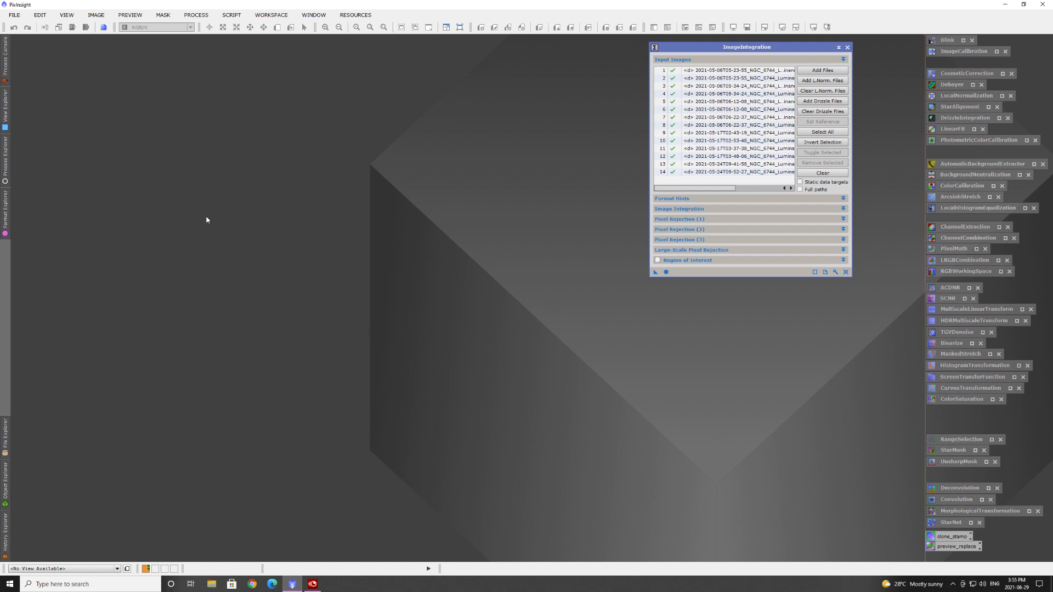
# Review the defect list options in CosmeticCorrection, close it, and return to ImageIntegration
pyautogui.doubleClick(967, 73)
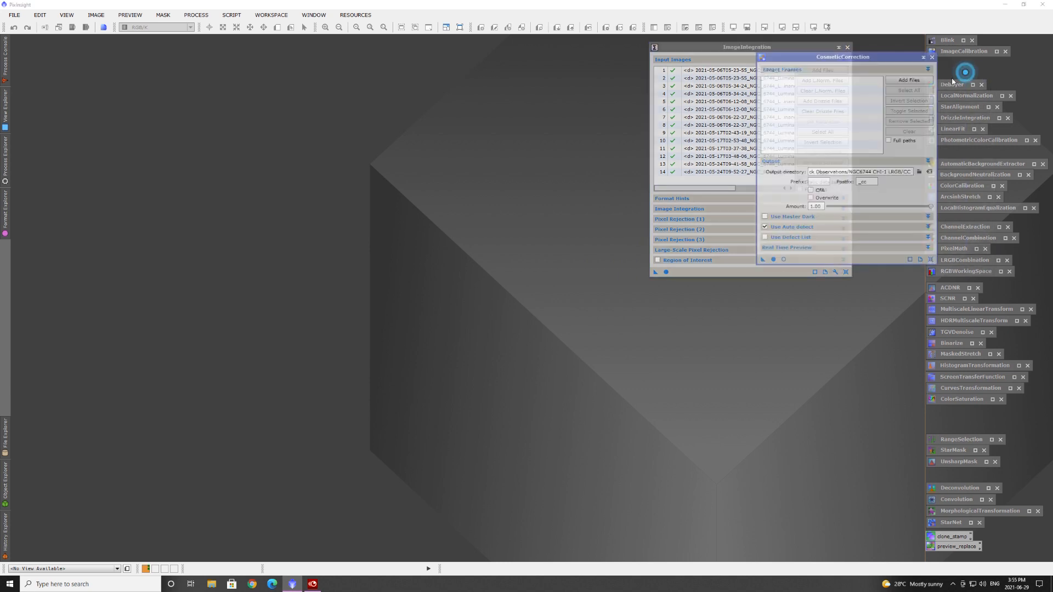
pyautogui.click(766, 235)
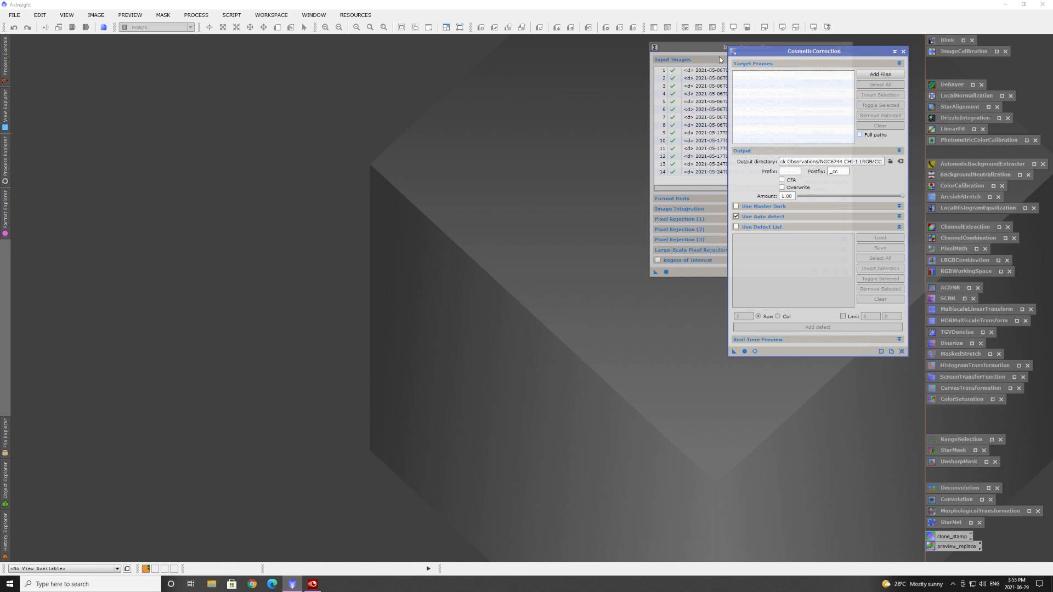
pyautogui.click(904, 51)
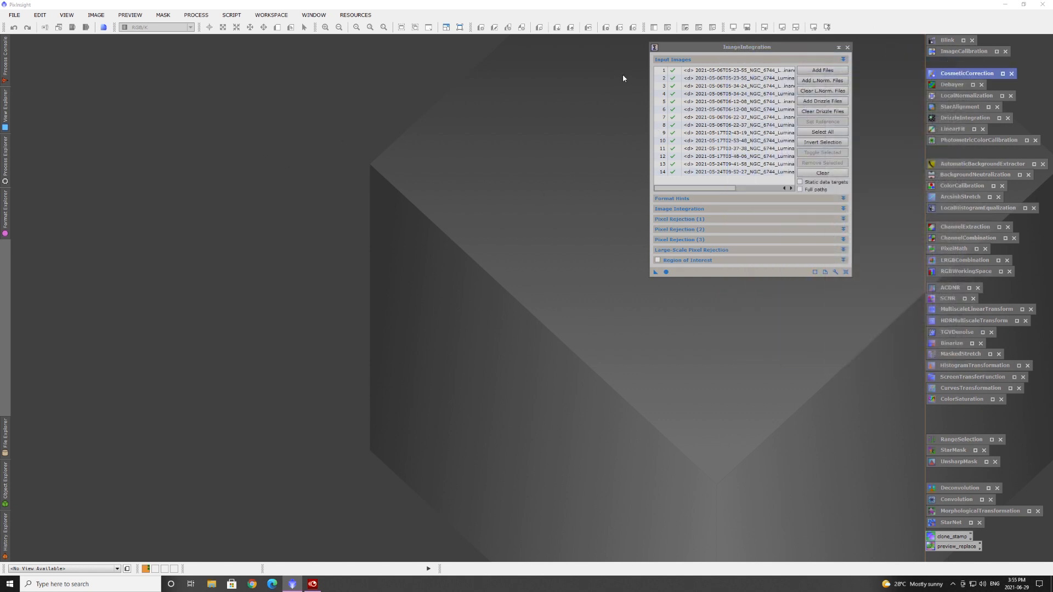
pyautogui.click(737, 51)
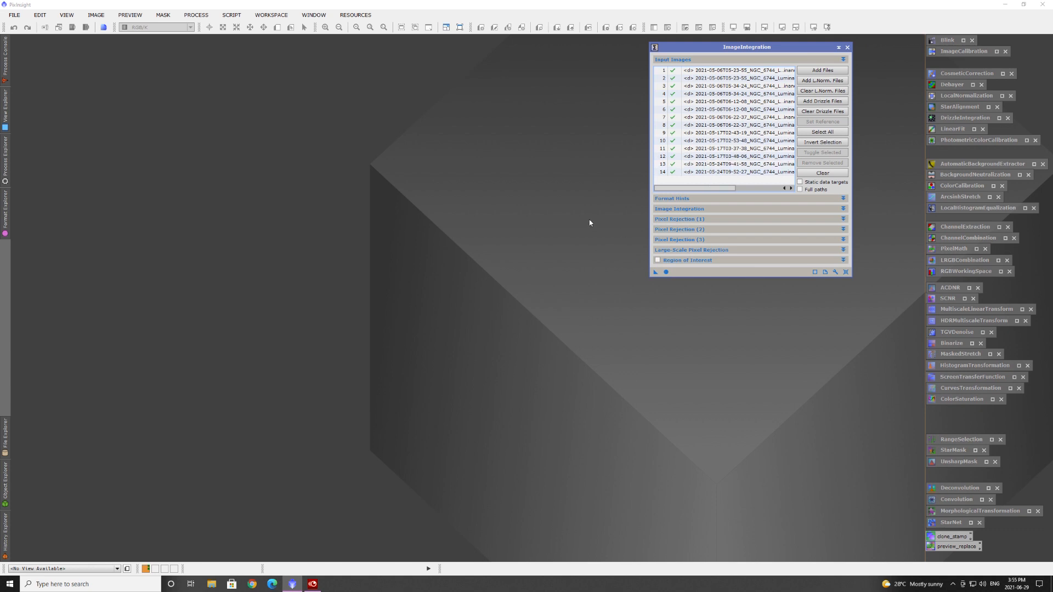
# Integrate the Luminance frames and discard the high and low rejection maps
pyautogui.click(666, 271)
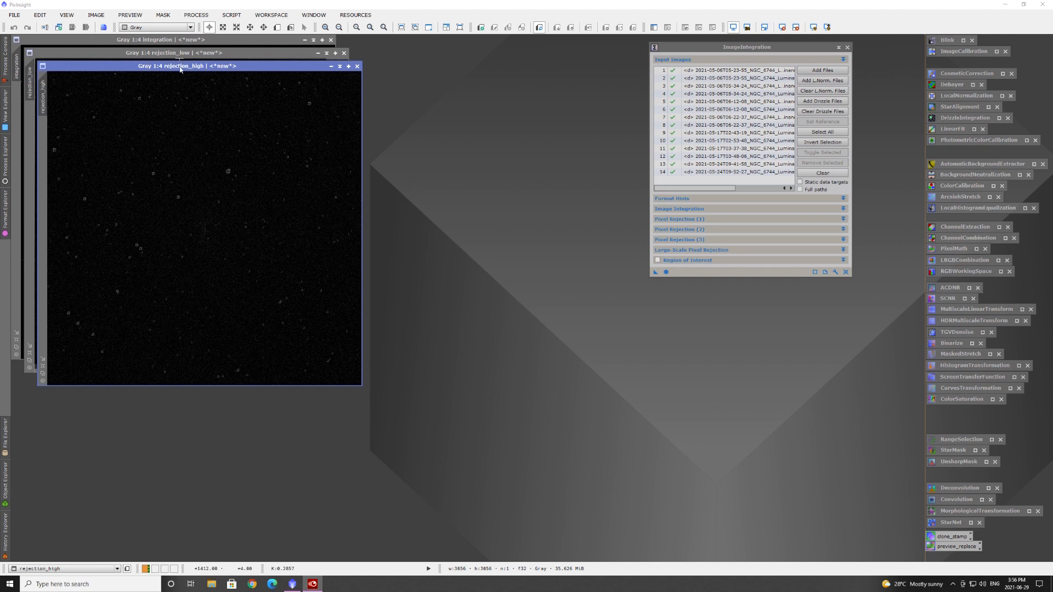
pyautogui.click(357, 66)
pyautogui.click(344, 53)
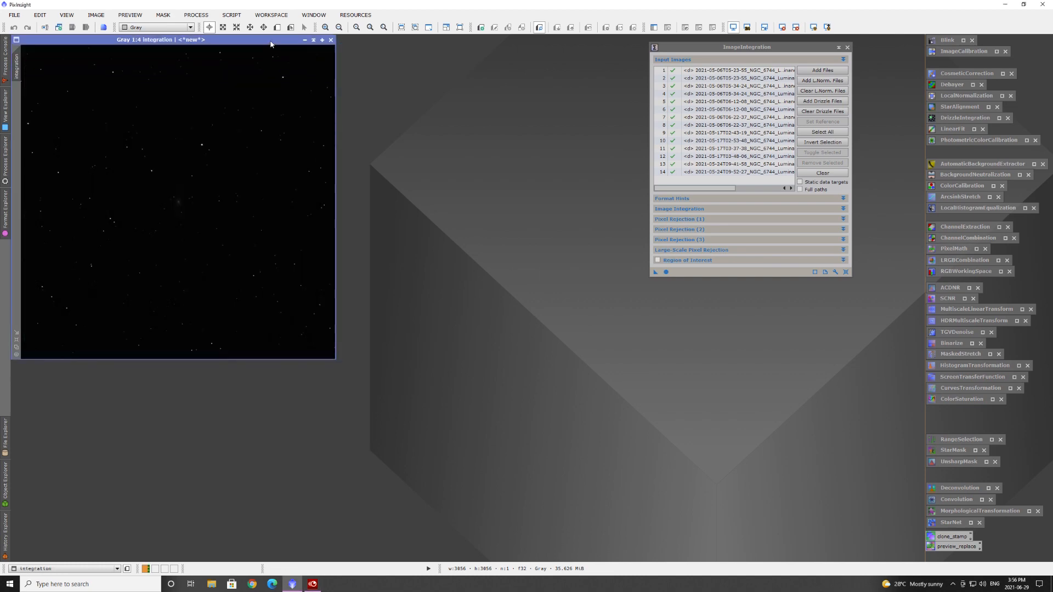
# Auto-stretch the display of the integrated Luminance image, and clear and minimize ImageIntegration's input setup
pyautogui.click(814, 27)
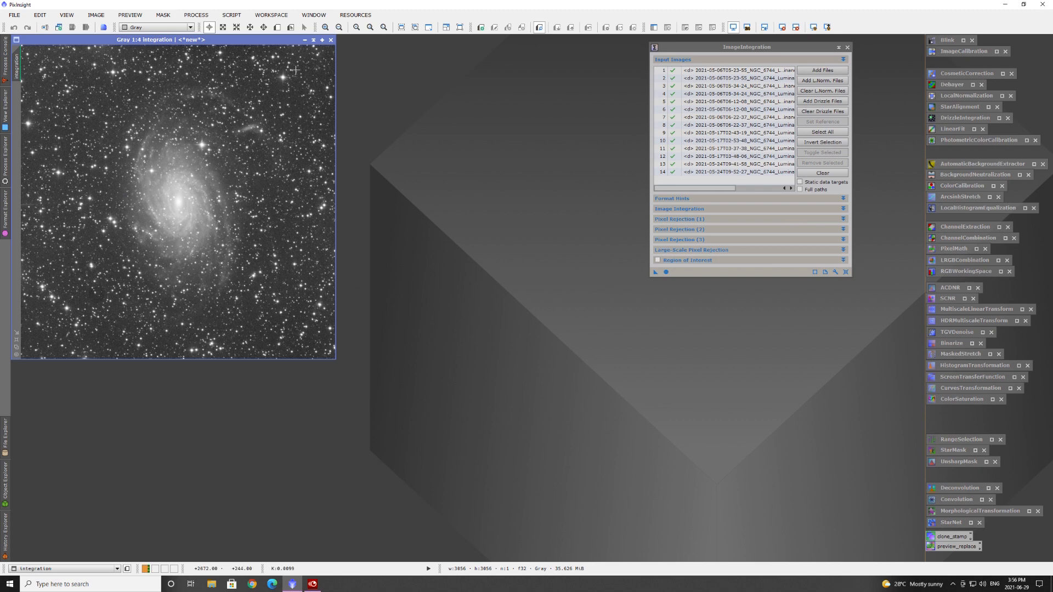
pyautogui.moveTo(162, 42); pyautogui.dragTo(408, 42)
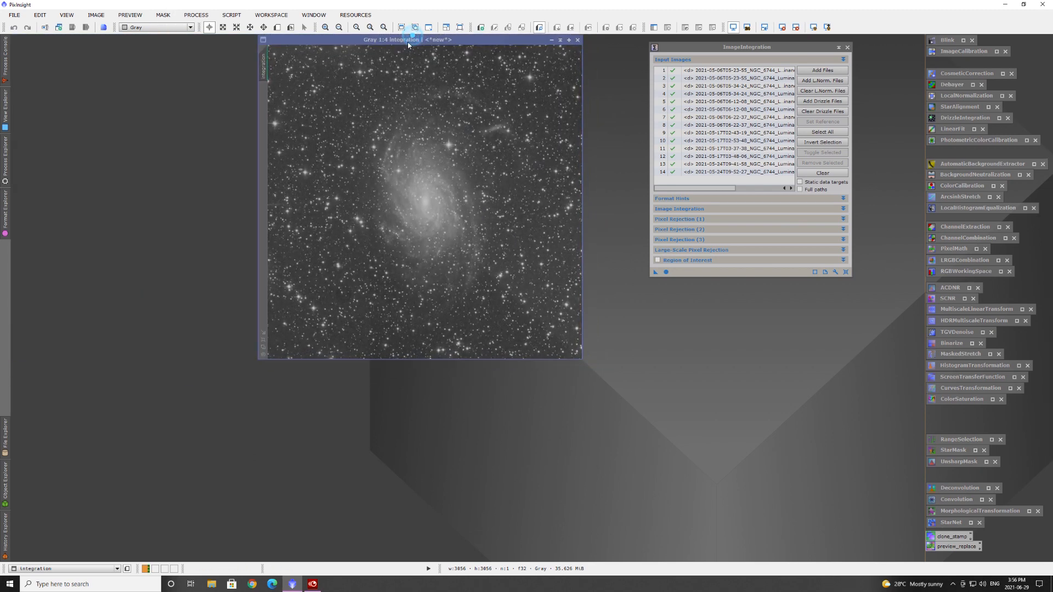
pyautogui.click(823, 173)
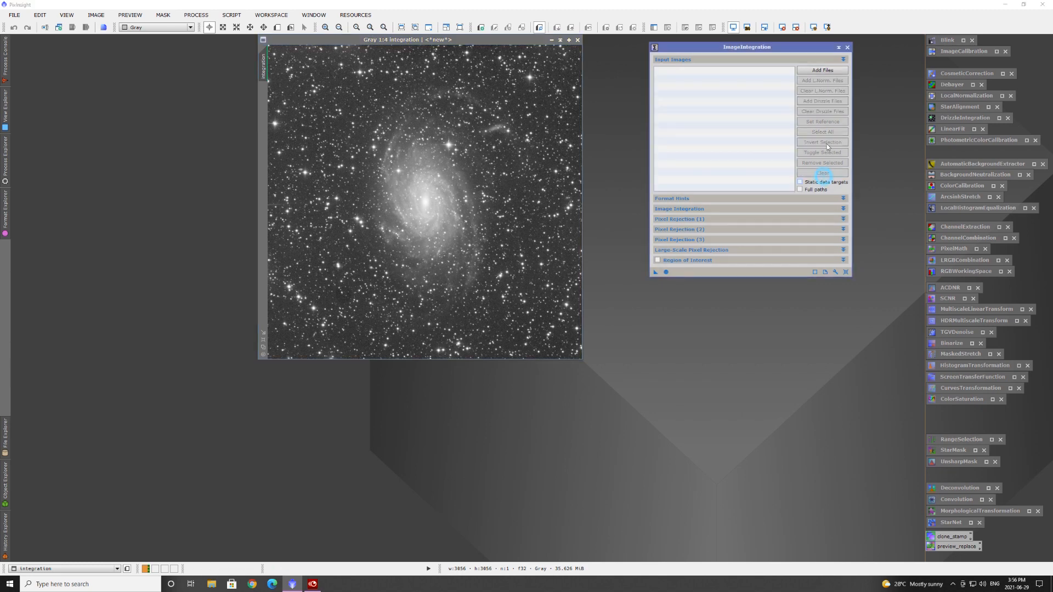
pyautogui.click(838, 47)
# Load all Luminance .xdrz files from the Reg folder, filtered by "lum", into DrizzleIntegration
pyautogui.doubleClick(962, 118)
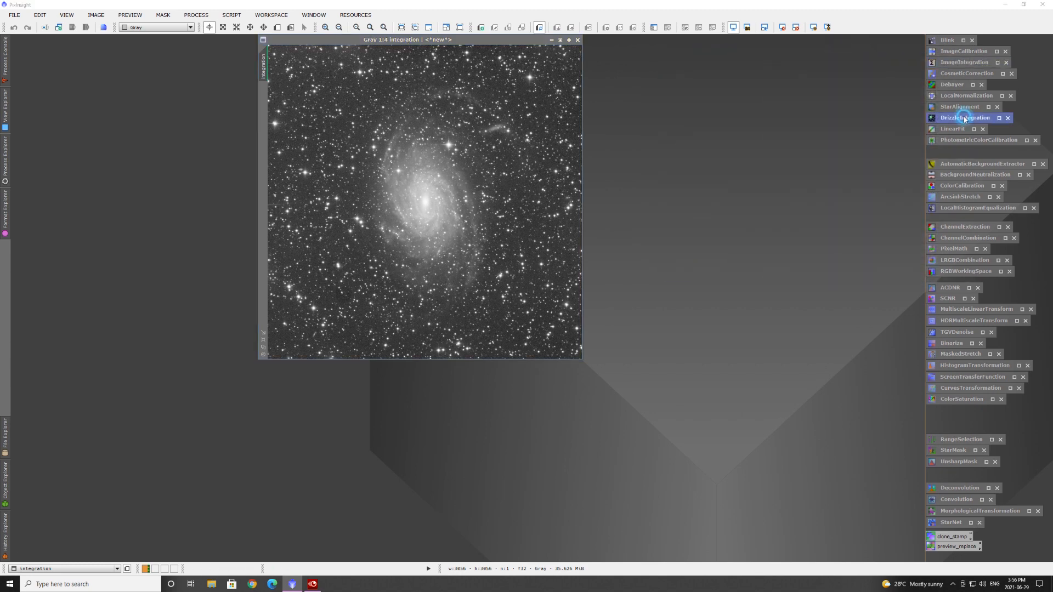
pyautogui.moveTo(541, 176); pyautogui.dragTo(760, 97)
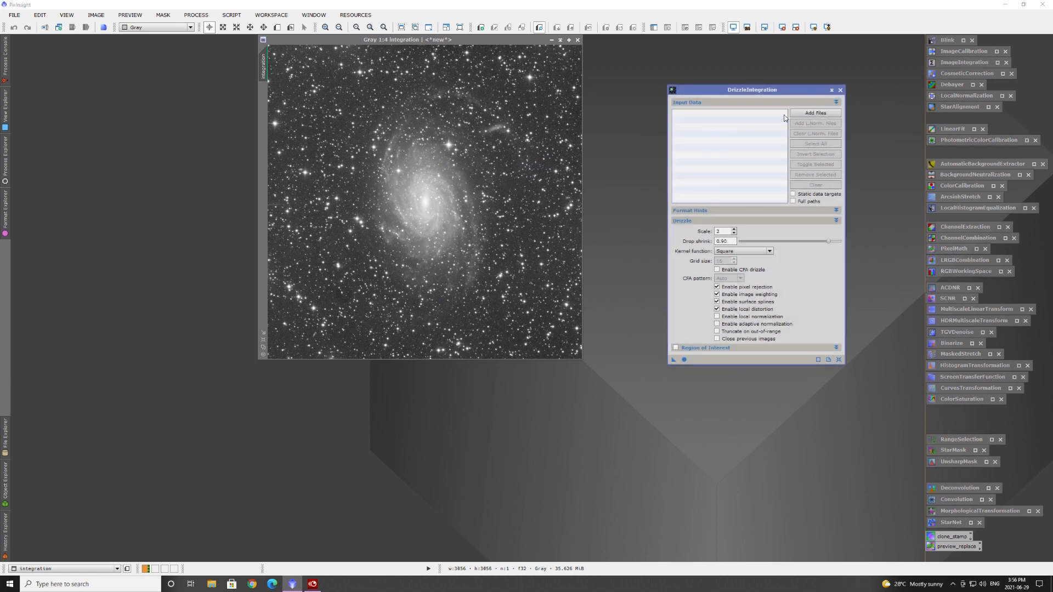
pyautogui.click(824, 113)
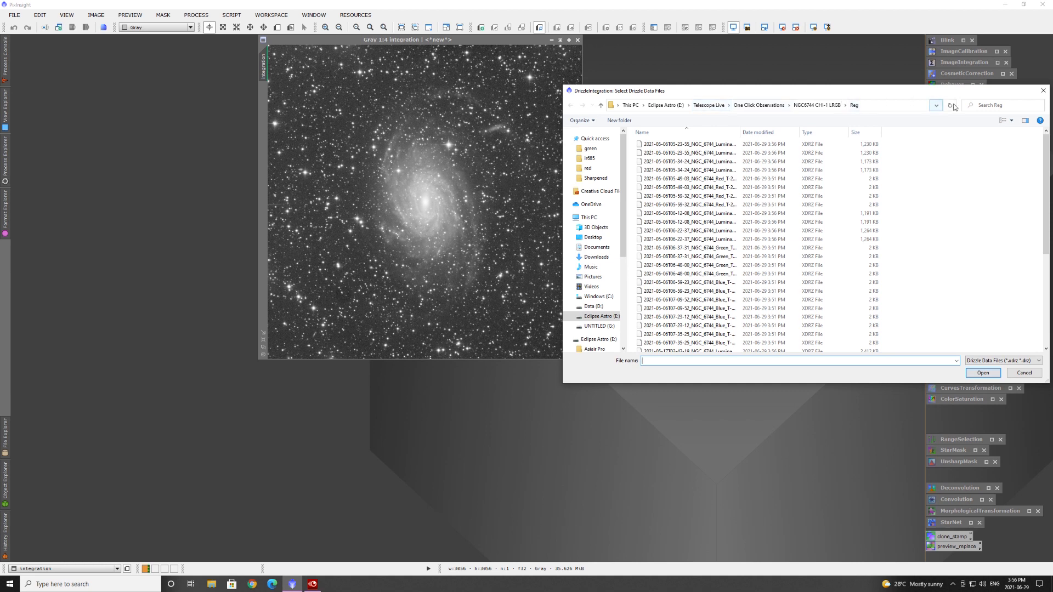
pyautogui.click(998, 106)
pyautogui.write('lum')
pyautogui.click(982, 117)
pyautogui.click(706, 144)
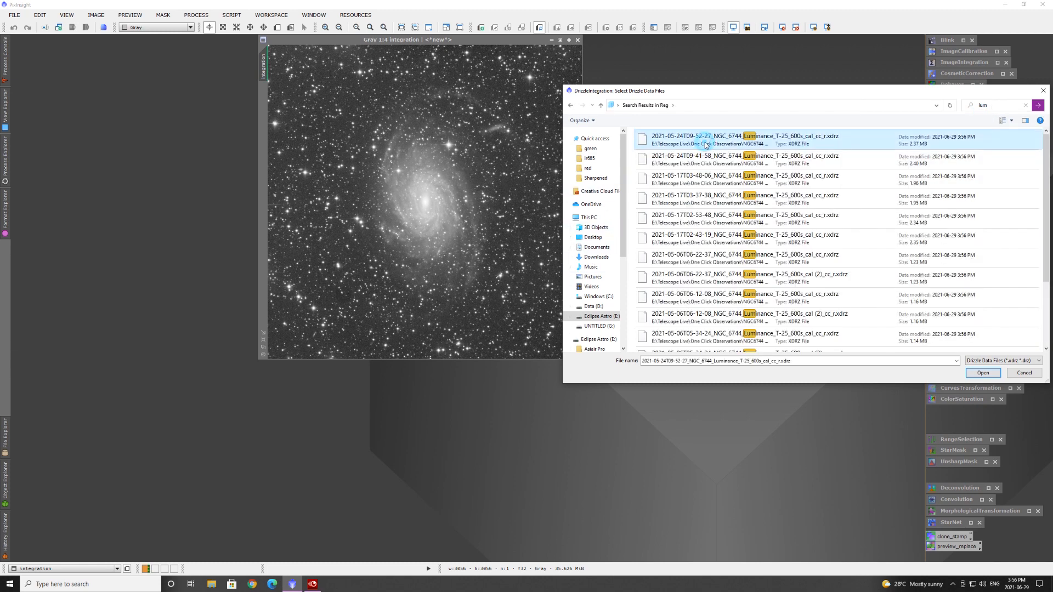
pyautogui.scroll(-2, 708, 165)
pyautogui.keyDown('shift'); pyautogui.click(748, 316); pyautogui.keyUp('shift')
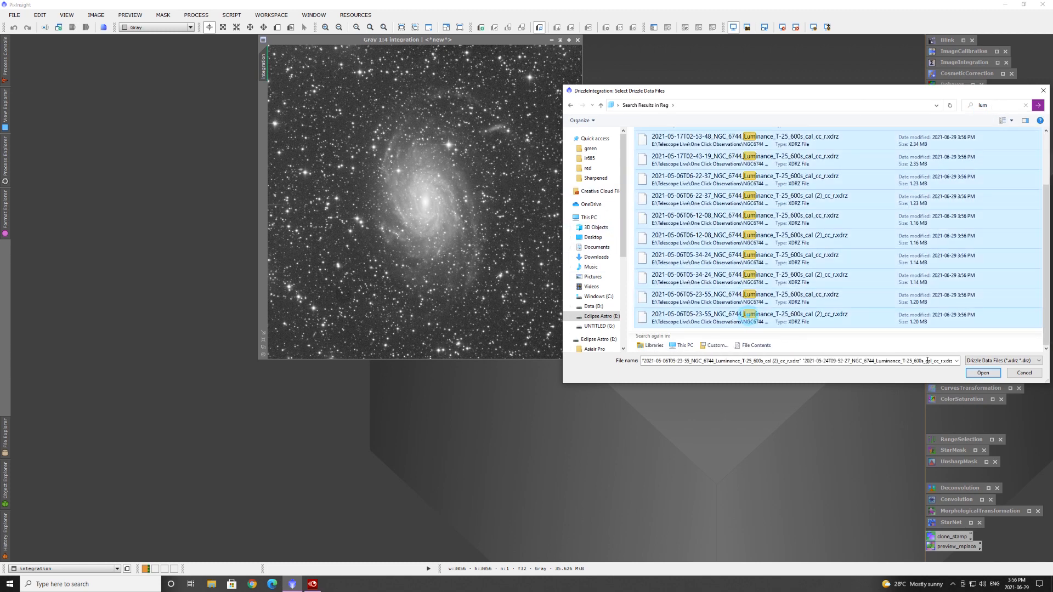
pyautogui.click(983, 373)
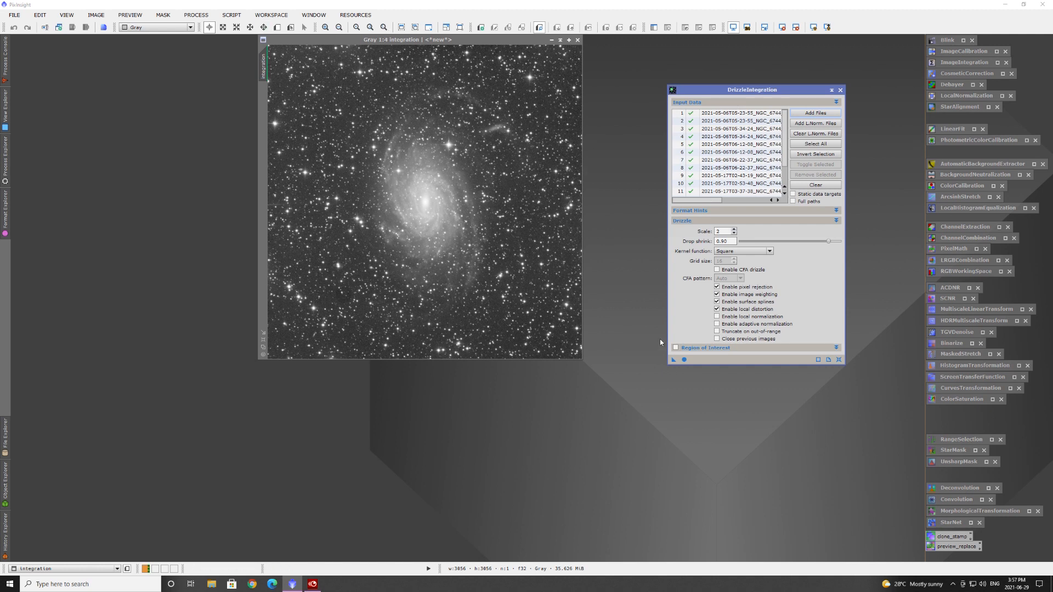
# Run DrizzleIntegration on the Luminance data, keeping only the drizzled image and auto-stretching its display
pyautogui.moveTo(674, 359)
pyautogui.mouseDown()
pyautogui.moveTo(685, 362)
pyautogui.moveTo(671, 373)
pyautogui.mouseUp()
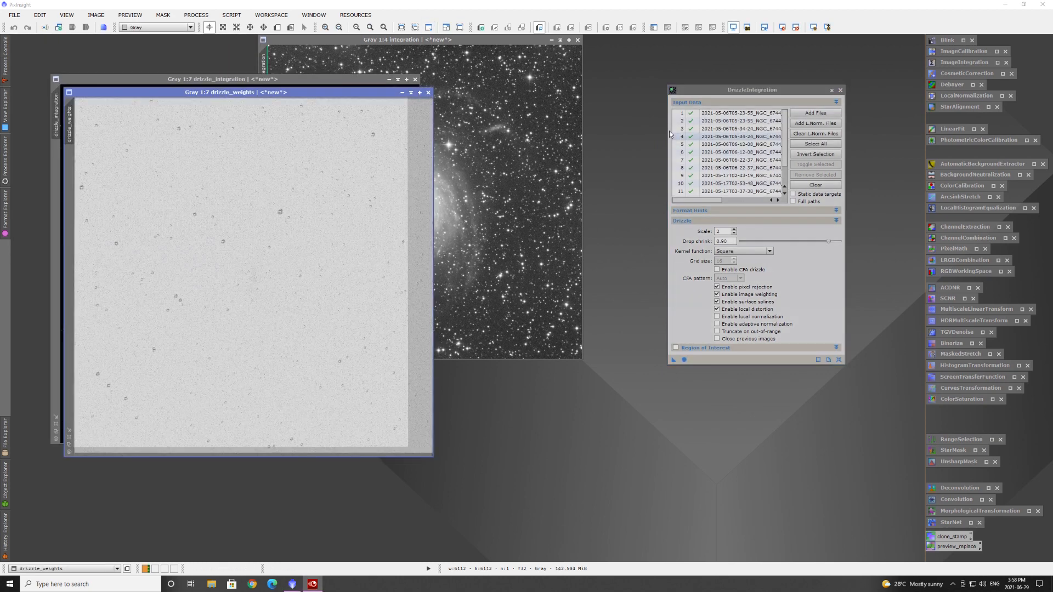
pyautogui.click(429, 93)
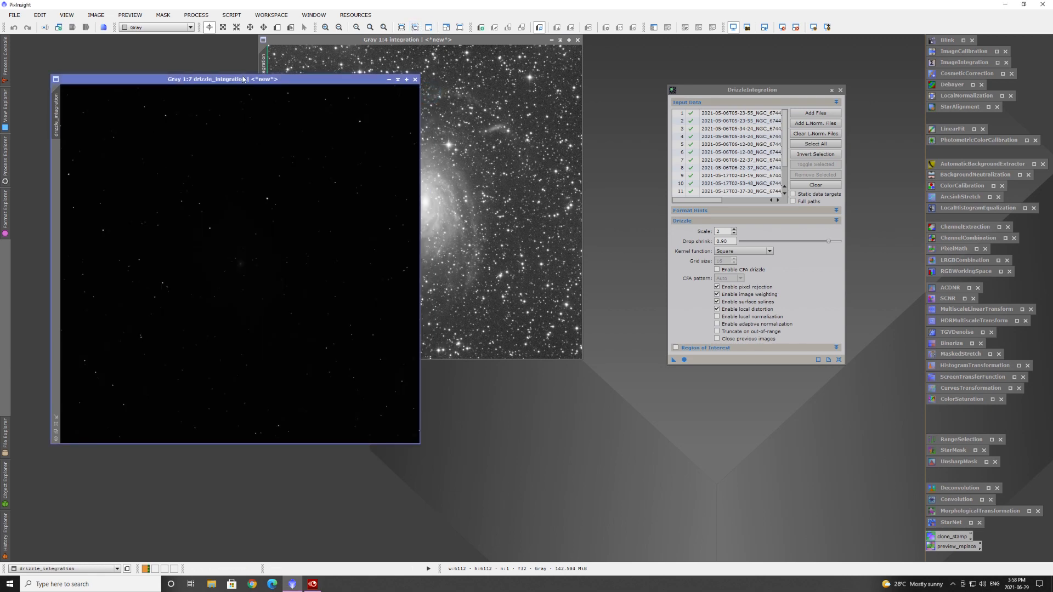
pyautogui.click(827, 27)
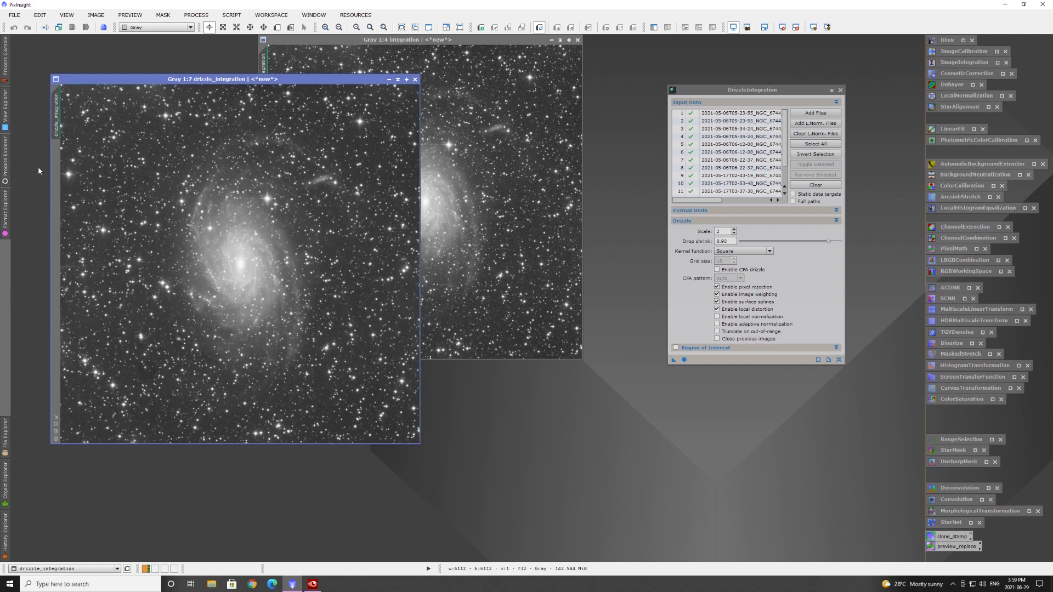
pyautogui.moveTo(289, 83); pyautogui.dragTo(451, 44)
# Rename the drizzled Luminance image's identifier to "lum" and park it collapsed in the workspace corner
pyautogui.rightClick(222, 81)
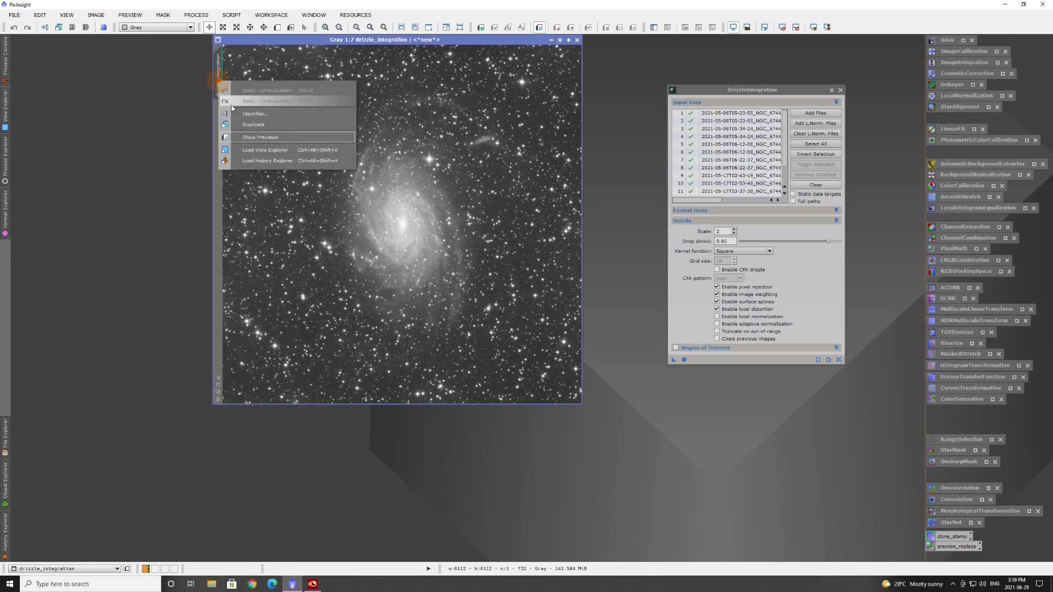
pyautogui.click(271, 113)
pyautogui.write('lum')
pyautogui.click(577, 304)
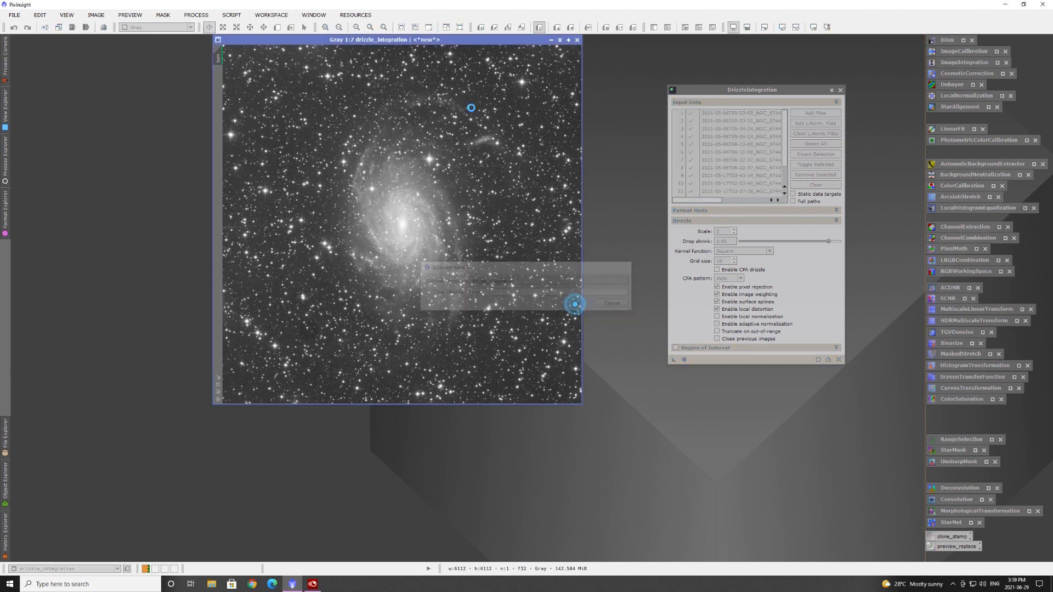
pyautogui.click(566, 41)
pyautogui.moveTo(402, 222); pyautogui.dragTo(74, 48)
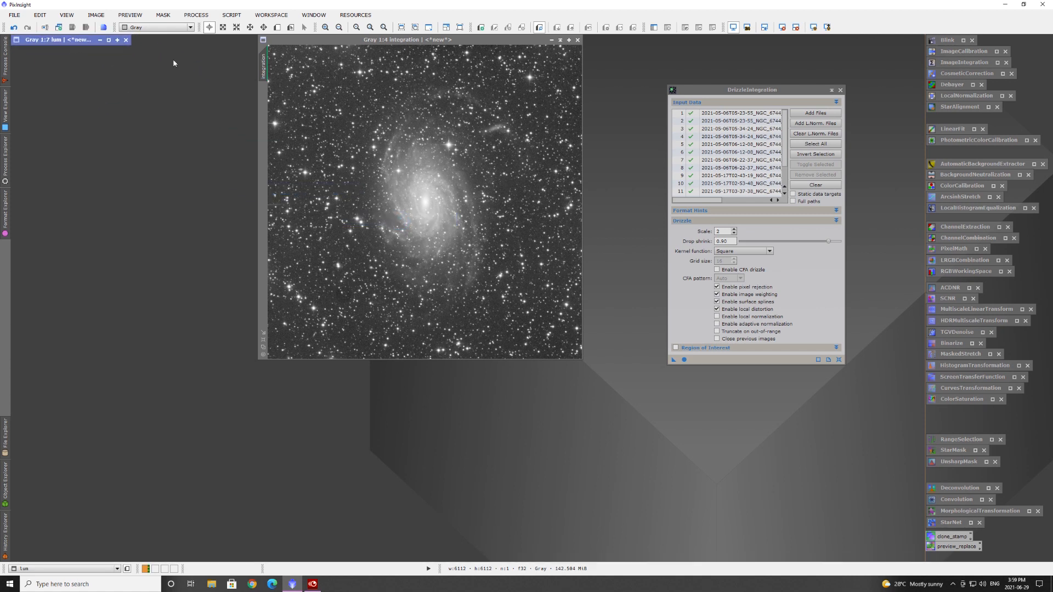
# Close the undrizzled Luminance integration image, and clear and minimize DrizzleIntegration
pyautogui.click(569, 40)
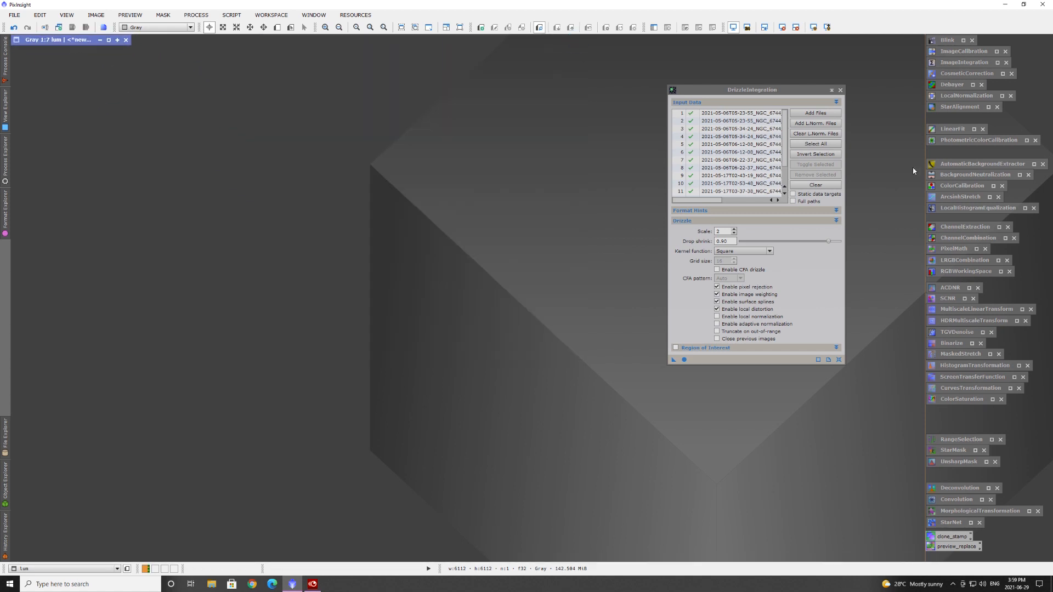
pyautogui.click(808, 182)
pyautogui.click(831, 90)
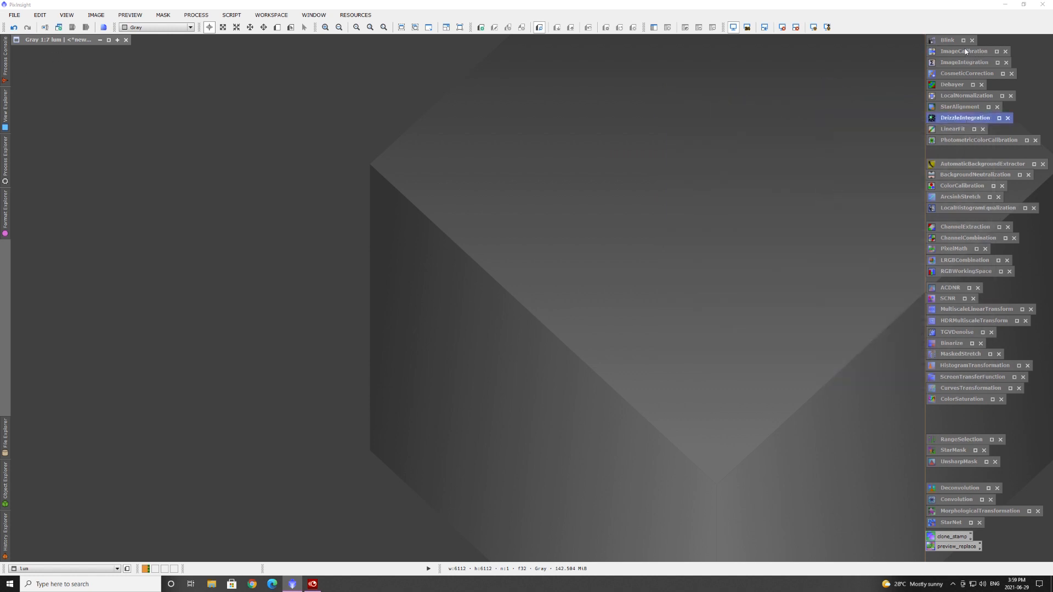
# Filter the Reg folder by "red" and add all registered Red frames to ImageIntegration
pyautogui.doubleClick(959, 64)
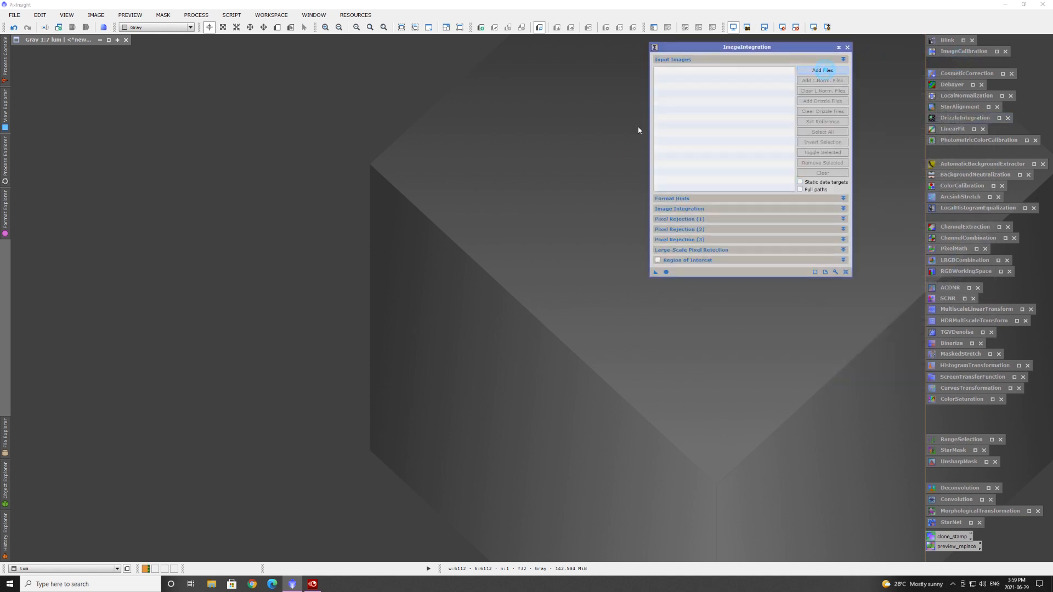
pyautogui.click(820, 71)
pyautogui.click(997, 60)
pyautogui.write('red')
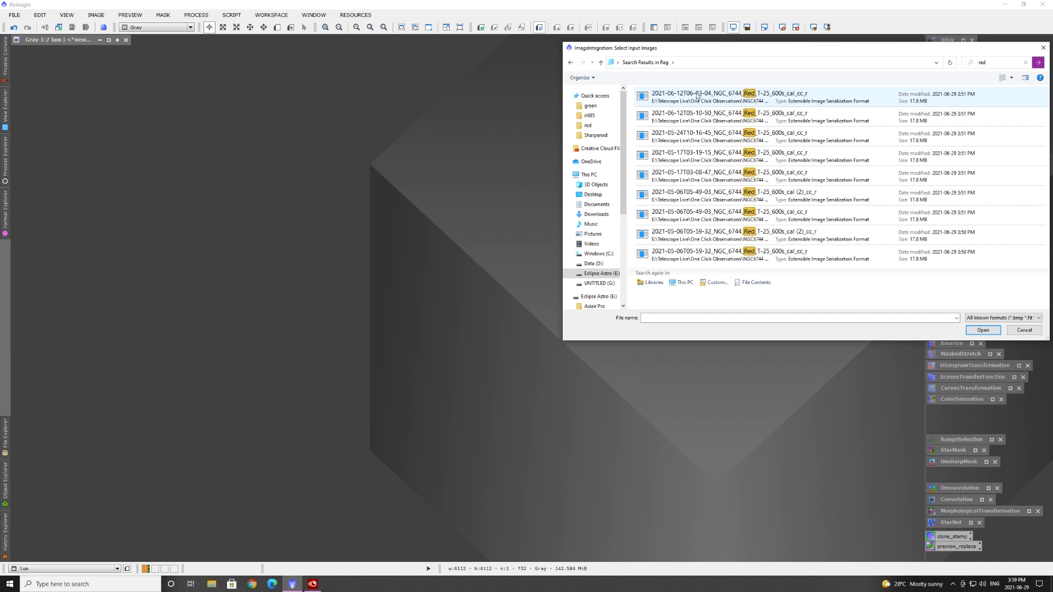
pyautogui.click(689, 97)
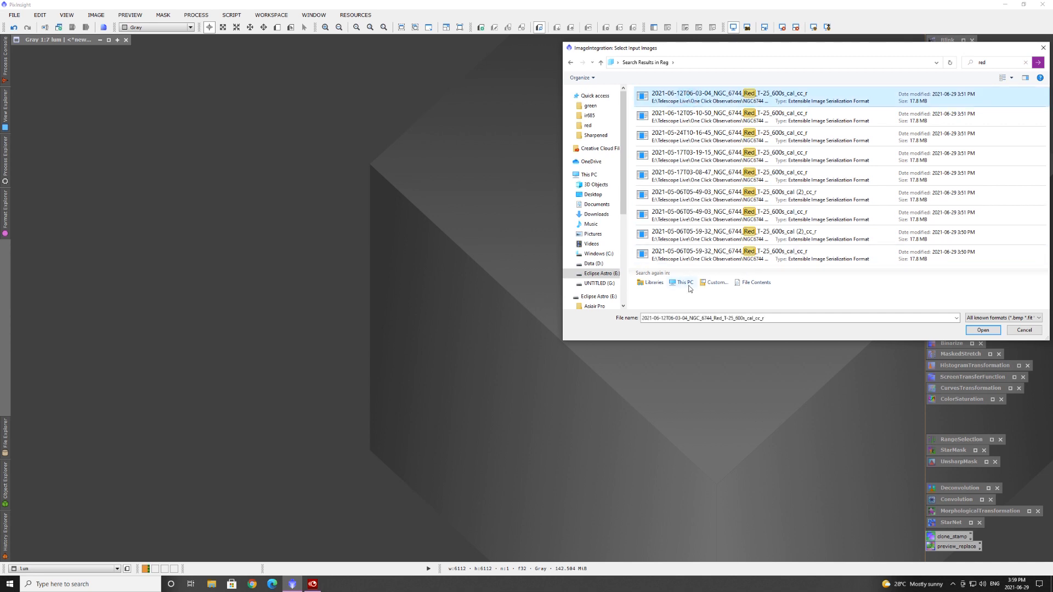
pyautogui.keyDown('shift'); pyautogui.click(745, 258); pyautogui.keyUp('shift')
pyautogui.click(982, 330)
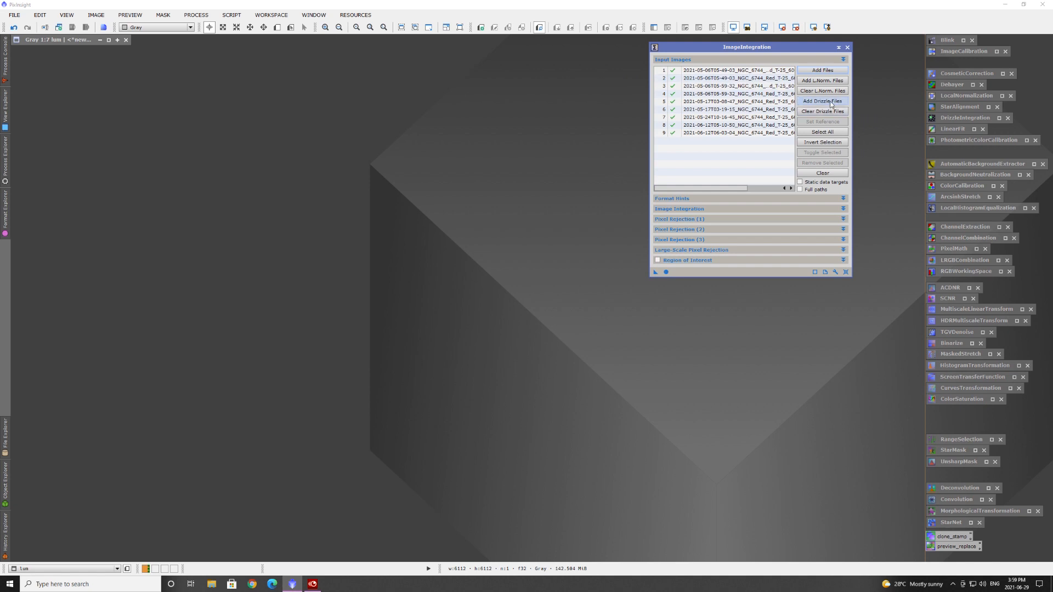
# Filter the Reg folder's drizzle data files by "red" and attach all Red .xdrz files to the input images
pyautogui.click(982, 64)
pyautogui.click(982, 74)
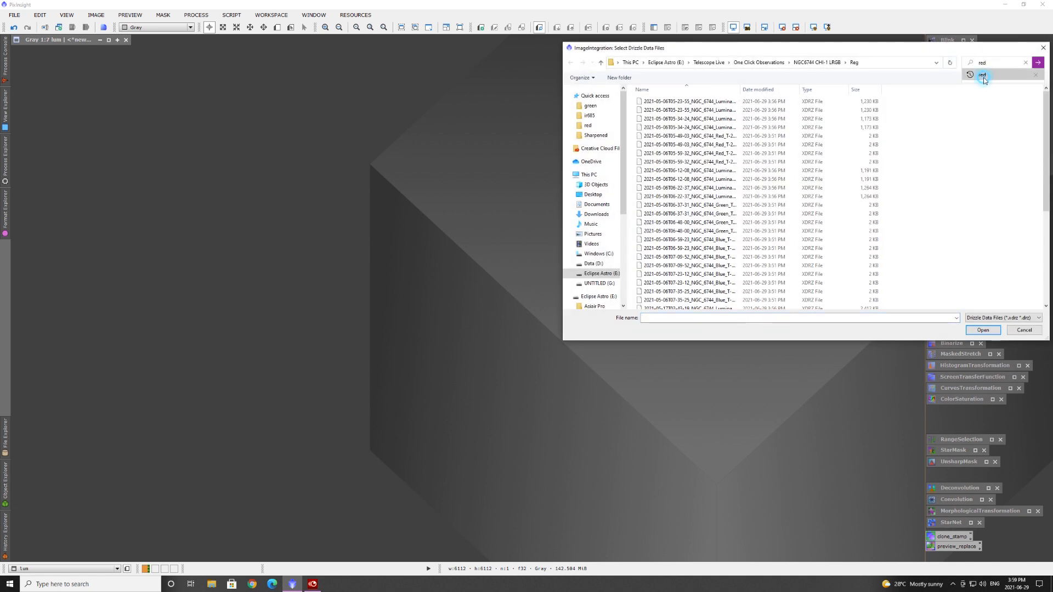
pyautogui.click(702, 103)
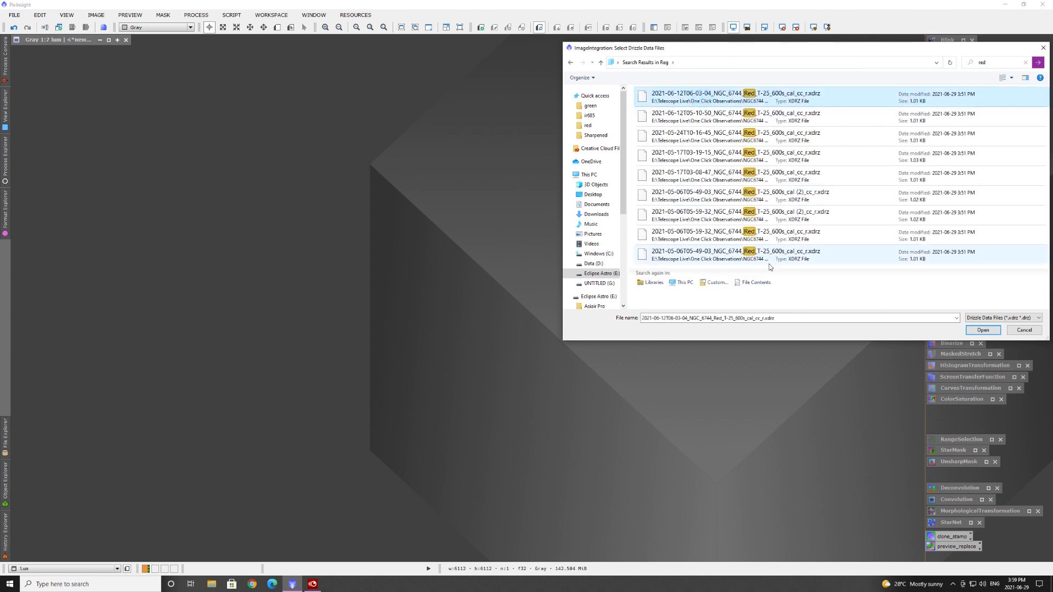
pyautogui.keyDown('shift'); pyautogui.click(751, 255); pyautogui.keyUp('shift')
pyautogui.click(983, 330)
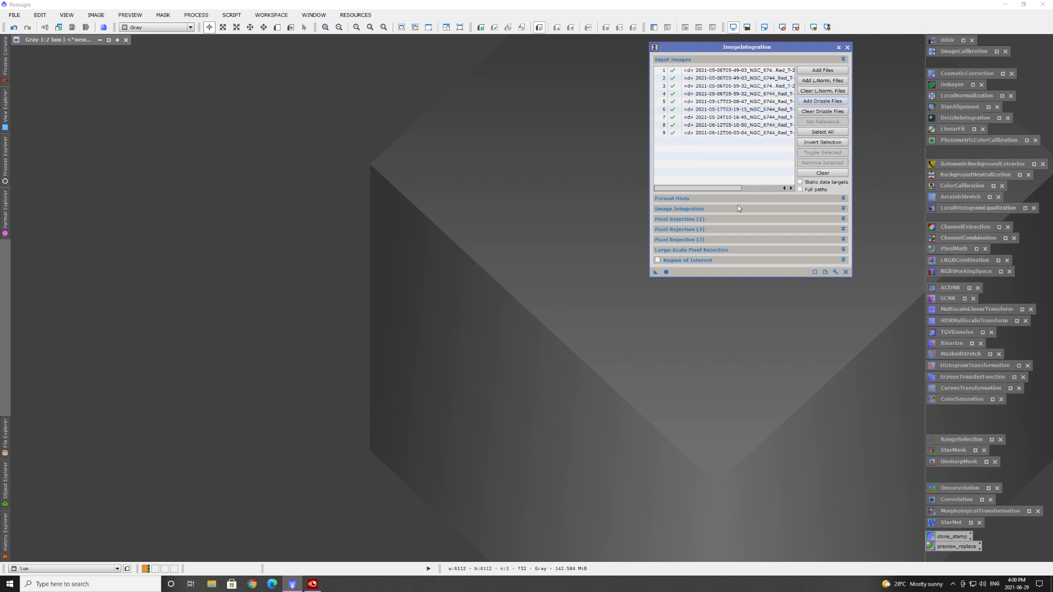
# Check the integration settings, integrate the Red frames, and discard the high and low rejection maps
pyautogui.click(692, 220)
pyautogui.click(666, 220)
pyautogui.click(674, 209)
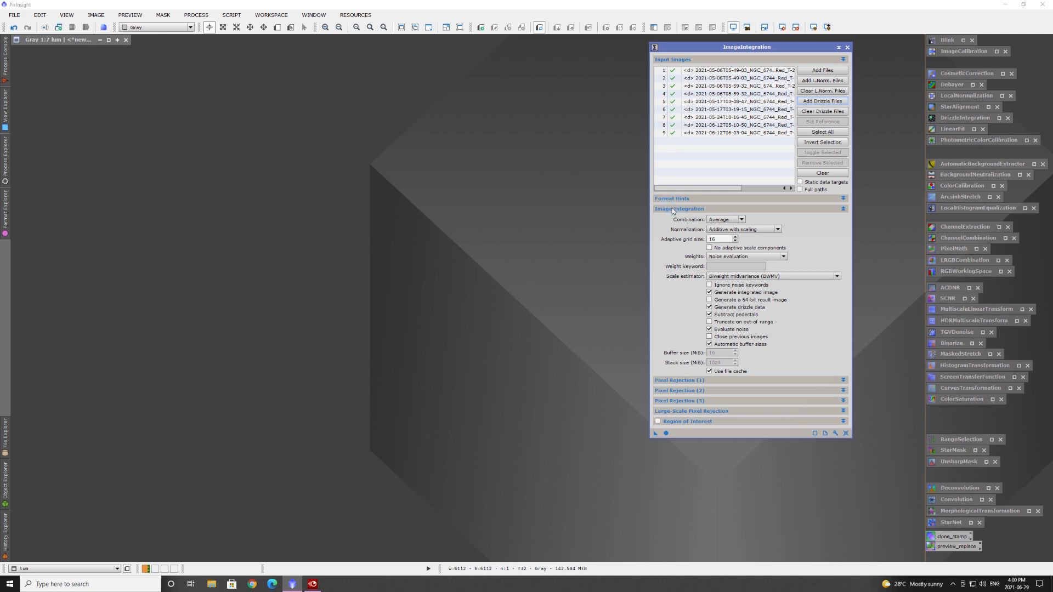
pyautogui.click(673, 212)
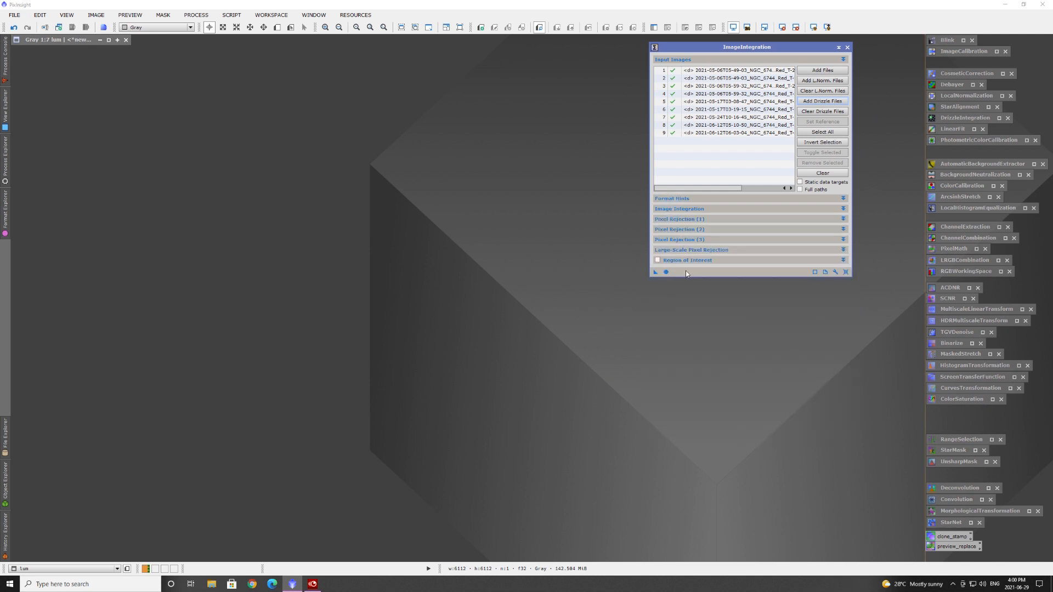
pyautogui.click(665, 272)
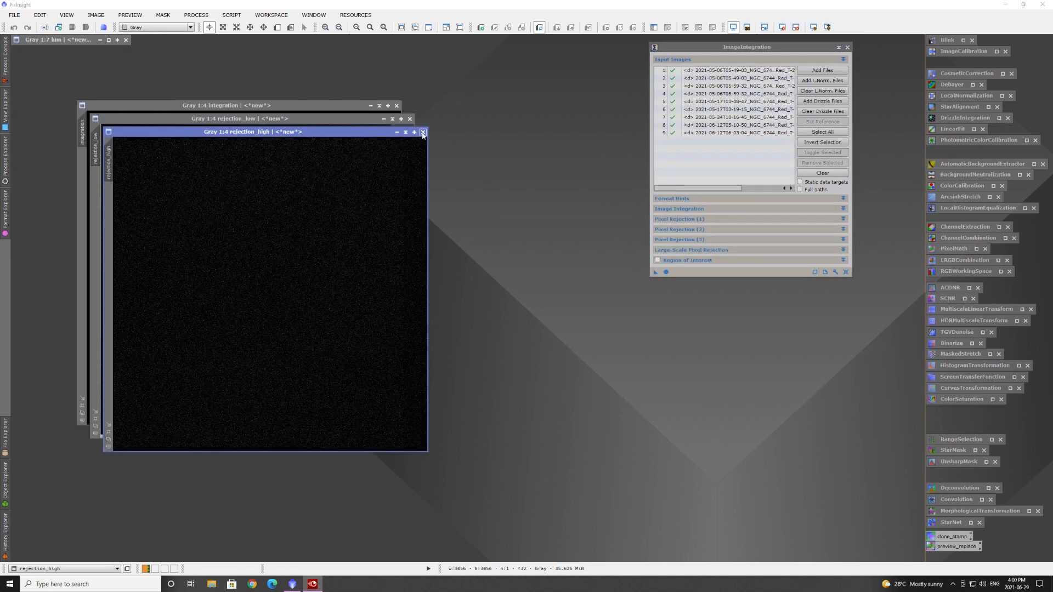
pyautogui.click(423, 134)
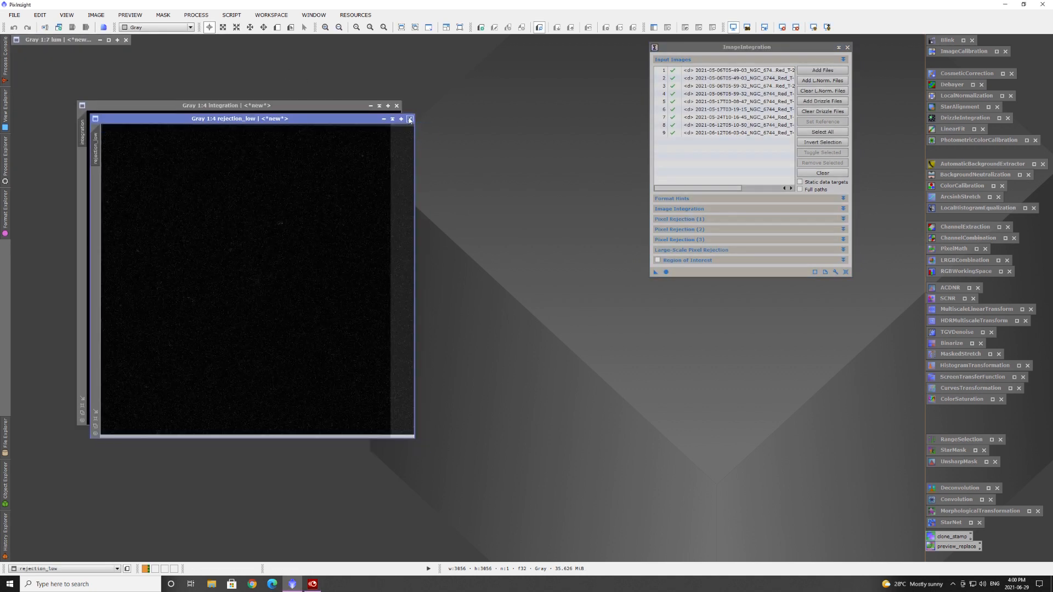
pyautogui.click(410, 119)
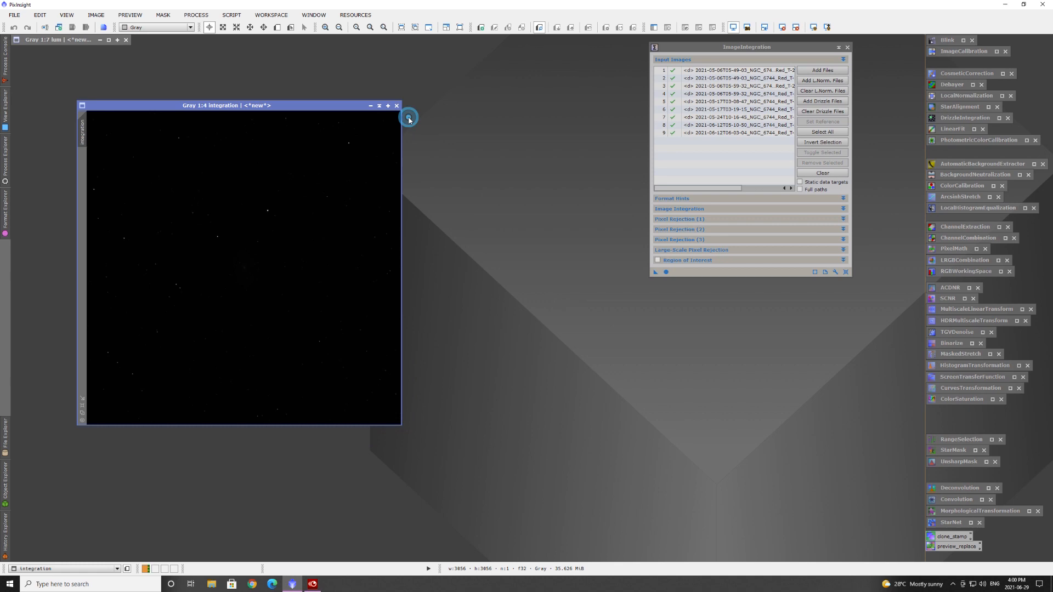
# Apply an automatic screen stretch to the Red integration image, and clear and minimize ImageIntegration
pyautogui.click(813, 27)
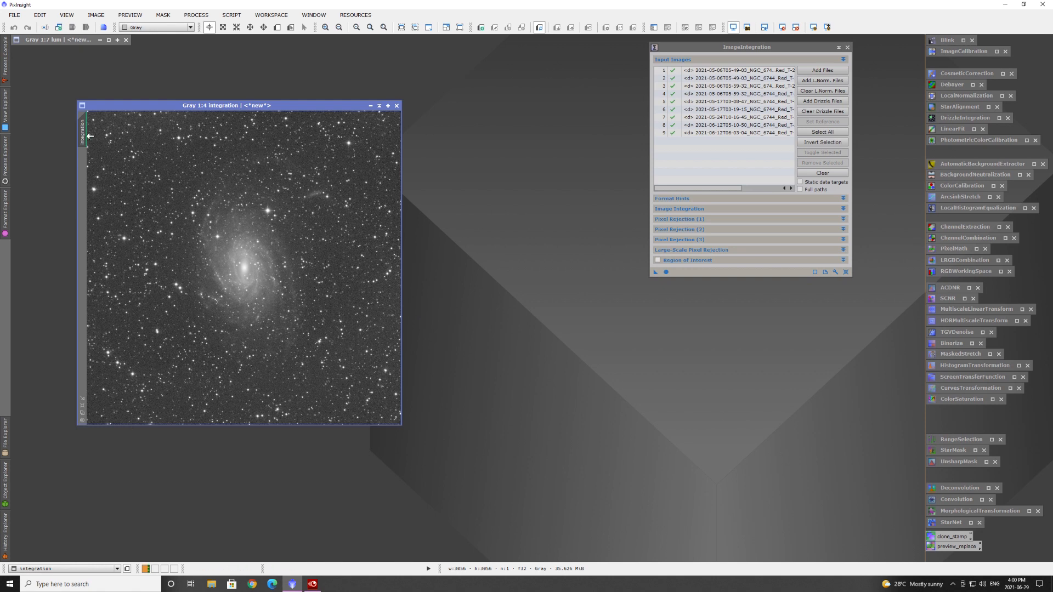
pyautogui.click(822, 173)
pyautogui.click(839, 46)
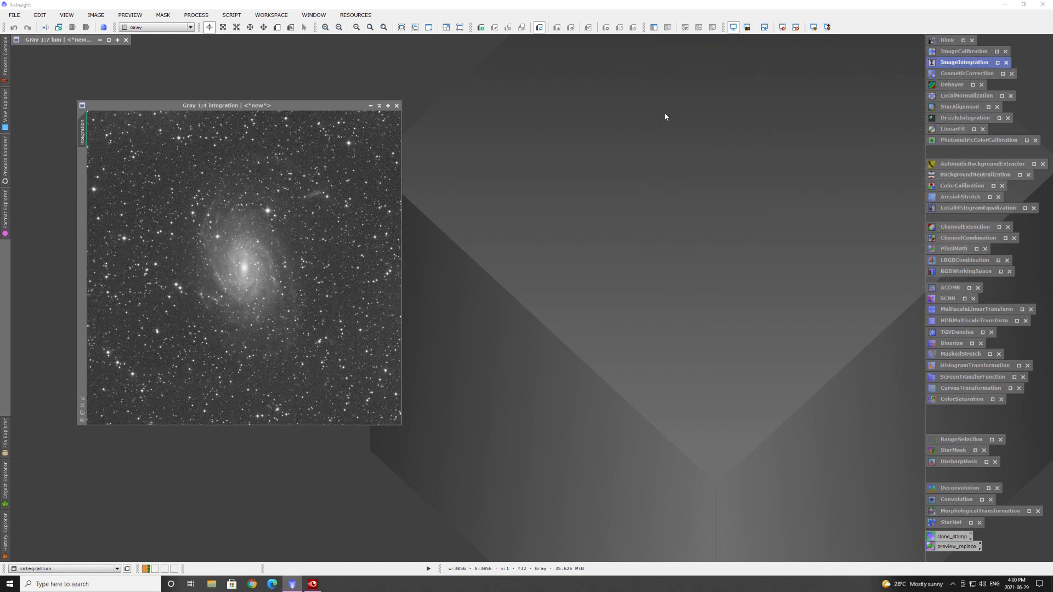
# Filter the Reg folder by "red" and add all Red .xdrz files to DrizzleIntegration
pyautogui.doubleClick(960, 118)
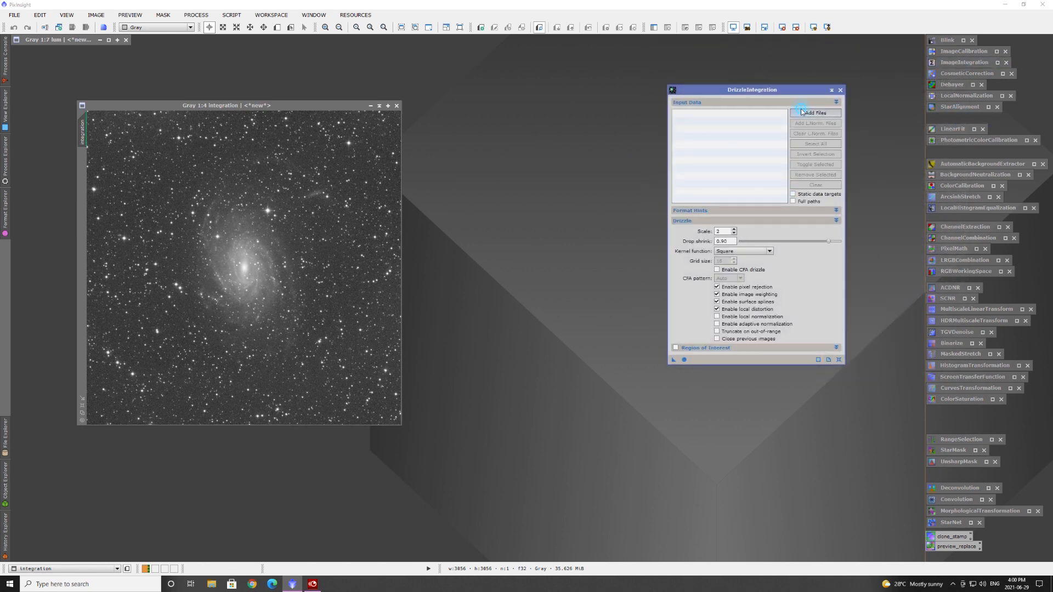
pyautogui.click(811, 113)
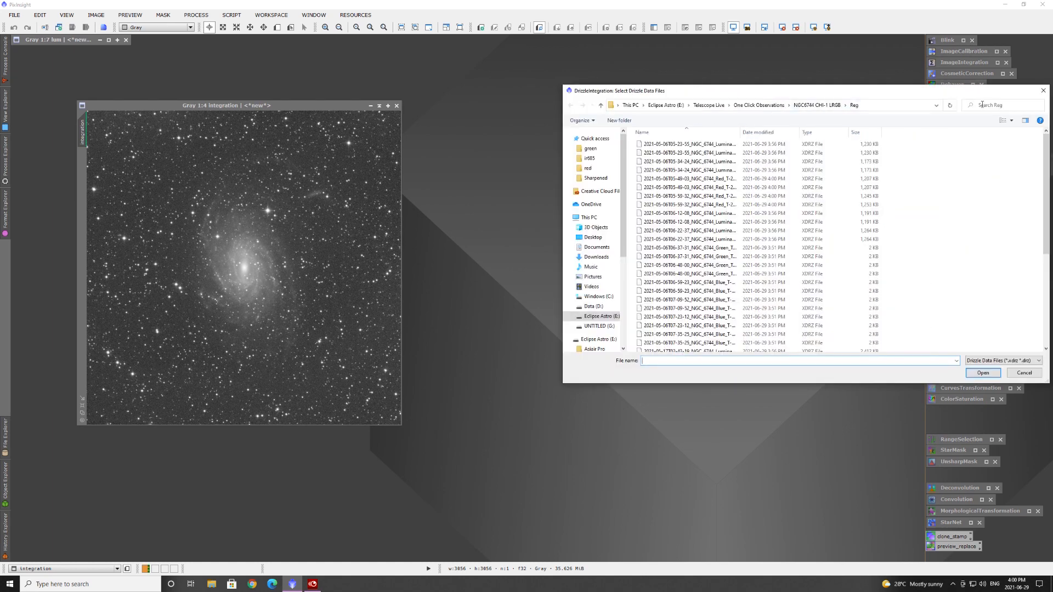
pyautogui.click(996, 107)
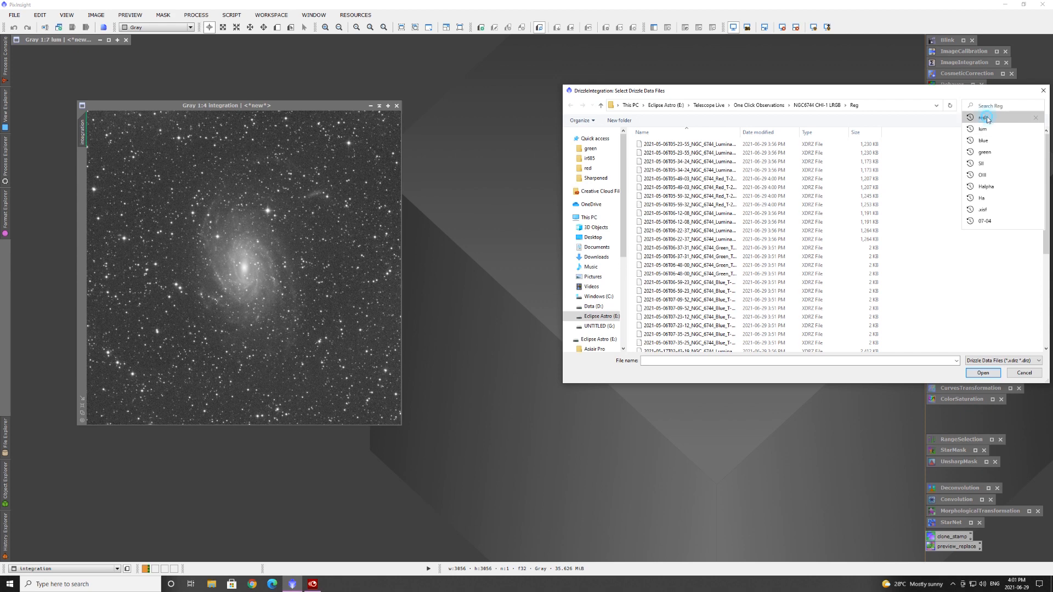
pyautogui.click(982, 117)
pyautogui.click(744, 135)
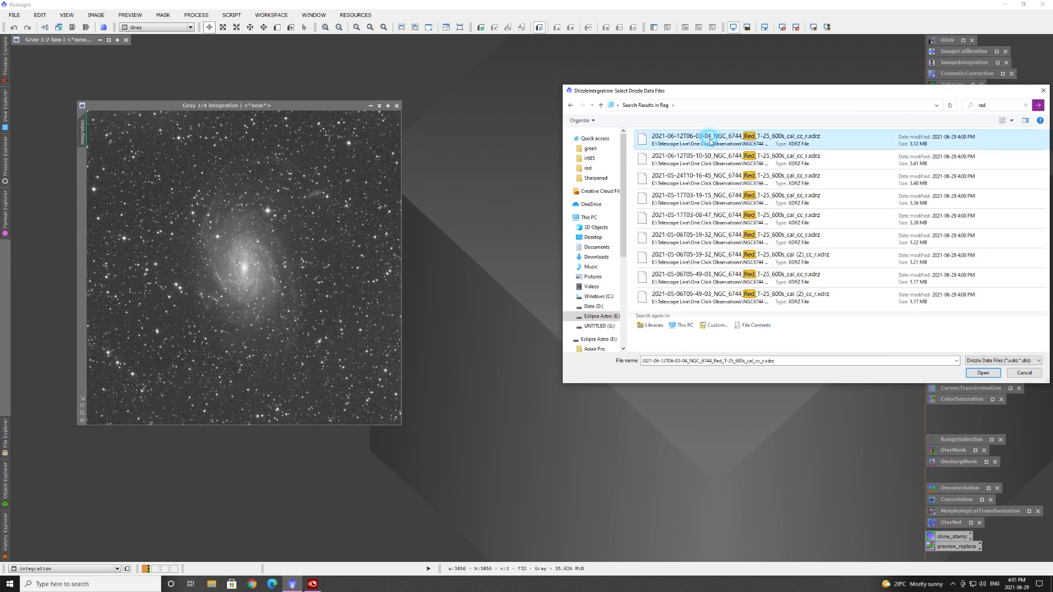
pyautogui.keyDown('shift'); pyautogui.click(730, 299); pyautogui.keyUp('shift')
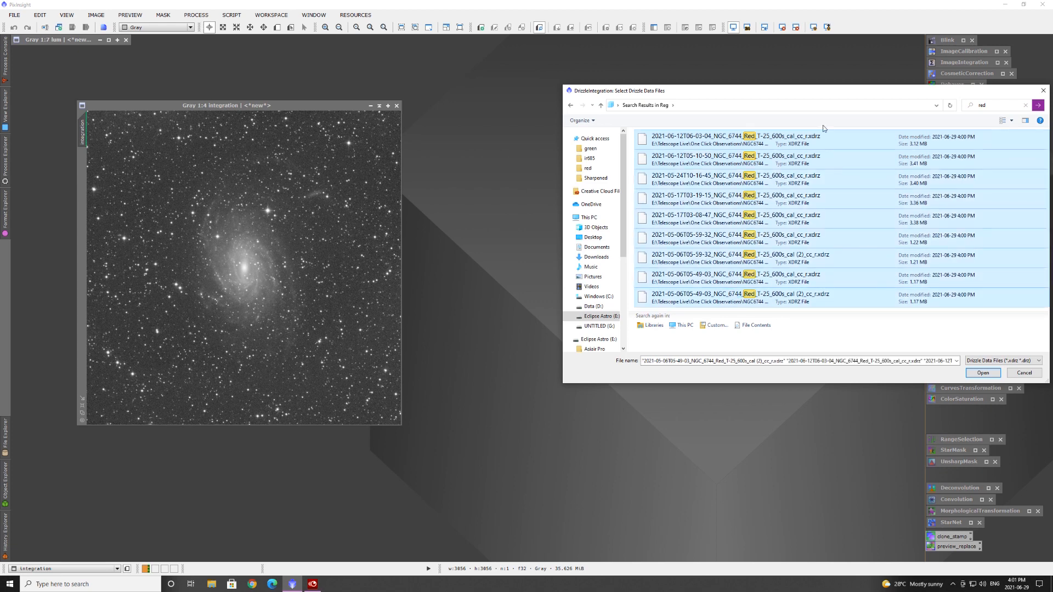
pyautogui.click(982, 373)
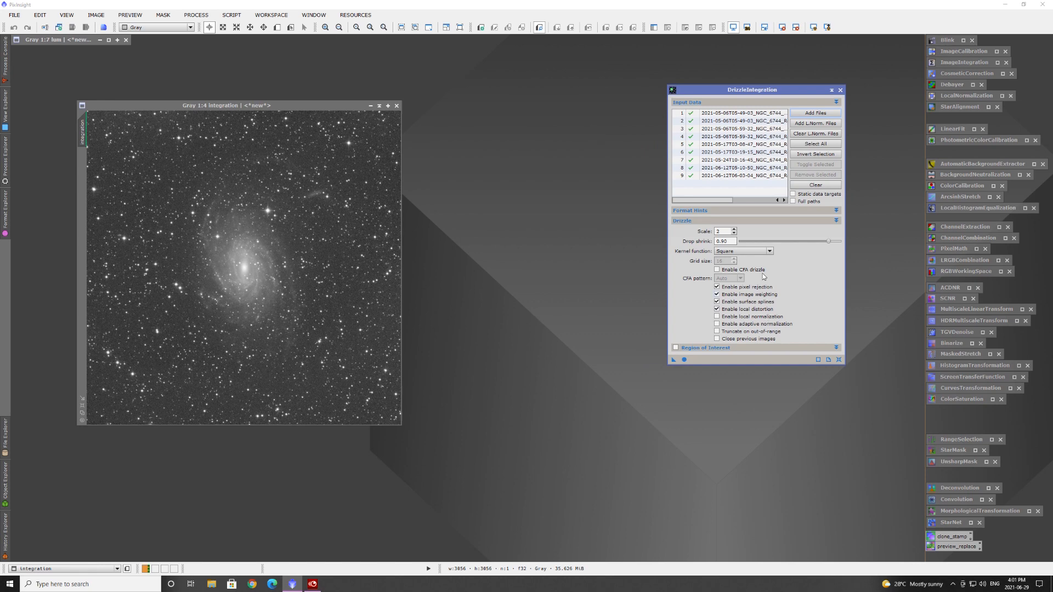
# Run the drizzle integration on the Red data, discard the drizzle weights map, and auto-stretch the drizzled image
pyautogui.click(684, 359)
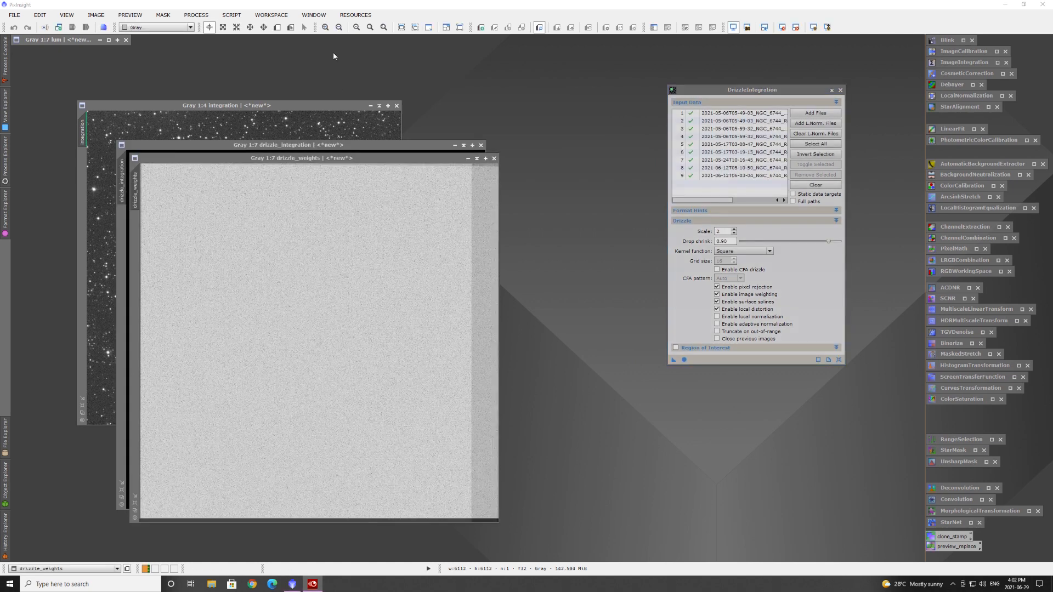
pyautogui.click(494, 159)
pyautogui.click(814, 27)
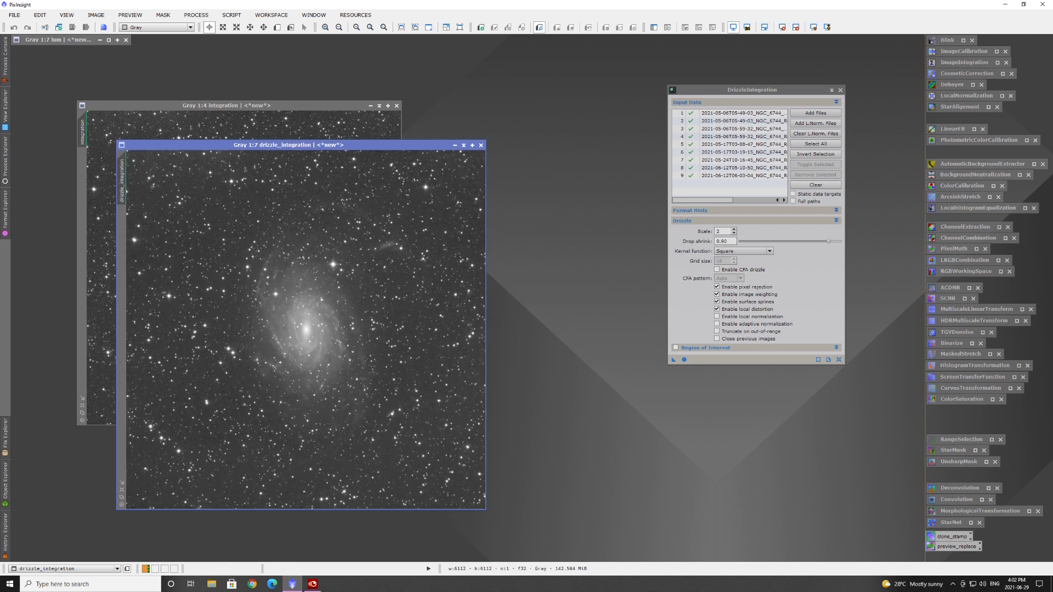
# Close the undrizzled Red integration image, and clear and minimize DrizzleIntegration
pyautogui.click(397, 106)
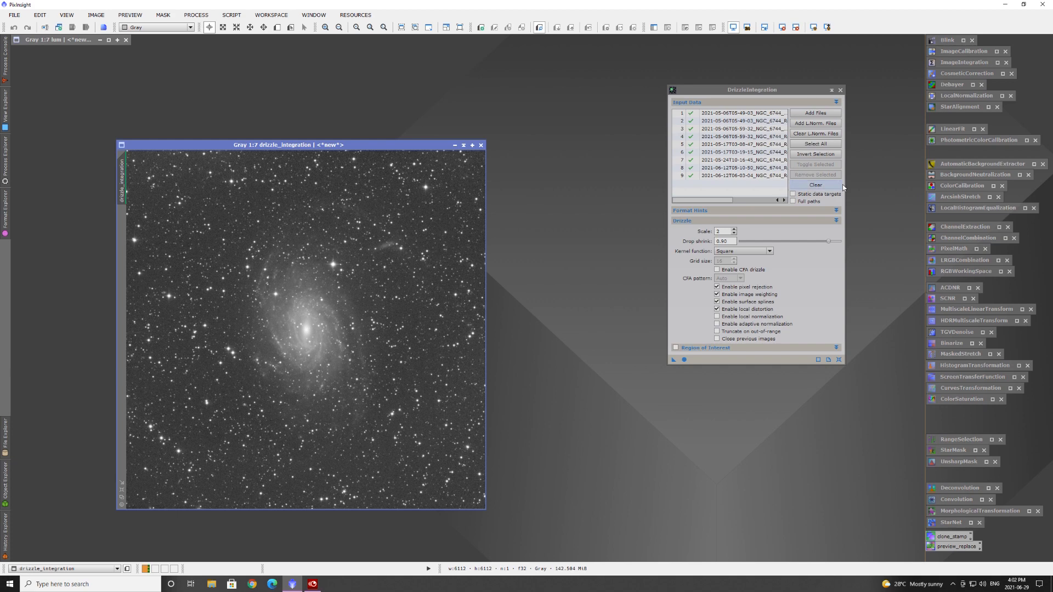
pyautogui.click(828, 185)
pyautogui.click(832, 89)
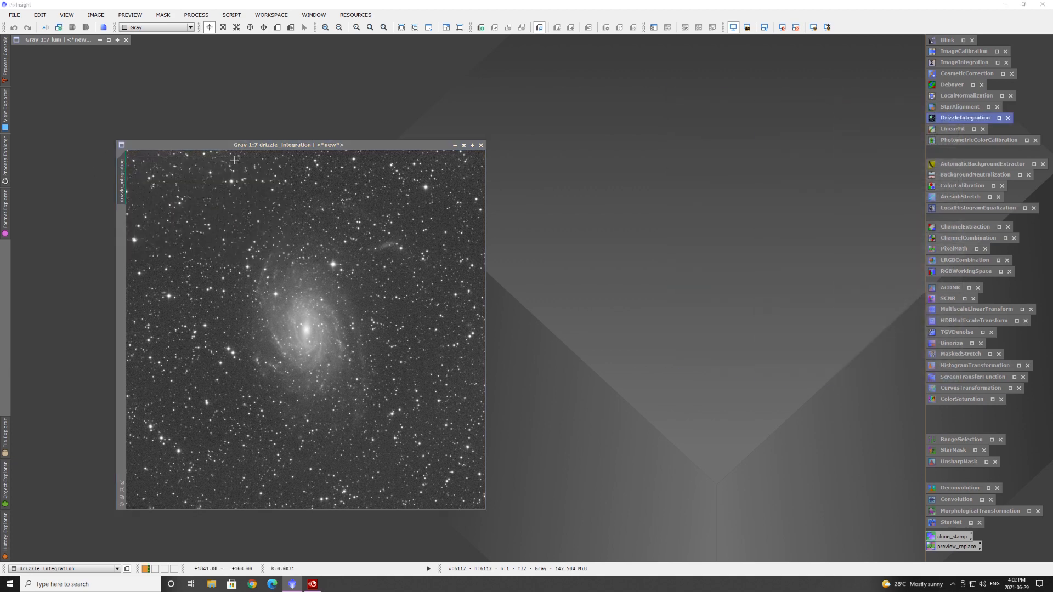
# Set the drizzled Red image's identifier to "red" and park it minimized below the lum image
pyautogui.moveTo(274, 148); pyautogui.dragTo(413, 56)
pyautogui.rightClick(261, 94)
pyautogui.click(314, 126)
pyautogui.write('red')
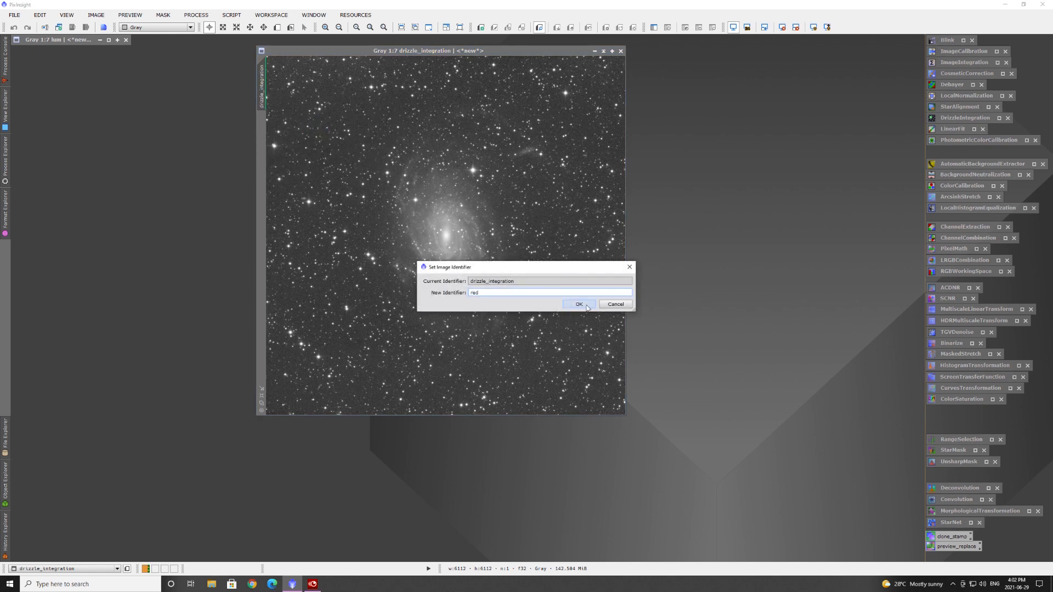
pyautogui.click(586, 305)
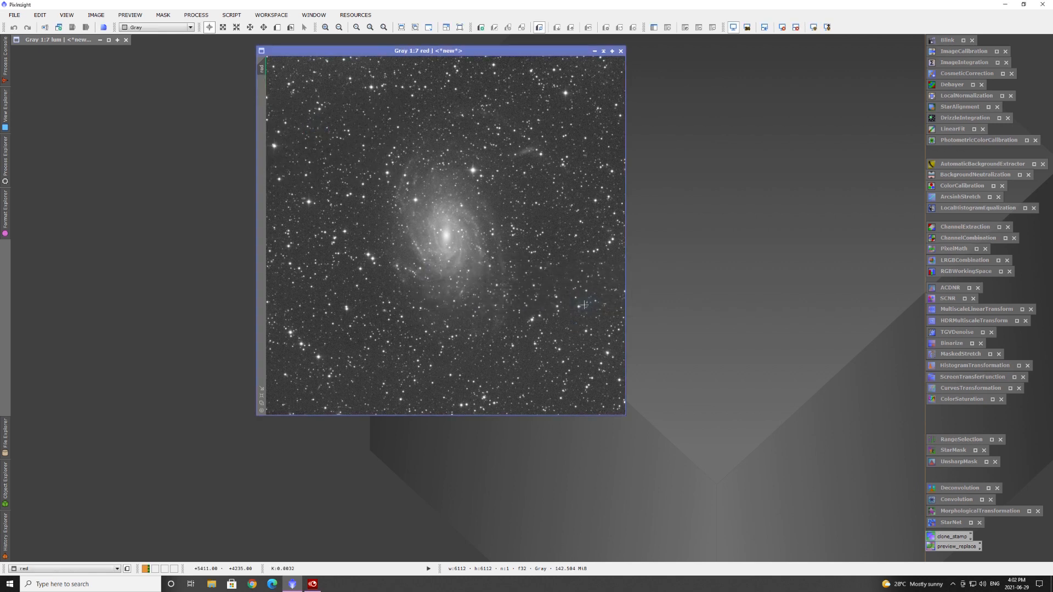
pyautogui.click(605, 51)
pyautogui.moveTo(433, 236); pyautogui.dragTo(63, 57)
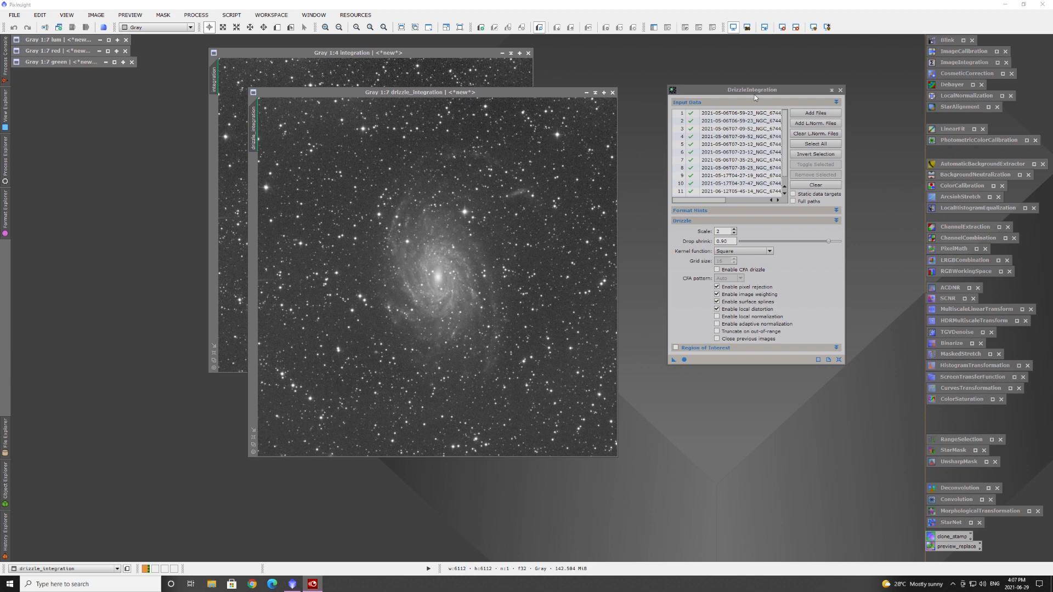
# Clear and minimize DrizzleIntegration, and place the Blue integration and drizzled images side by side
pyautogui.click(832, 90)
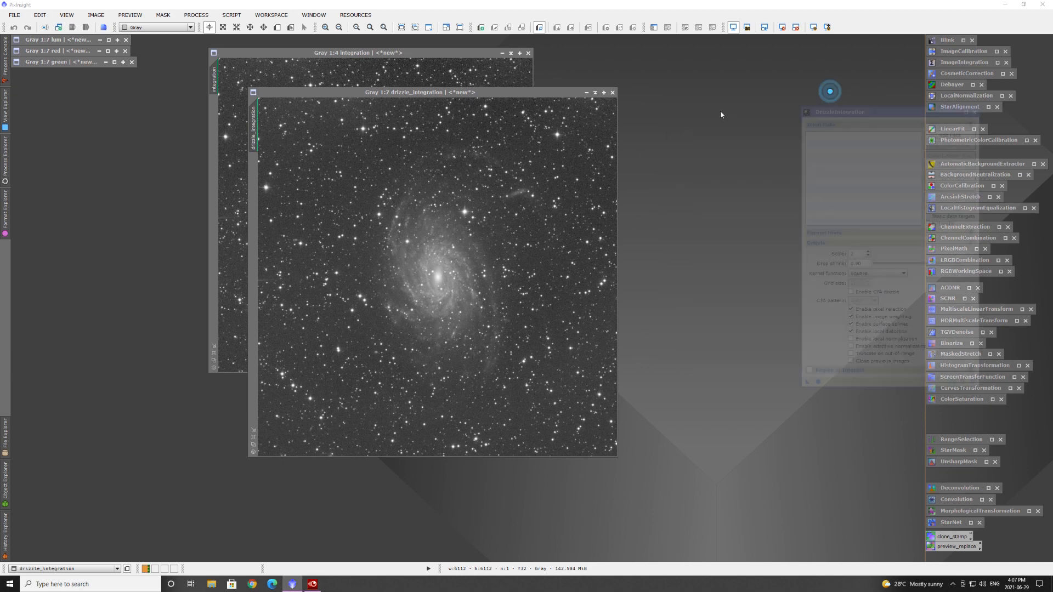
pyautogui.moveTo(351, 55); pyautogui.dragTo(217, 53)
pyautogui.moveTo(505, 92); pyautogui.dragTo(680, 45)
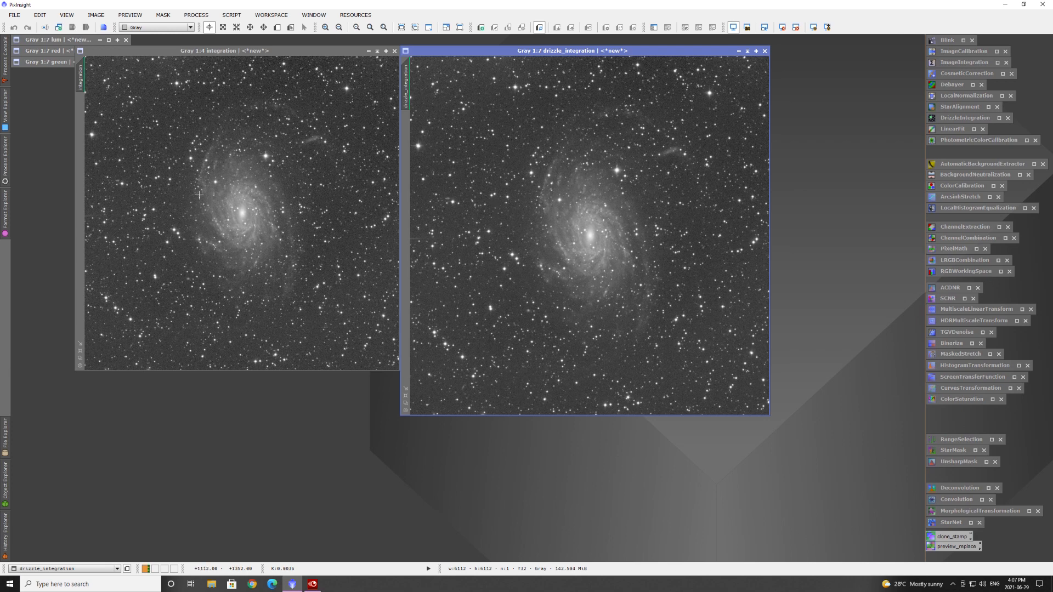
# Compare star shapes and detail at matching close-up views in the undrizzled and drizzled Blue images
pyautogui.scroll(5, 563, 158)
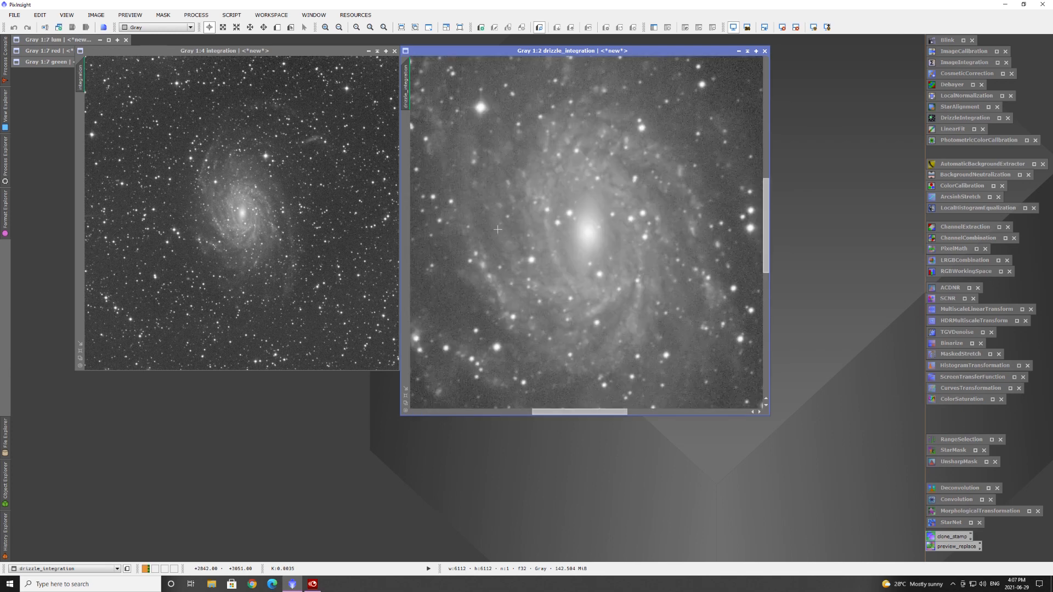
pyautogui.moveTo(582, 412); pyautogui.dragTo(512, 417)
pyautogui.moveTo(767, 217); pyautogui.dragTo(766, 230)
pyautogui.scroll(1, 591, 256)
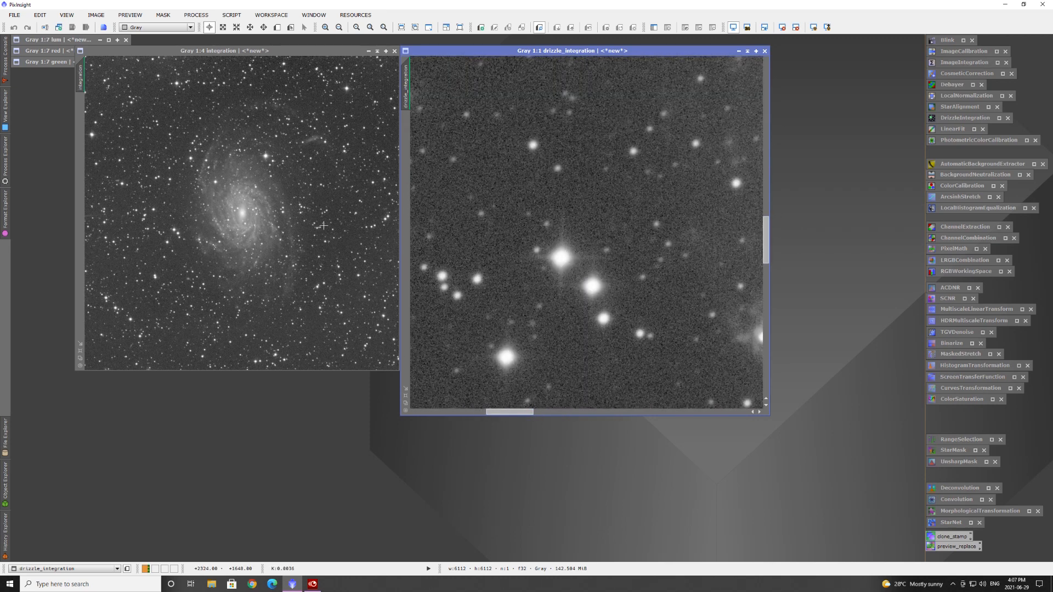
pyautogui.moveTo(405, 83); pyautogui.dragTo(78, 83)
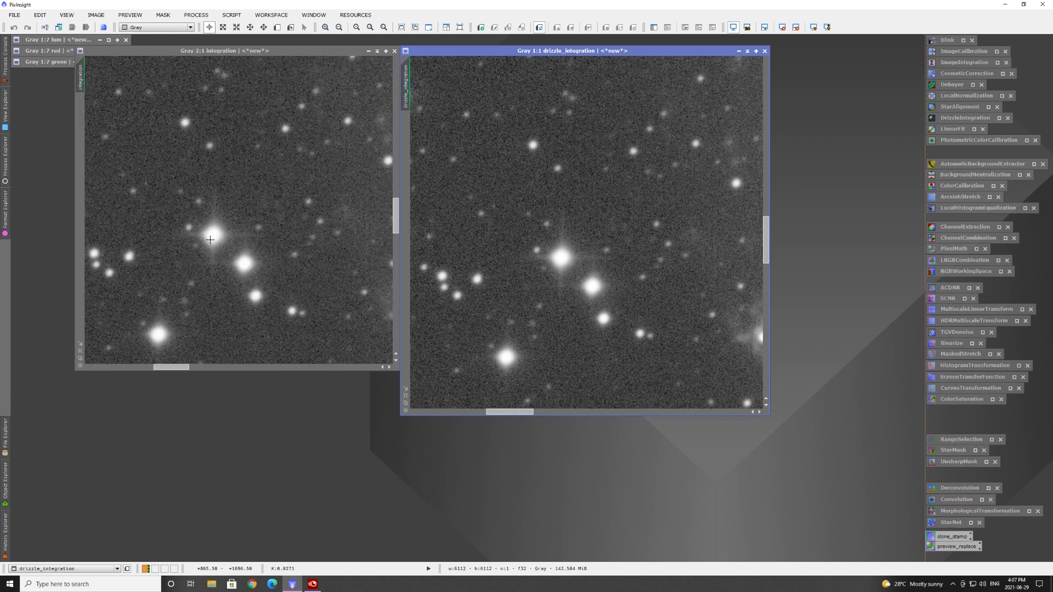
pyautogui.scroll(1, 212, 246)
pyautogui.scroll(1, 587, 233)
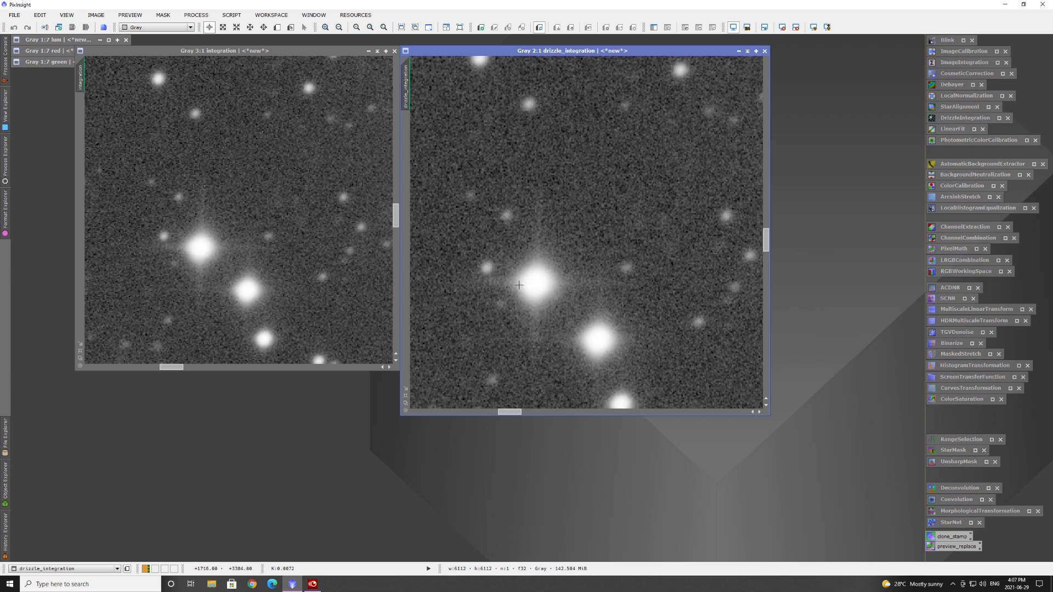
pyautogui.scroll(-3, 231, 250)
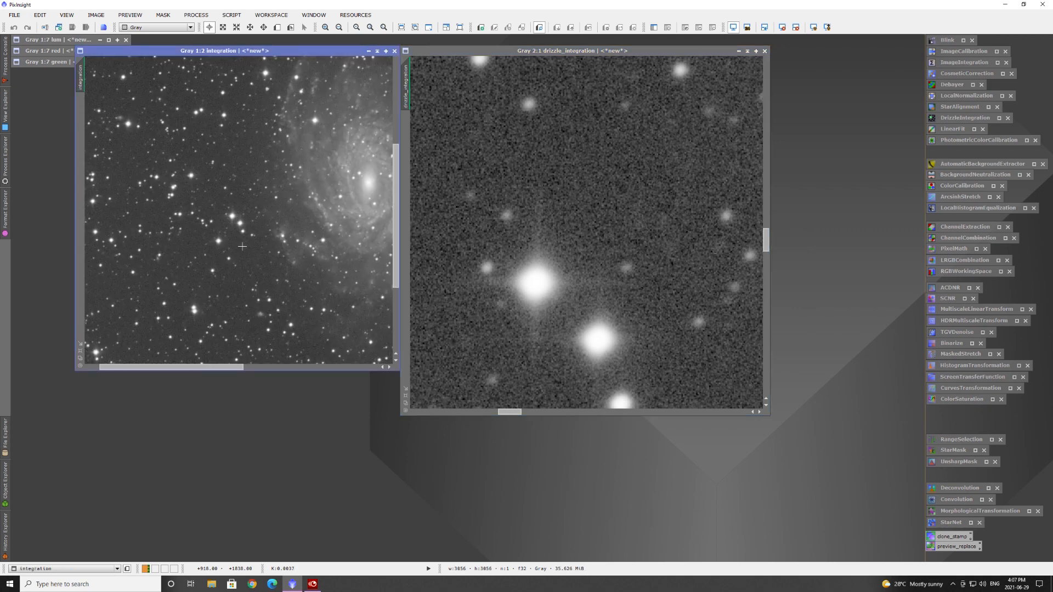
pyautogui.scroll(-2, 252, 245)
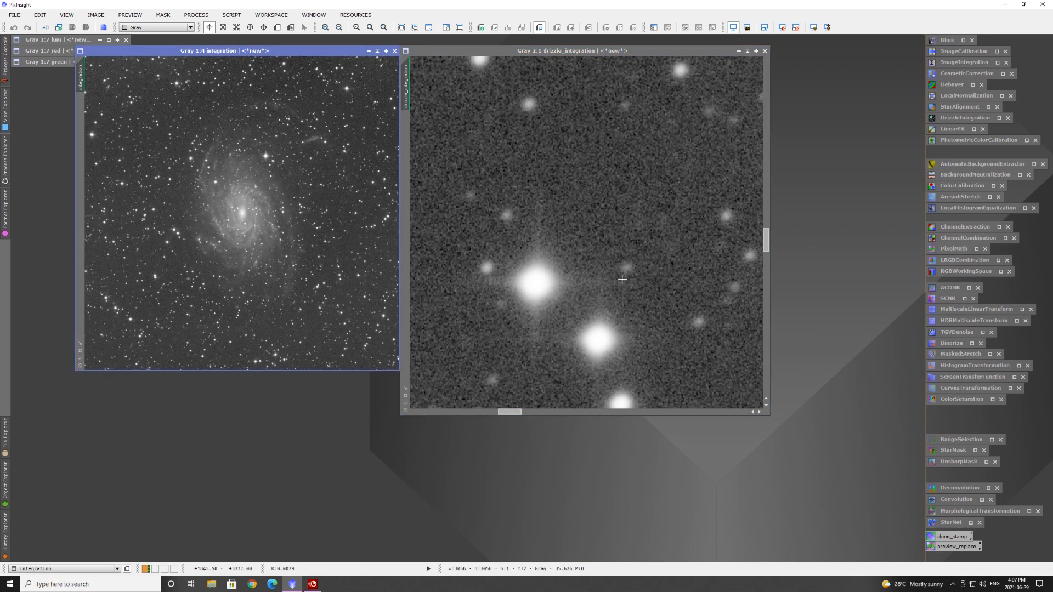
pyautogui.scroll(-7, 622, 279)
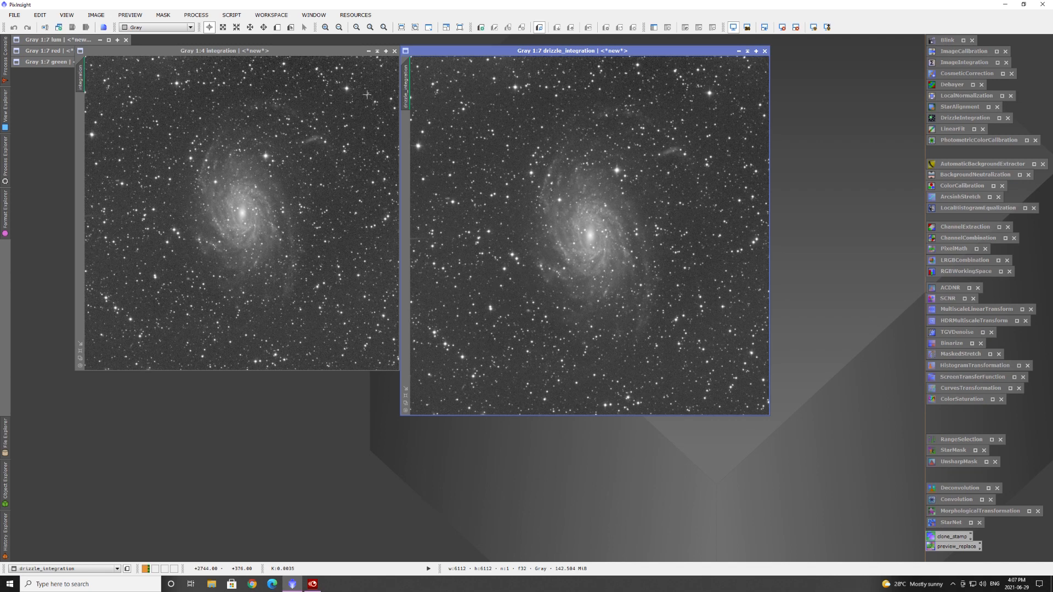
# Close the undrizzled Blue integration image
pyautogui.click(209, 52)
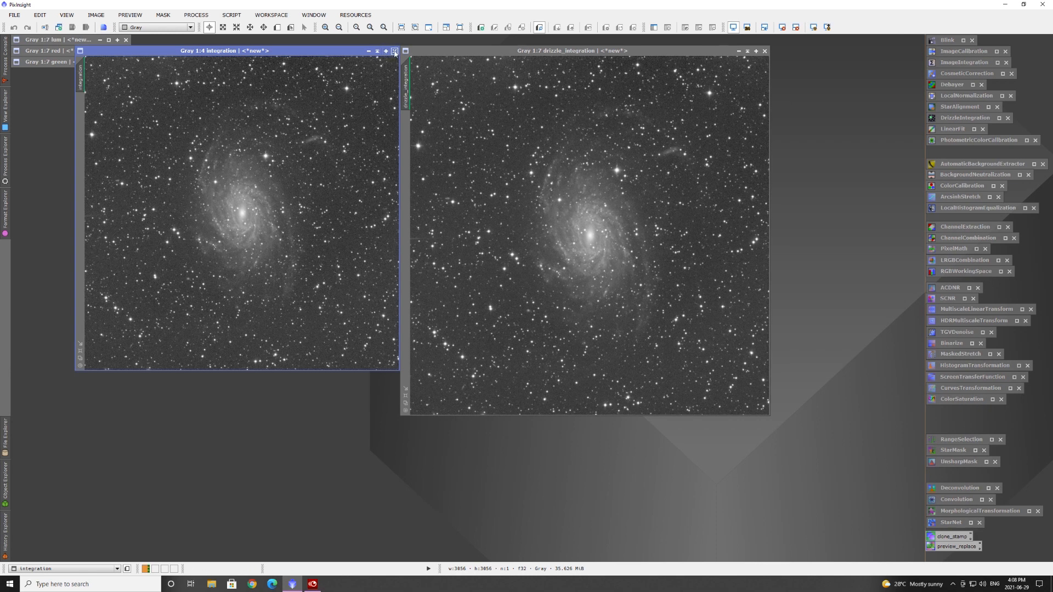
pyautogui.click(395, 53)
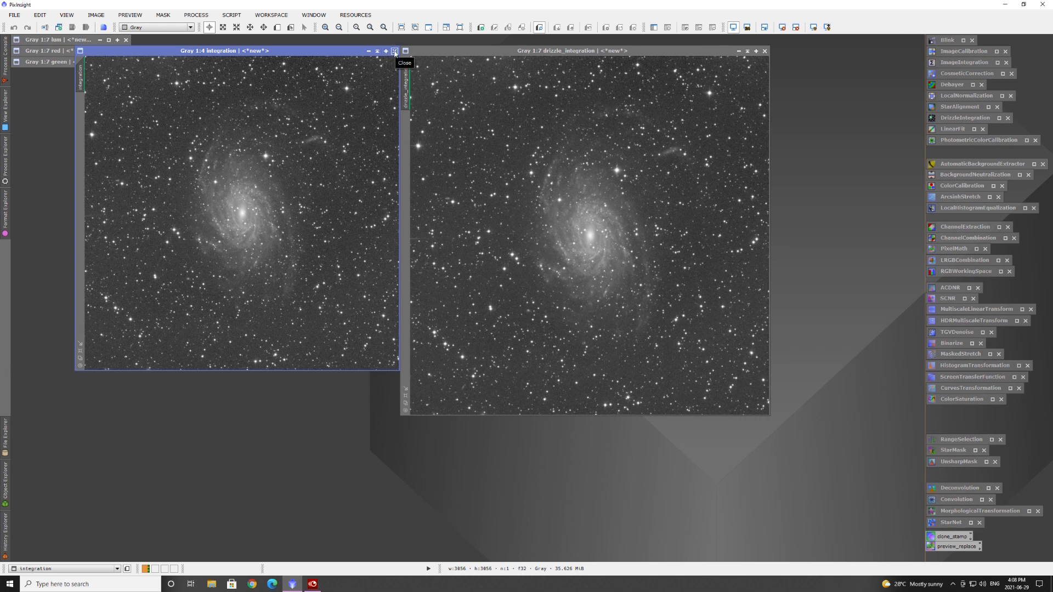
# Set the drizzled Blue image's identifier to "blue" and park it minimized below the green image
pyautogui.rightClick(407, 97)
pyautogui.click(469, 127)
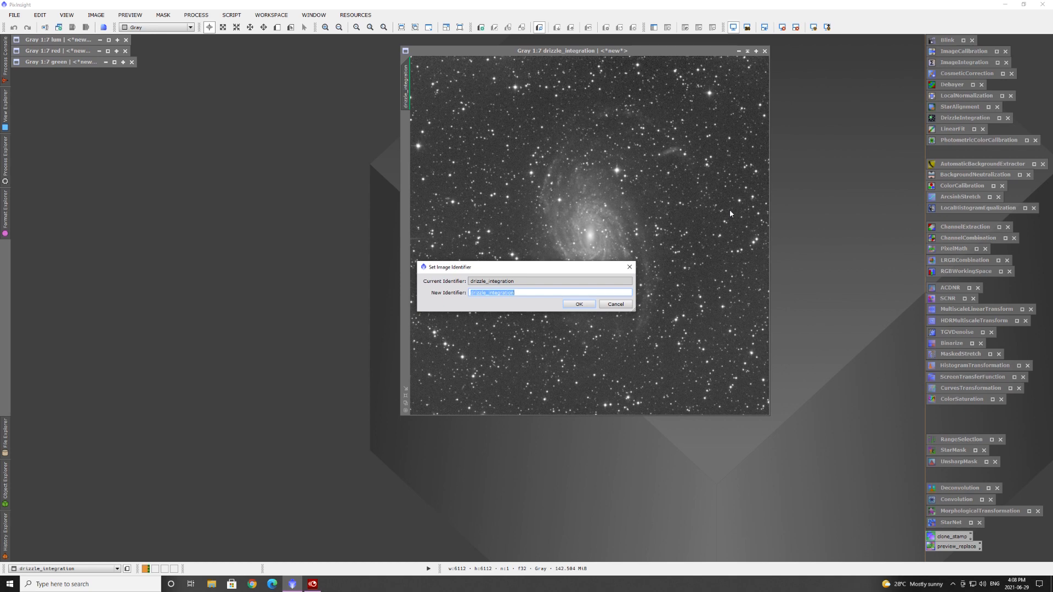
pyautogui.write('blue')
pyautogui.click(579, 307)
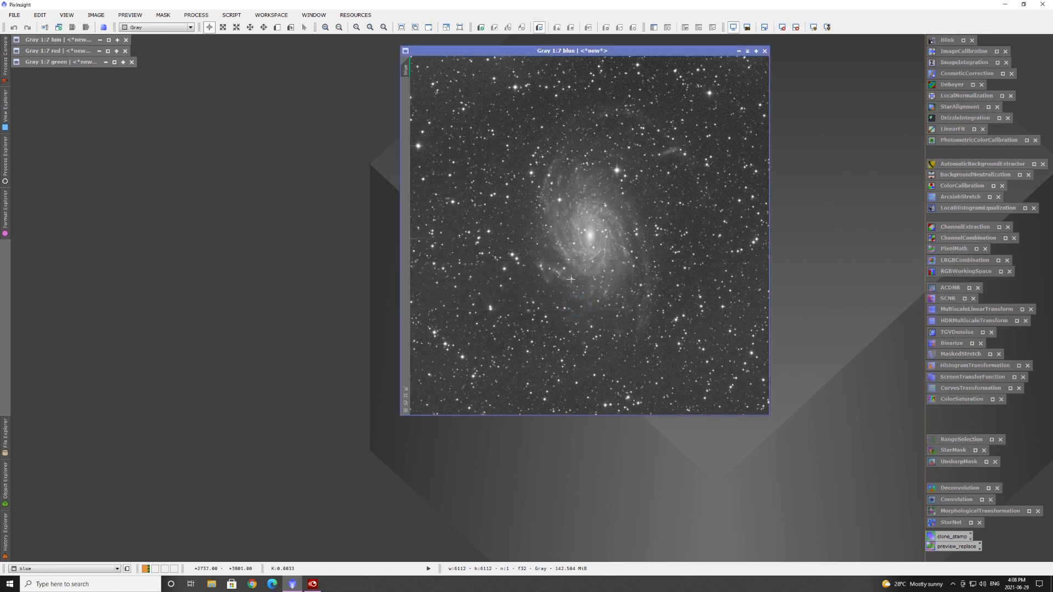
pyautogui.click(747, 51)
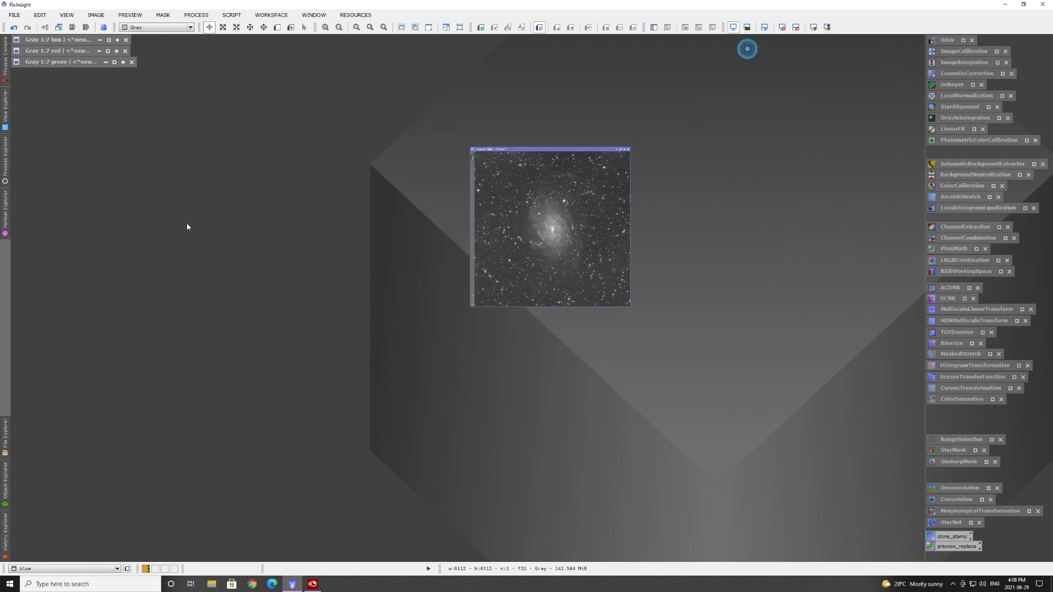
pyautogui.moveTo(562, 230); pyautogui.dragTo(51, 75)
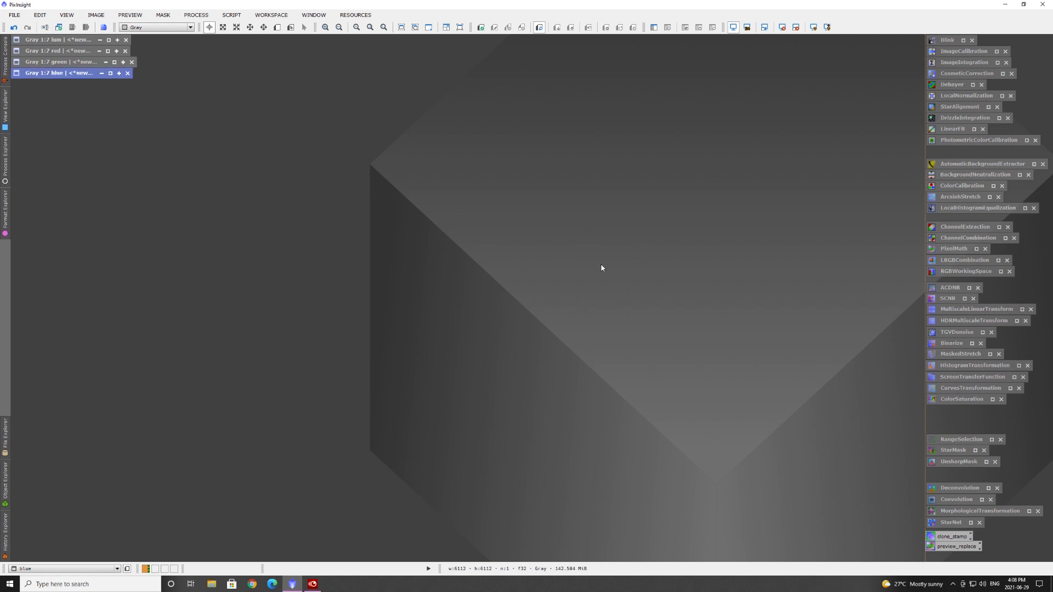
# Restore the lum image and choose the NGC6744 CHI-1 LRGB folder under One Click Observations as its save location
pyautogui.doubleClick(72, 40)
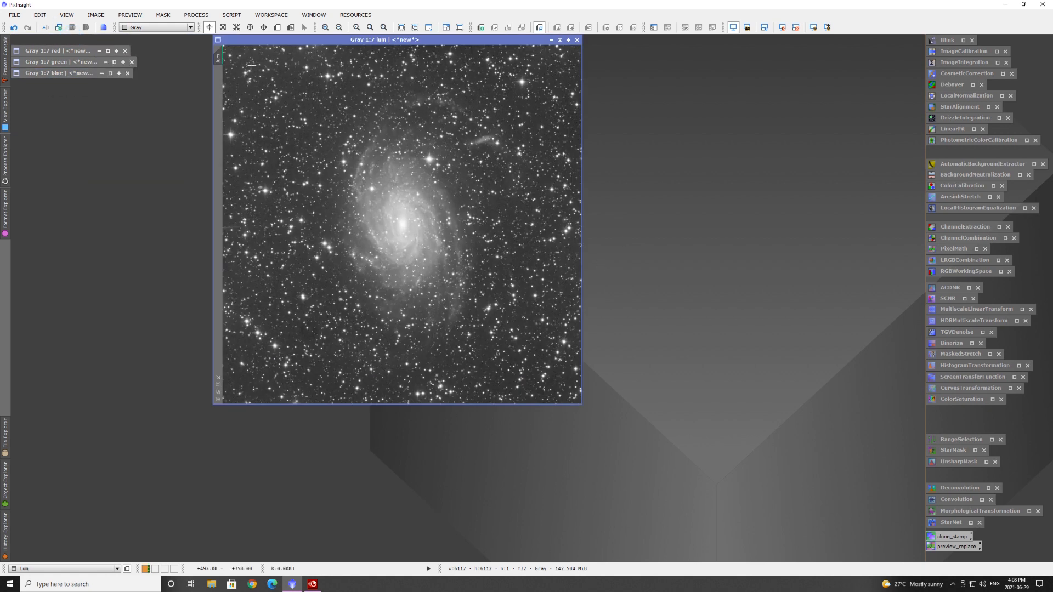
pyautogui.click(14, 15)
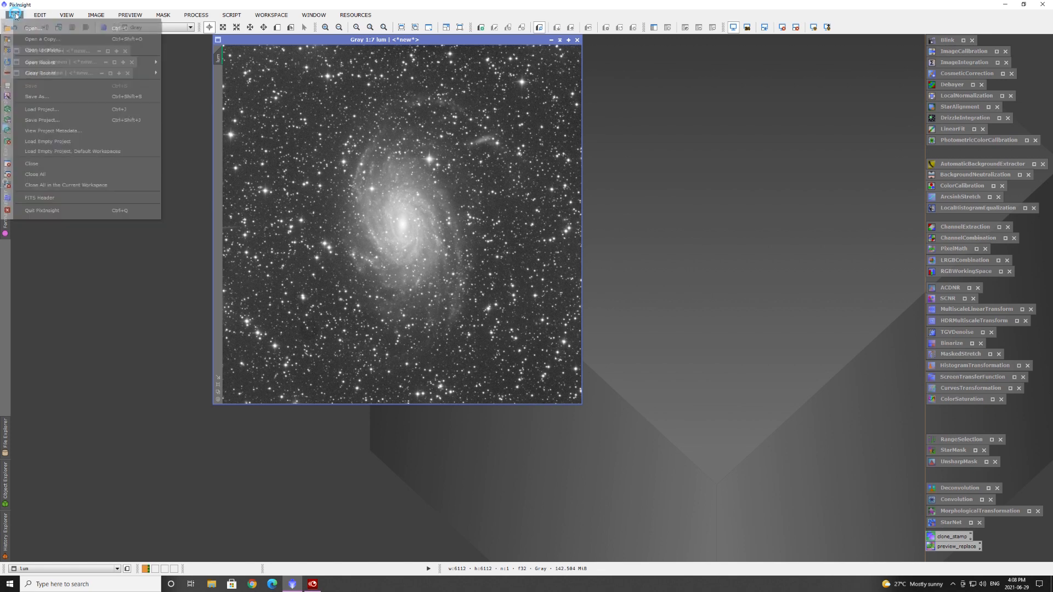
pyautogui.click(51, 96)
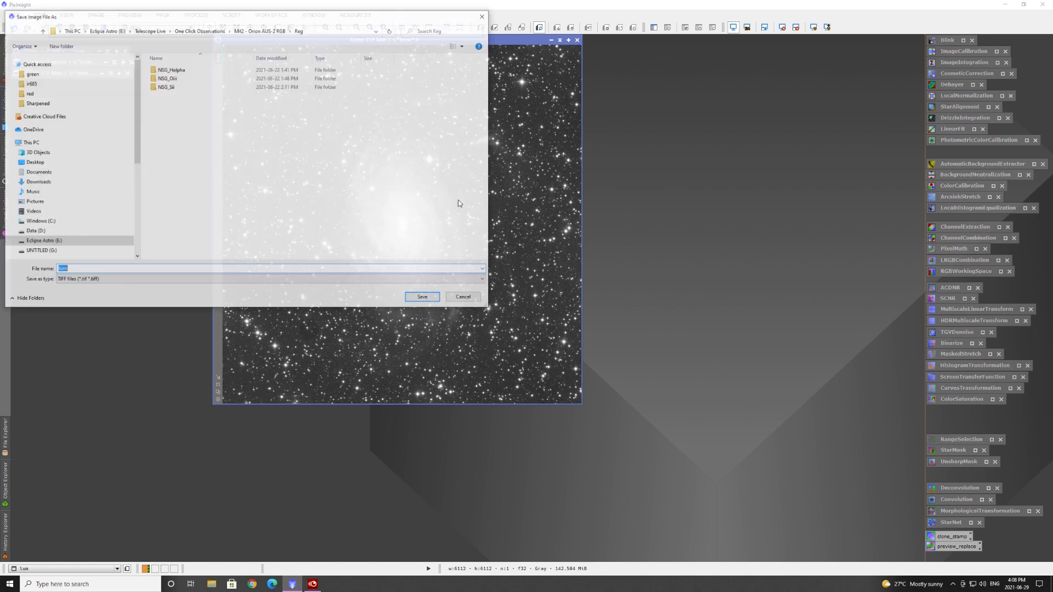
pyautogui.click(204, 31)
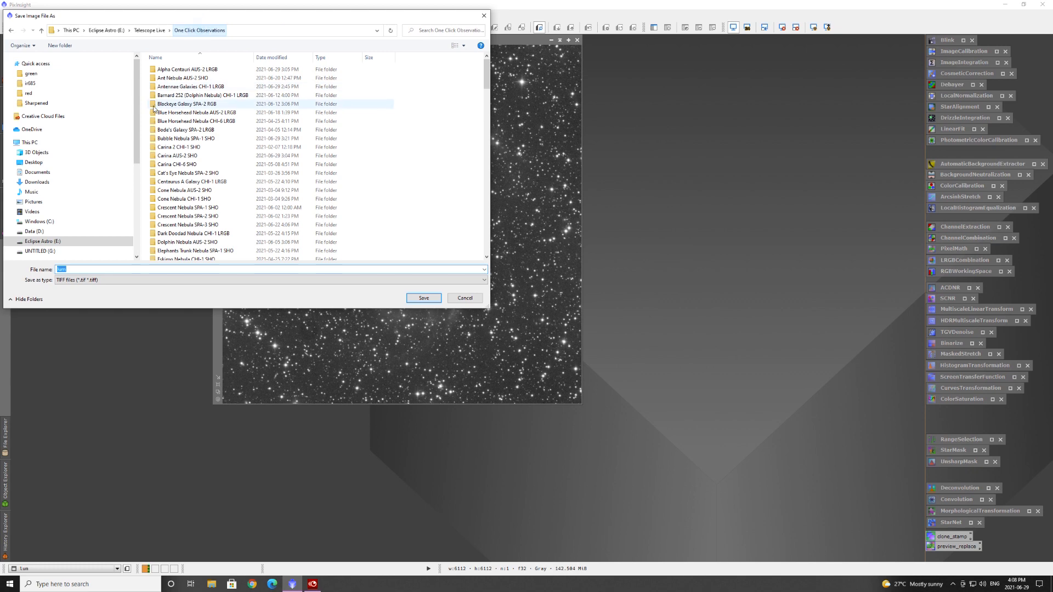
pyautogui.scroll(-5, 230, 187)
pyautogui.scroll(-20, 218, 212)
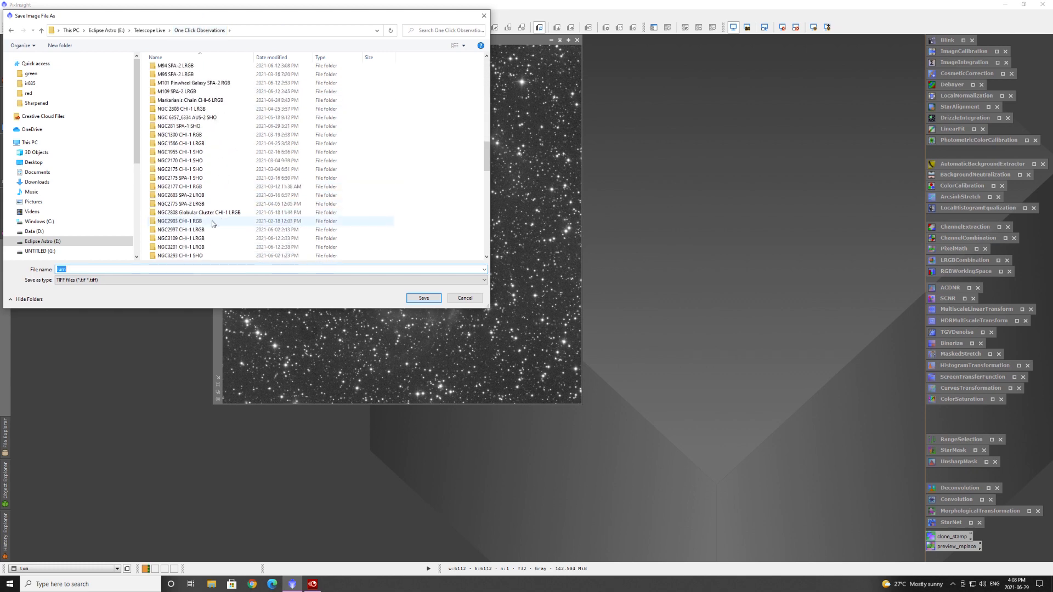
pyautogui.click(181, 256)
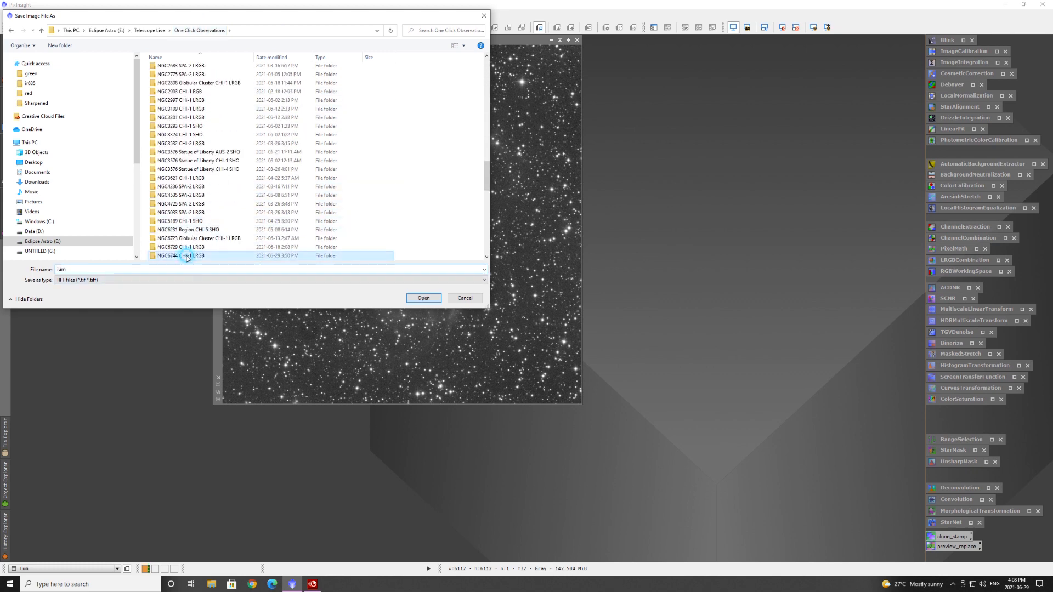
pyautogui.click(422, 299)
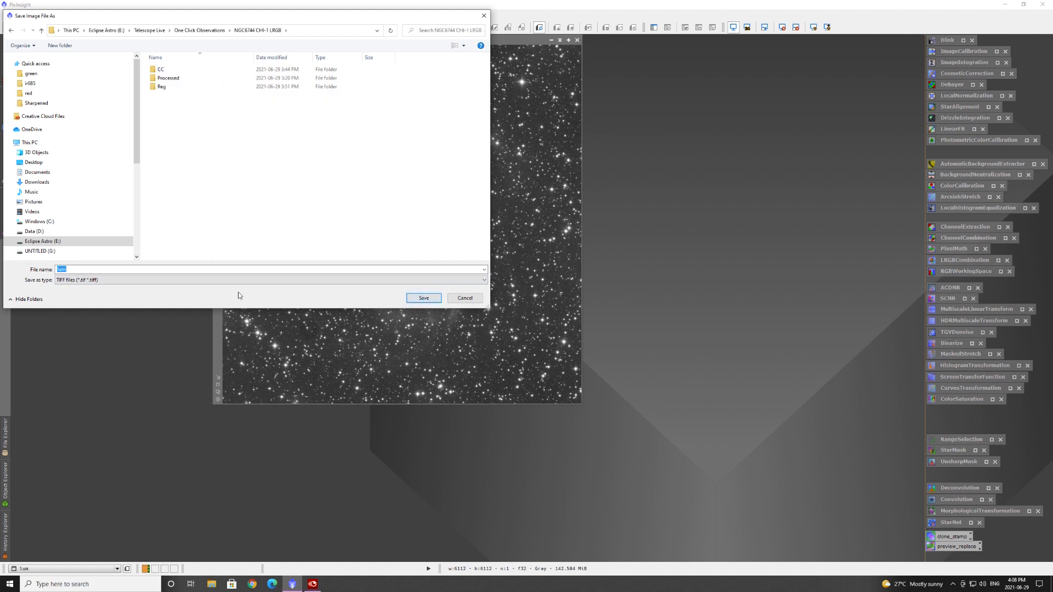
# Save the lum image as an XISF file named "lum" with 32-bit floating point samples
pyautogui.click(104, 280)
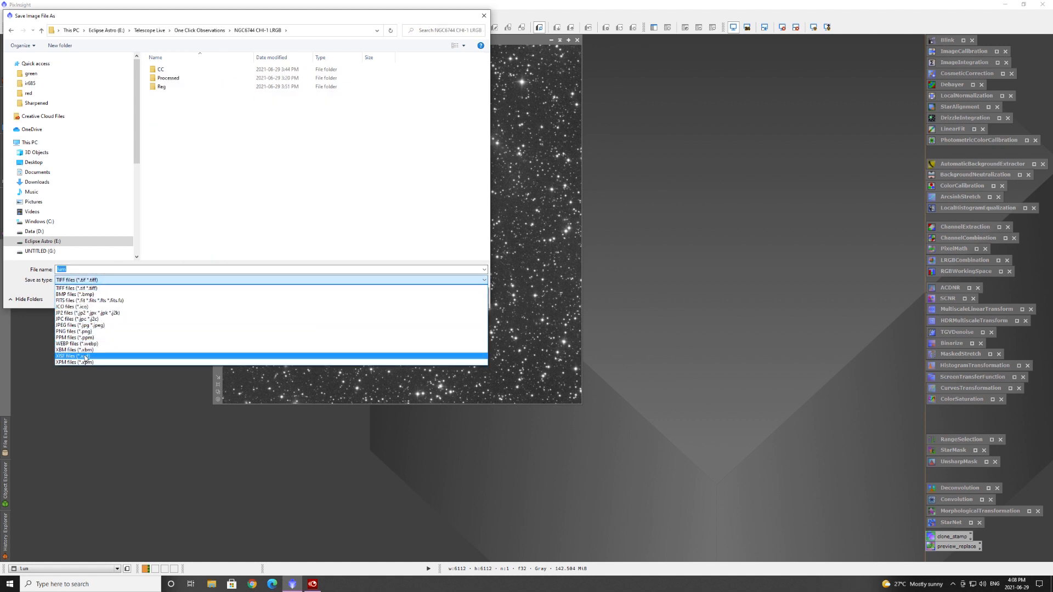
pyautogui.click(61, 357)
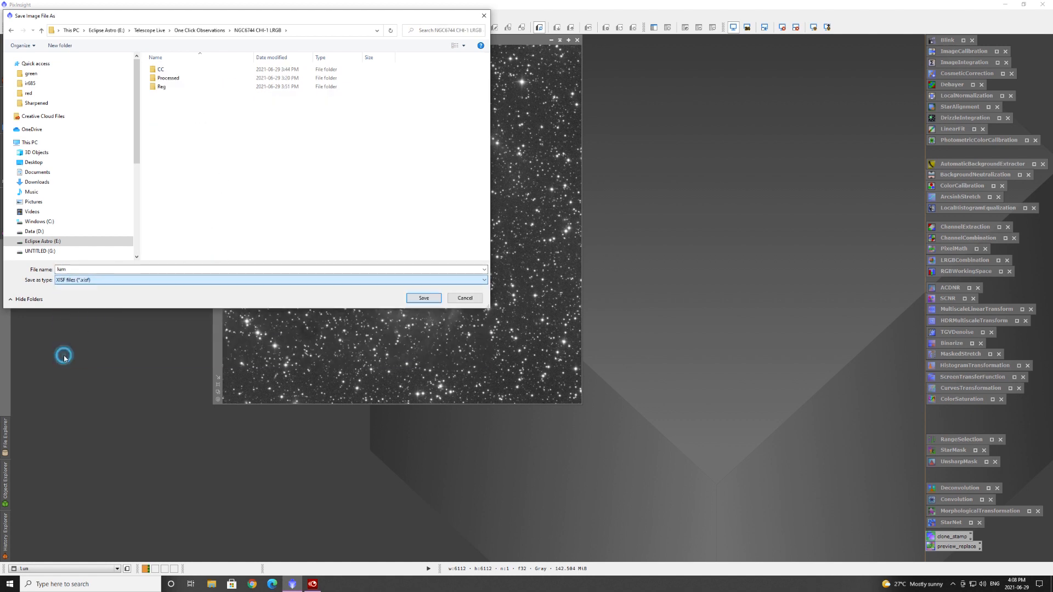
pyautogui.click(423, 298)
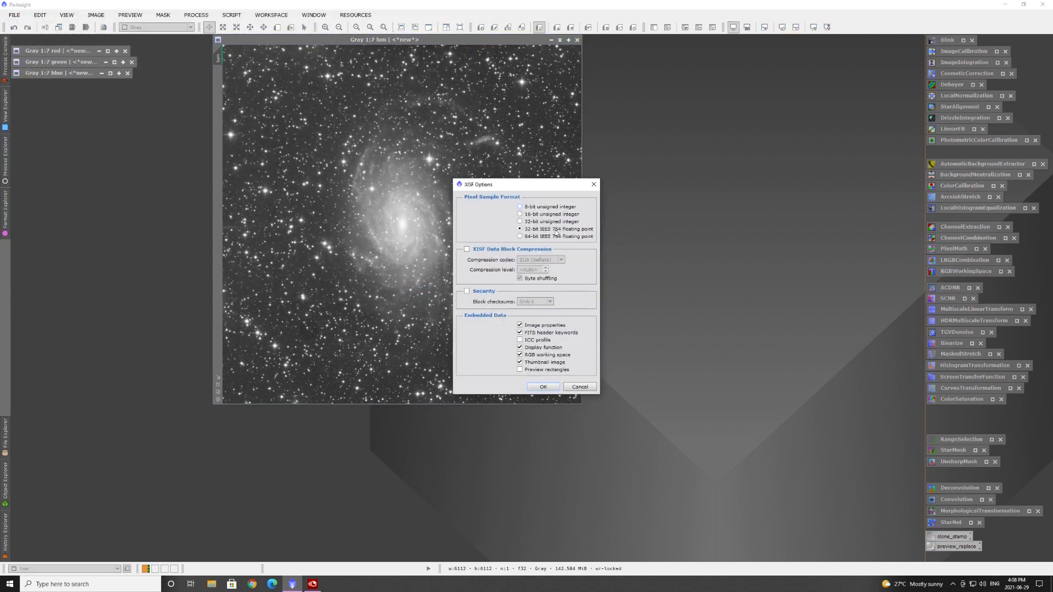
pyautogui.click(541, 387)
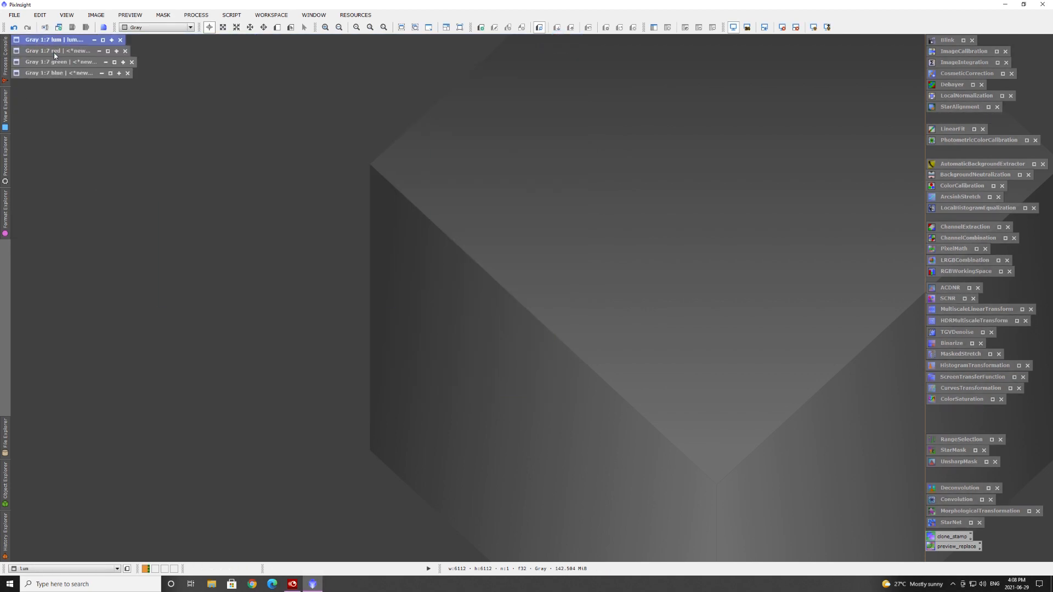
# Save the red image as XISF file "red" in the NGC6744 CHI-1 LRGB folder and minimize it
pyautogui.doubleClick(54, 52)
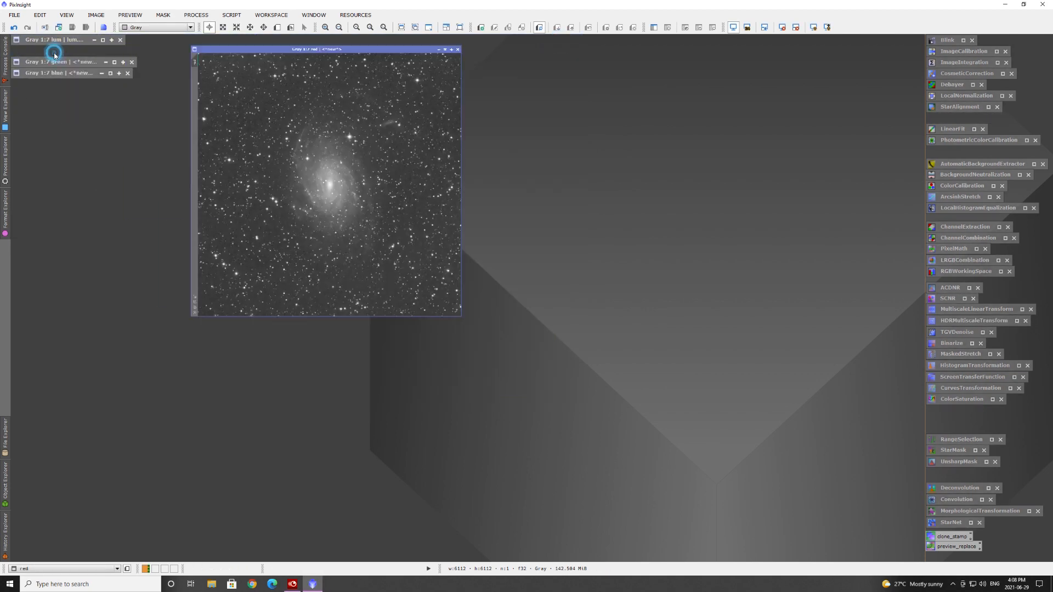
pyautogui.click(11, 18)
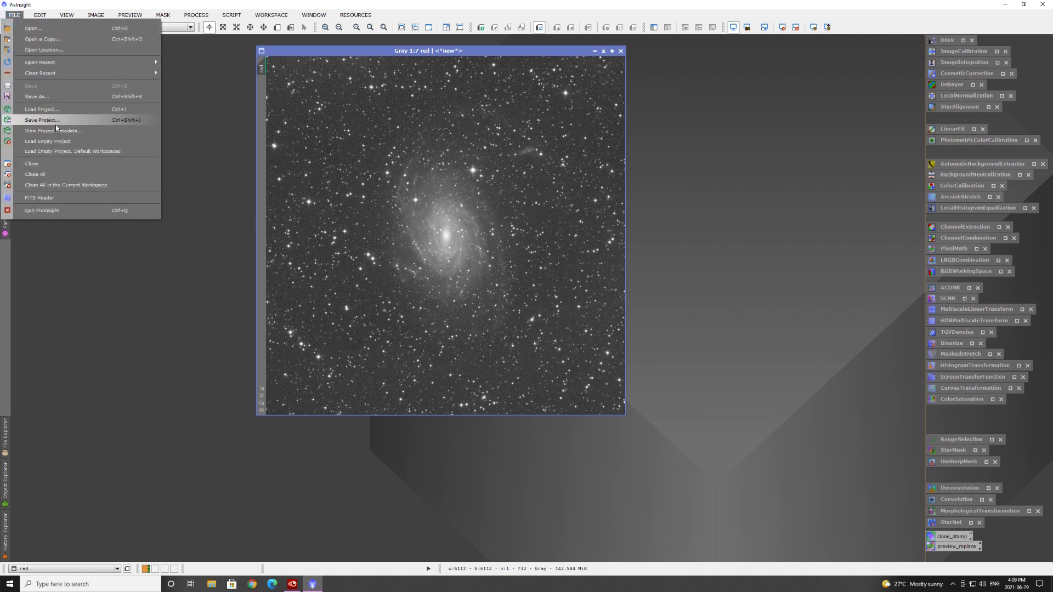
pyautogui.click(45, 97)
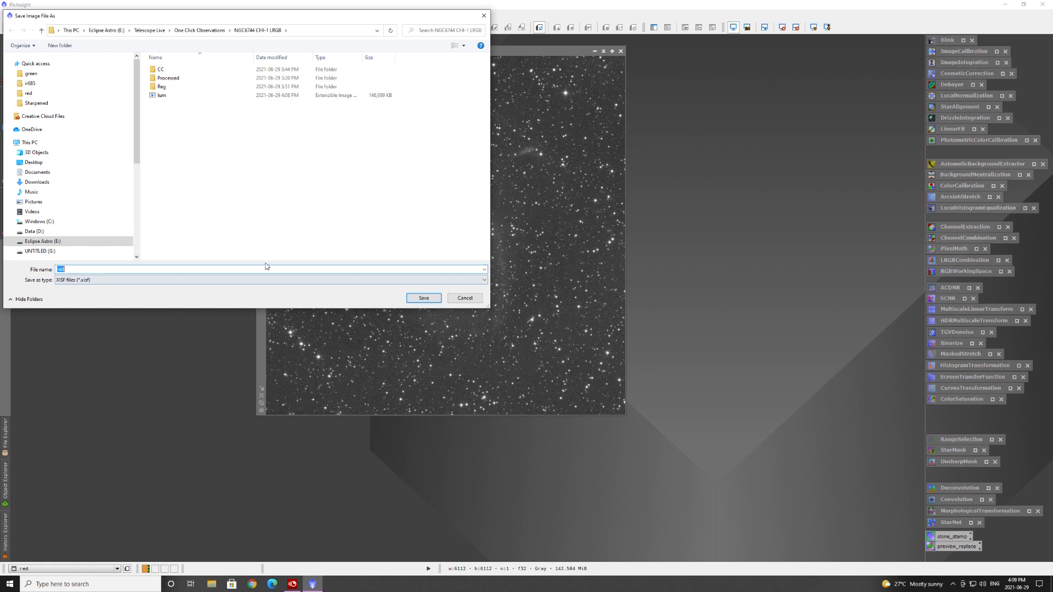
pyautogui.click(424, 298)
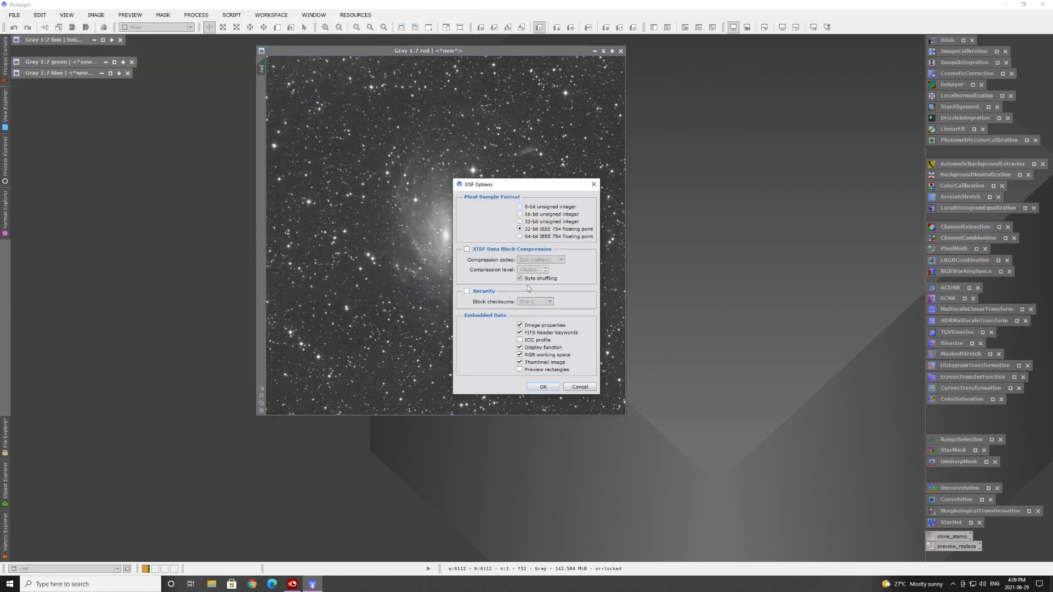
pyautogui.click(545, 386)
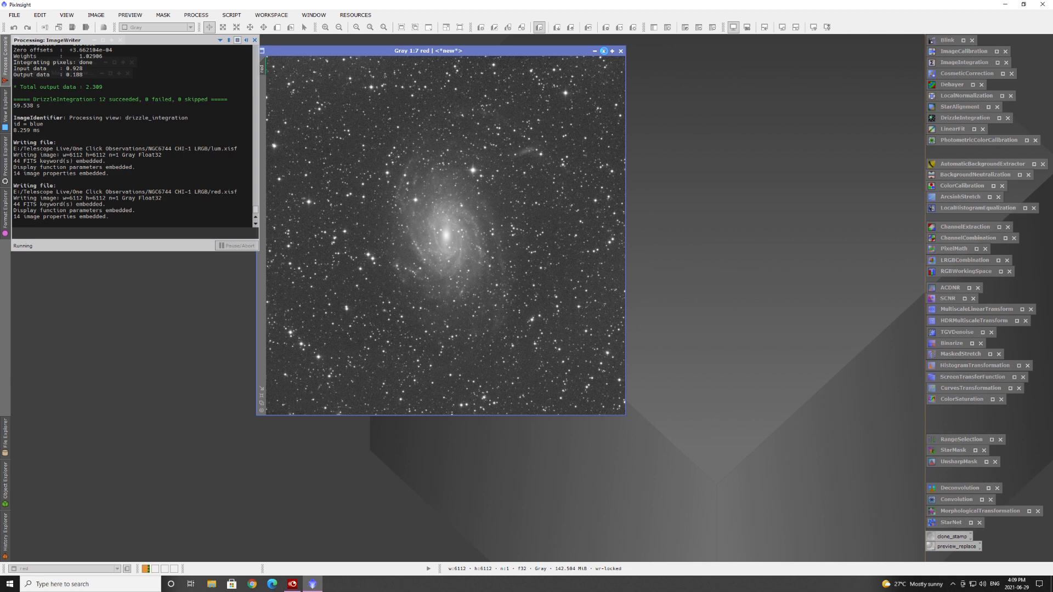
pyautogui.click(604, 50)
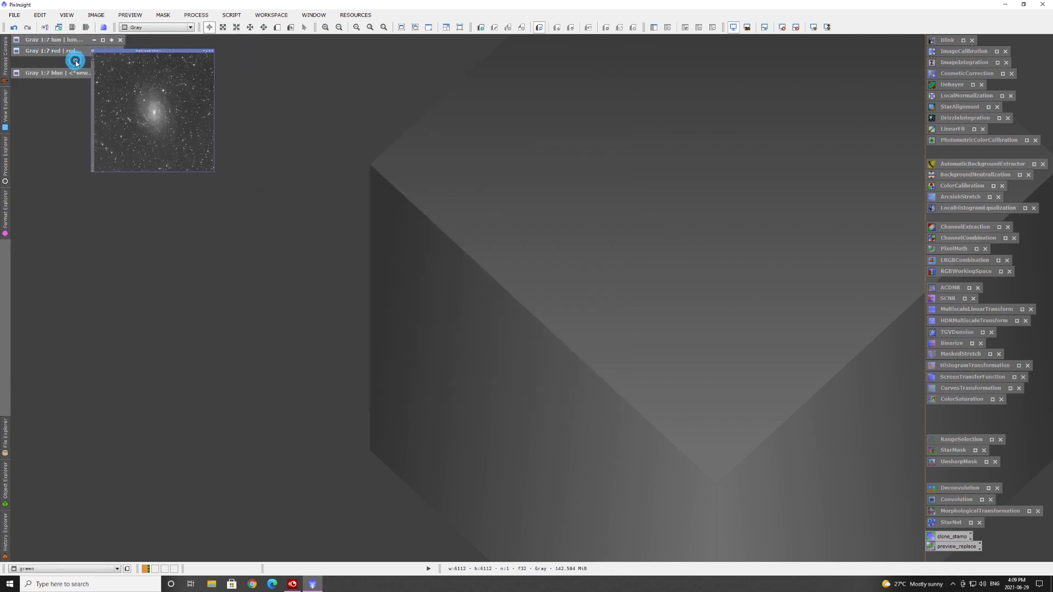
# Save the green image as XISF file "green" in the same folder and minimize it
pyautogui.click(14, 15)
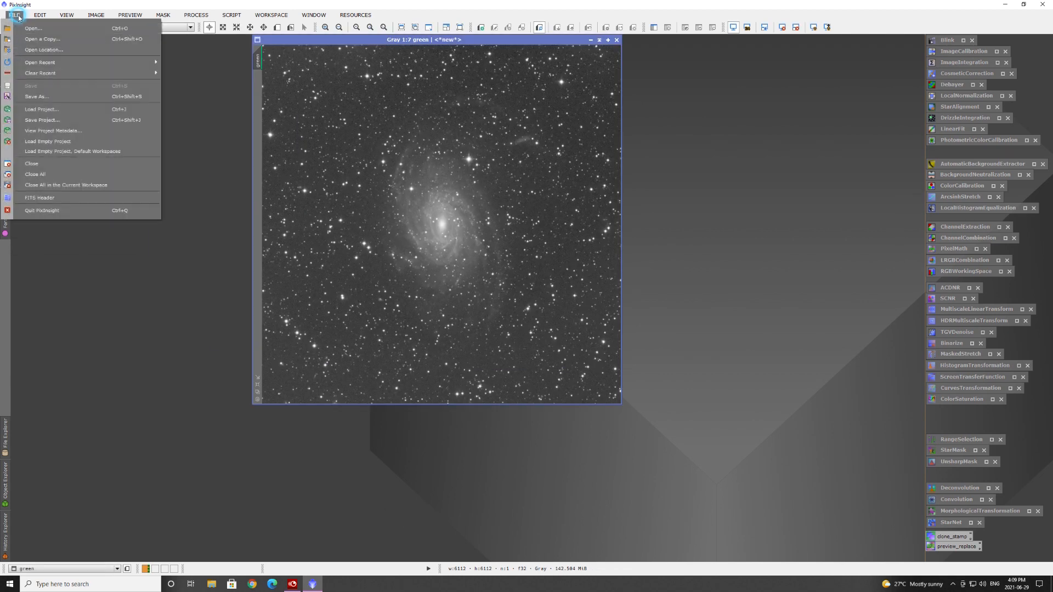
pyautogui.click(44, 97)
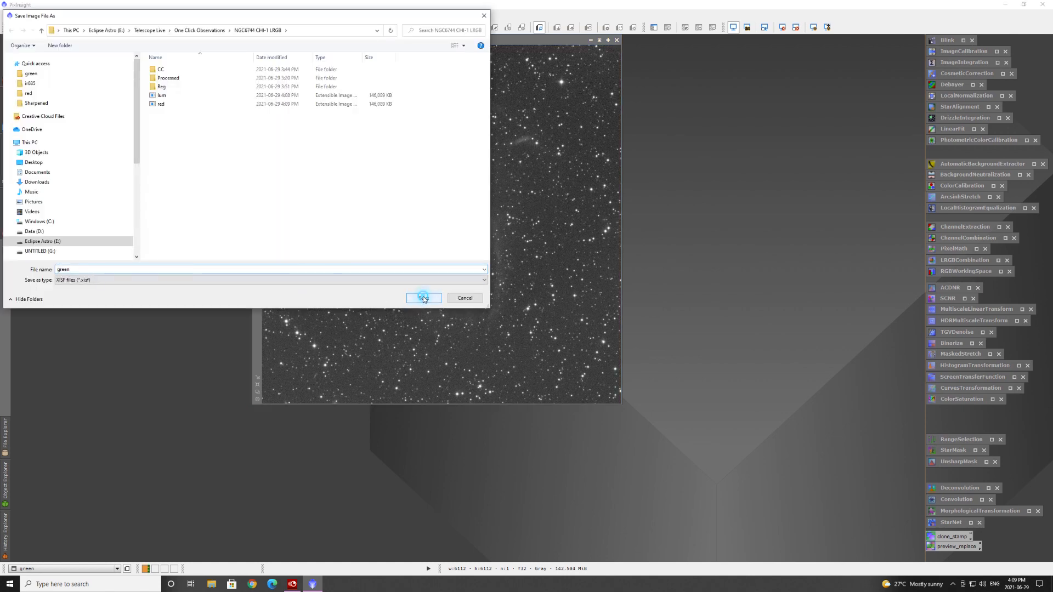
pyautogui.click(424, 299)
pyautogui.click(551, 390)
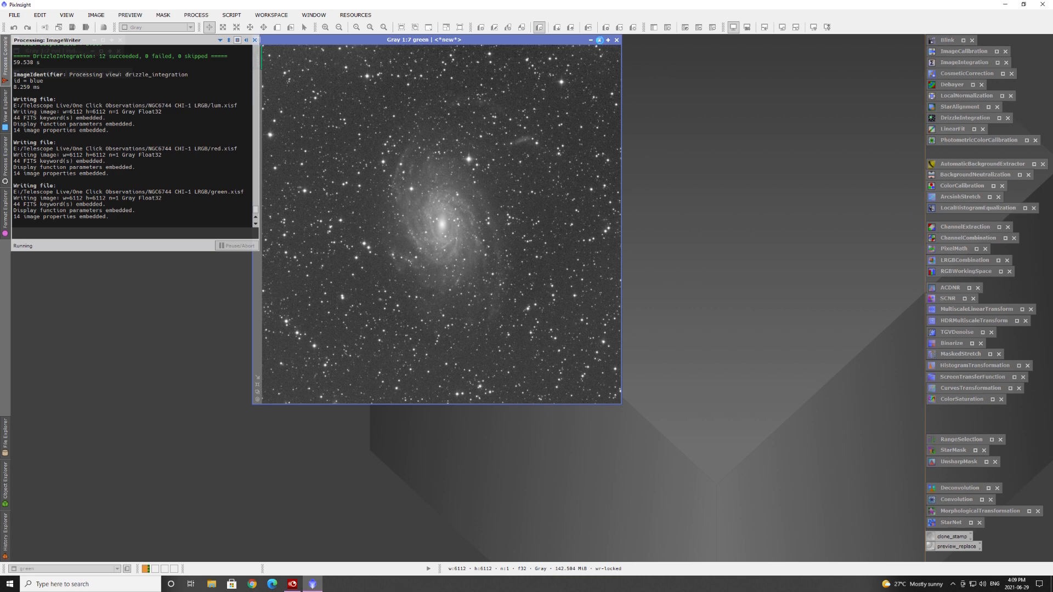
pyautogui.click(600, 40)
# Restore the blue image, save it as XISF file "blue" in the same folder, and minimize it
pyautogui.click(68, 74)
pyautogui.doubleClick(68, 74)
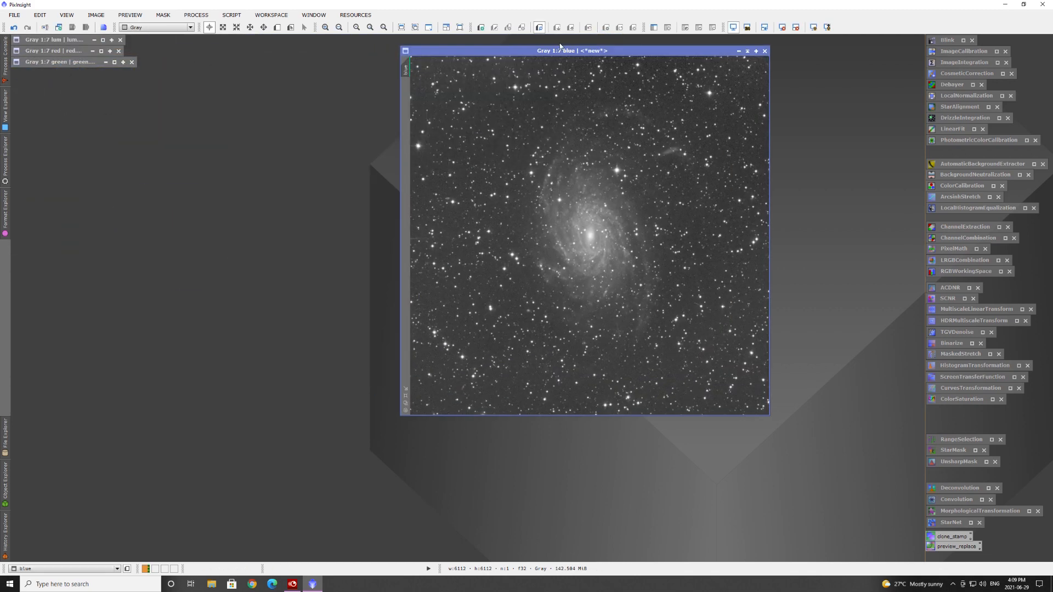
pyautogui.moveTo(551, 50); pyautogui.dragTo(469, 39)
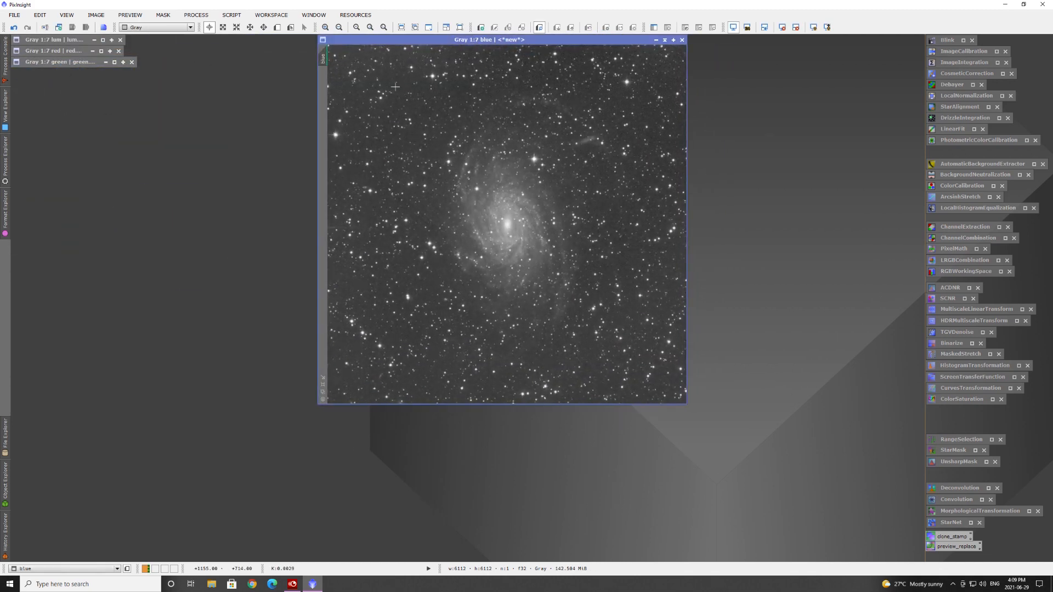
pyautogui.click(15, 15)
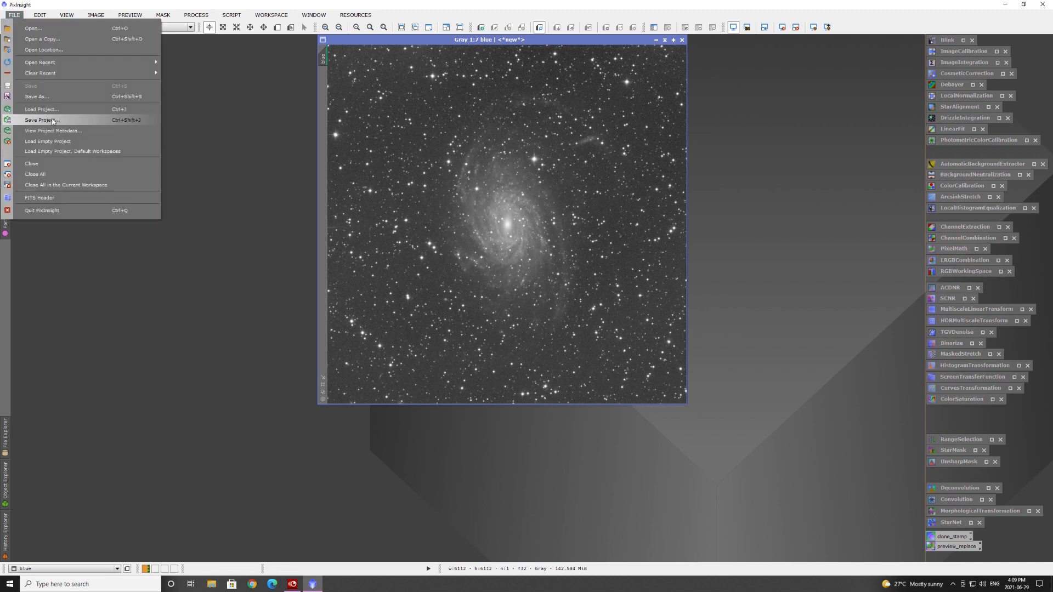
pyautogui.click(37, 98)
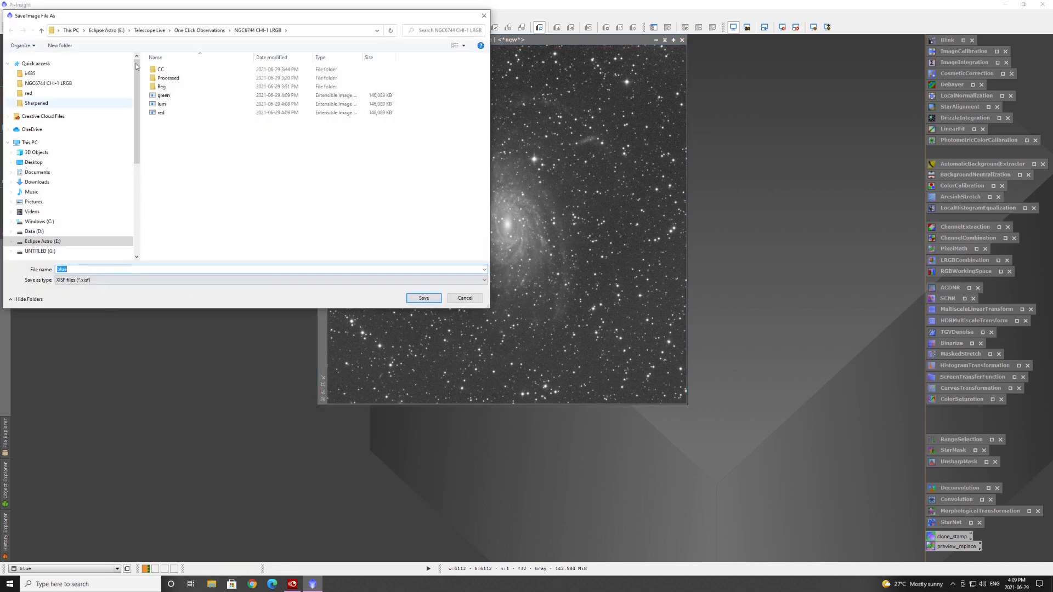
pyautogui.click(424, 298)
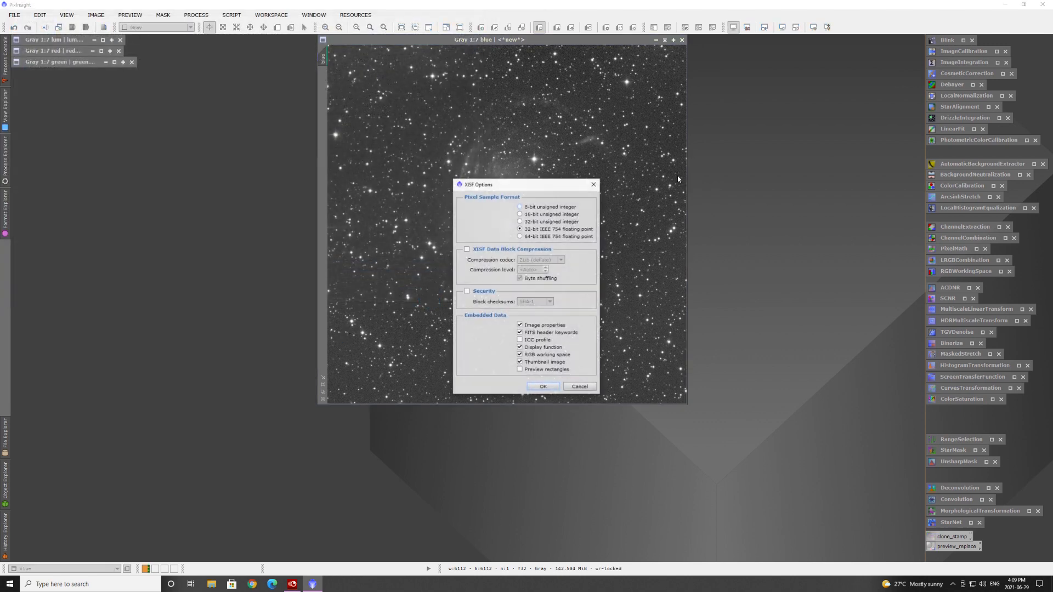
pyautogui.click(544, 387)
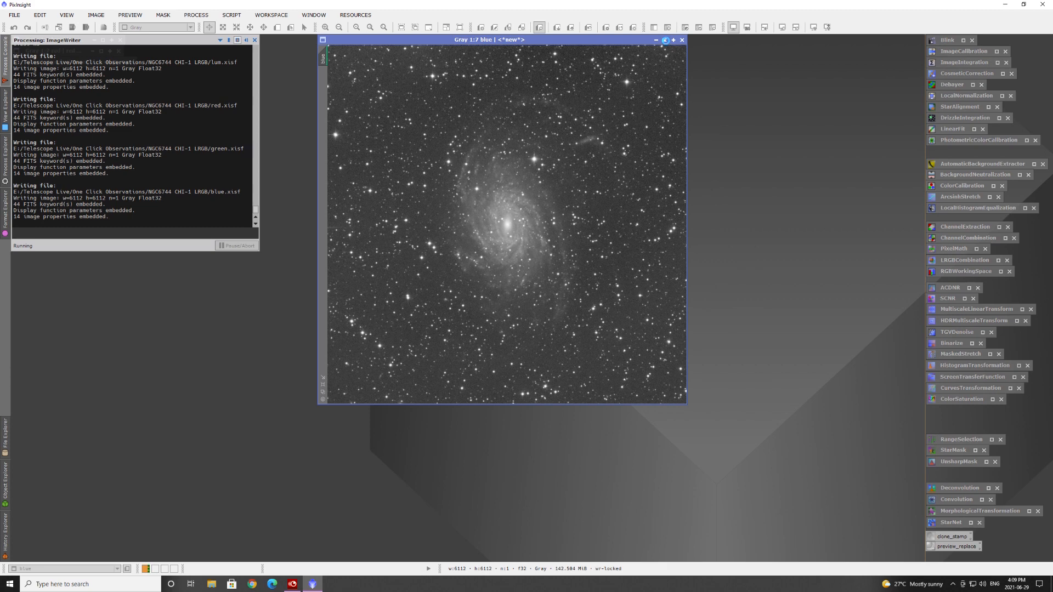
pyautogui.click(665, 39)
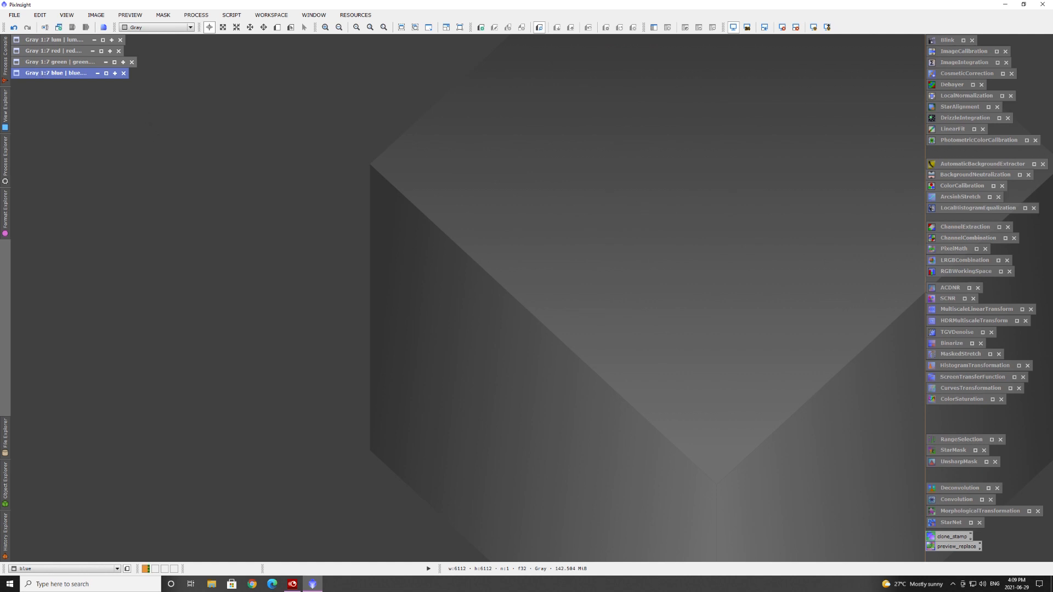
# Load the saved blue, green, lum and red XISF files from the NGC6744 CHI-1 LRGB folder into ImageIntegration
pyautogui.doubleClick(961, 63)
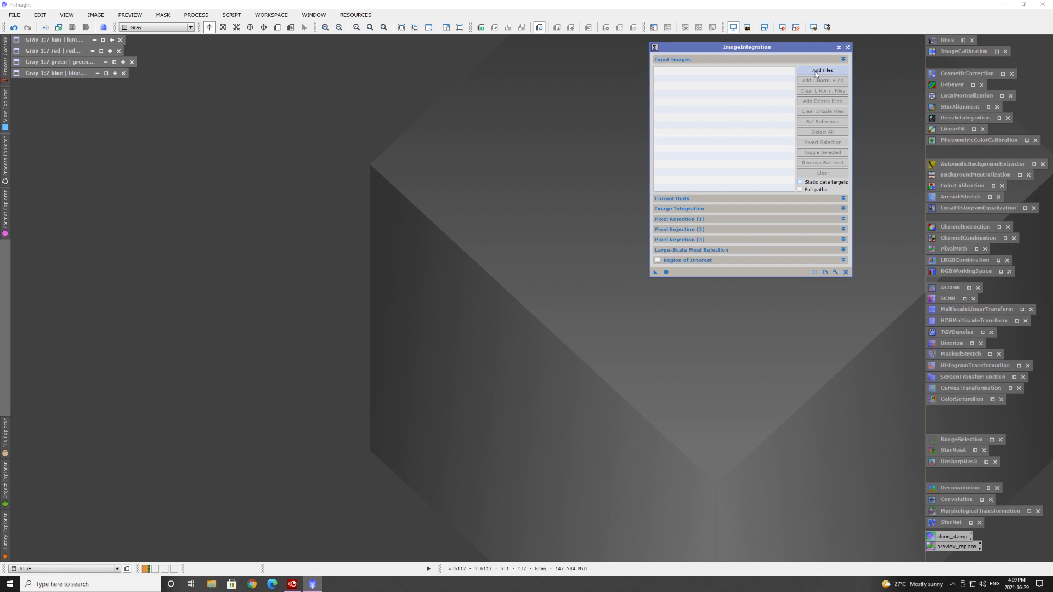
pyautogui.click(815, 71)
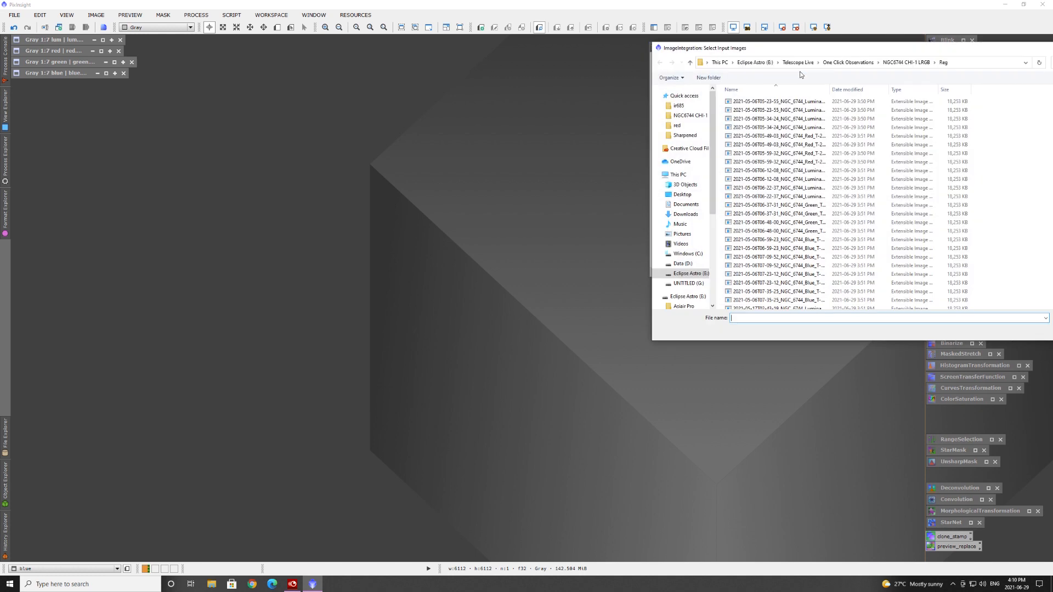
pyautogui.click(831, 63)
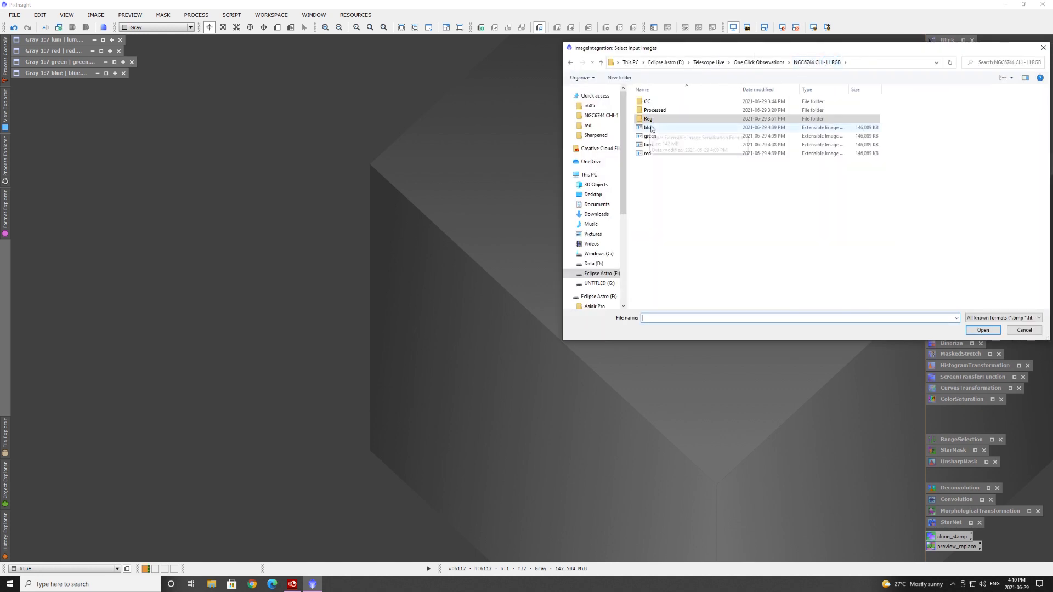
pyautogui.click(667, 129)
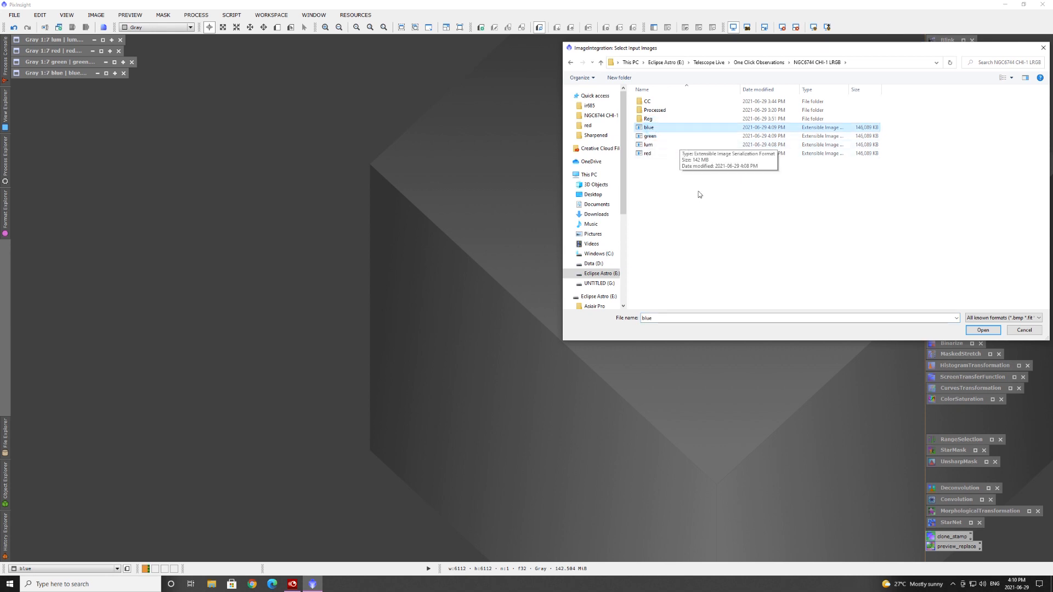
pyautogui.keyDown('shift'); pyautogui.click(646, 154); pyautogui.keyUp('shift')
pyautogui.click(983, 330)
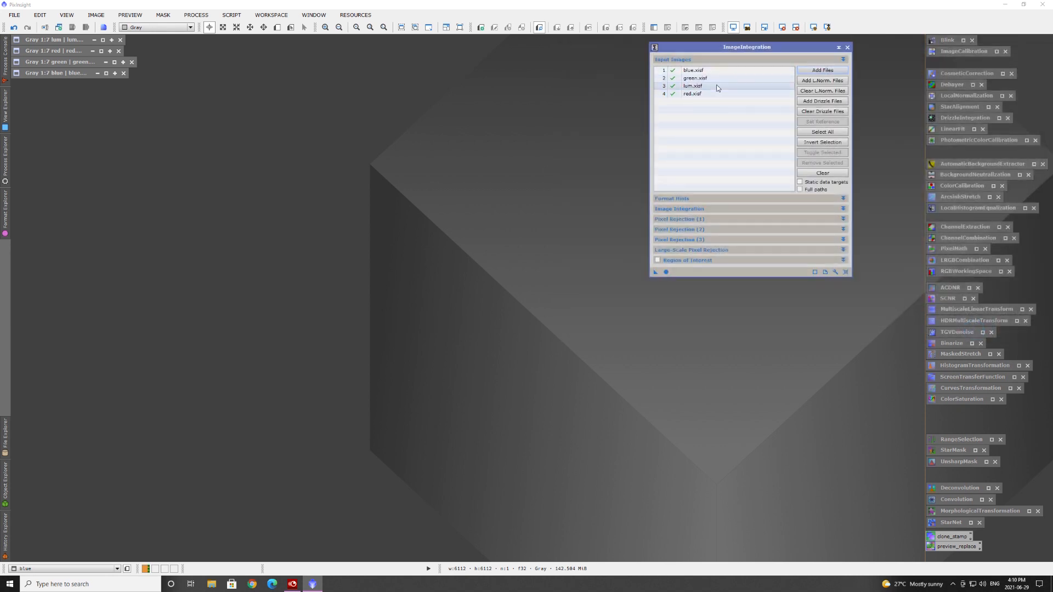
# Set ImageIntegration's pixel rejection algorithm to No rejection
pyautogui.click(720, 221)
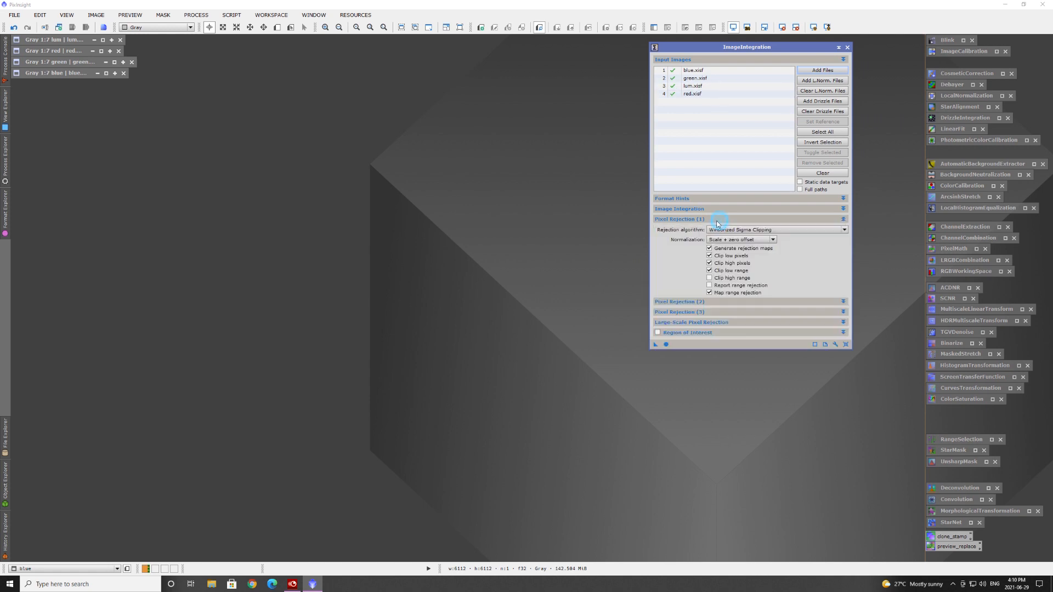
pyautogui.click(735, 230)
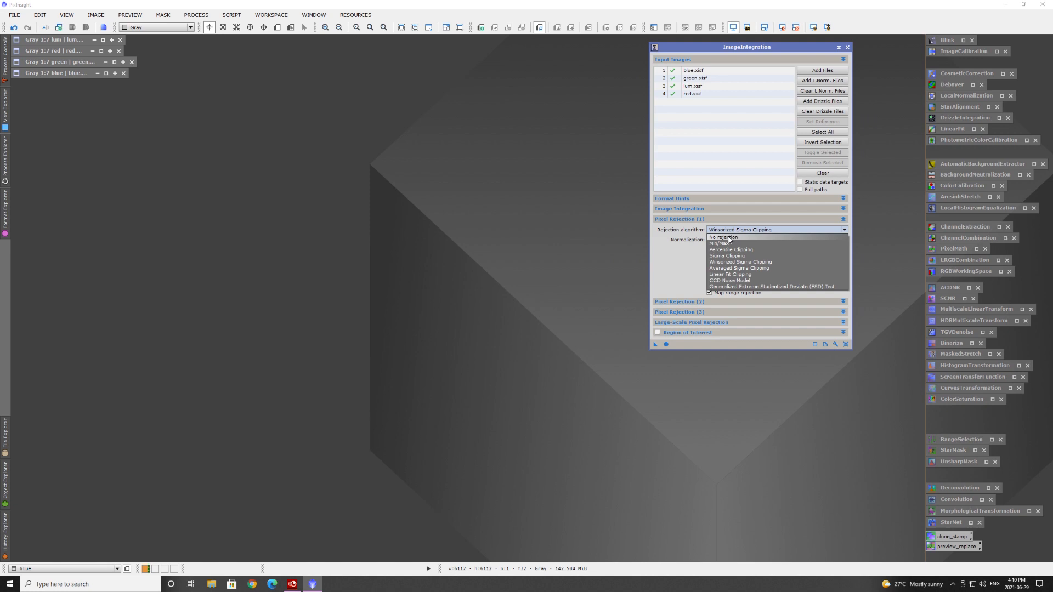
pyautogui.click(729, 239)
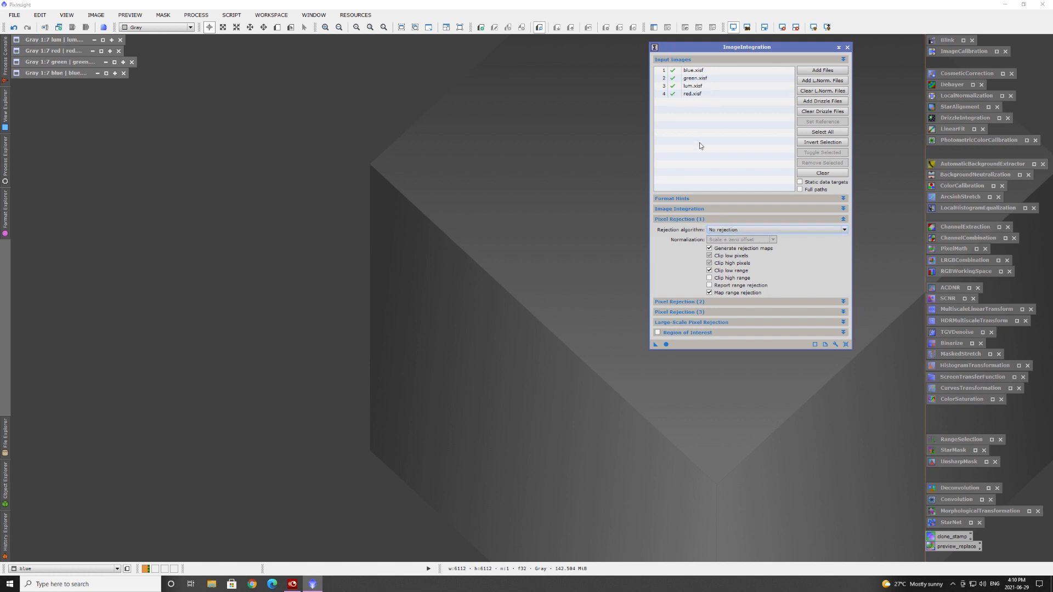
# Review the image integration settings and run ImageIntegration on the blue, green, lum and red masters
pyautogui.click(724, 219)
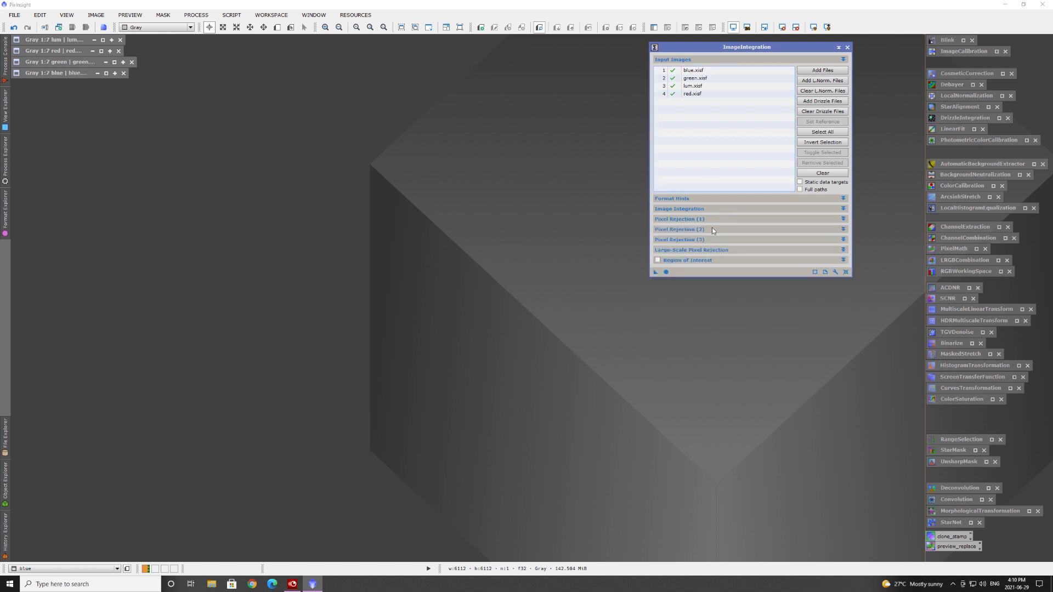
pyautogui.click(689, 210)
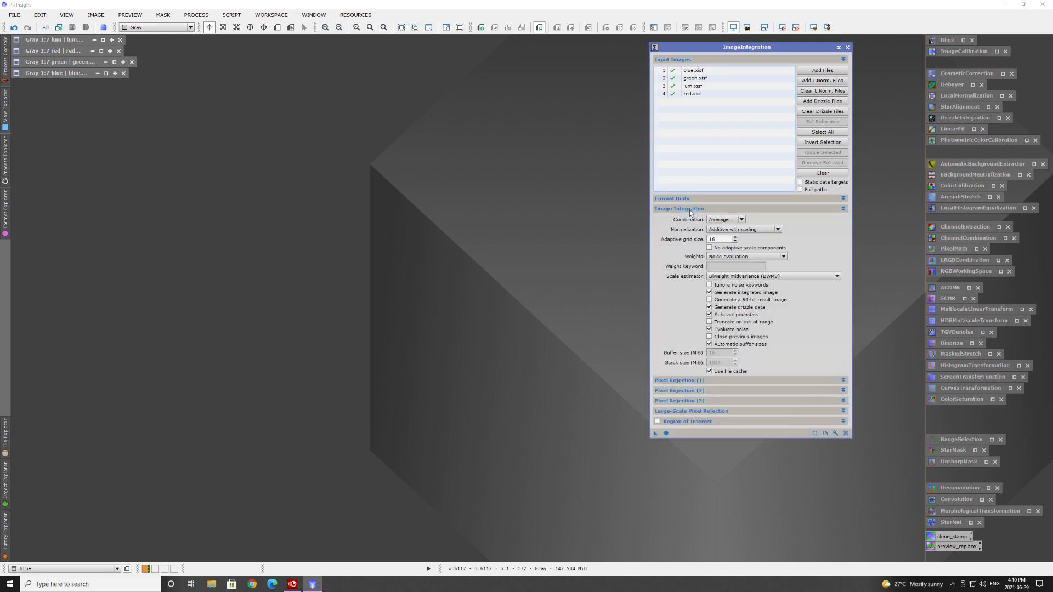
pyautogui.click(692, 211)
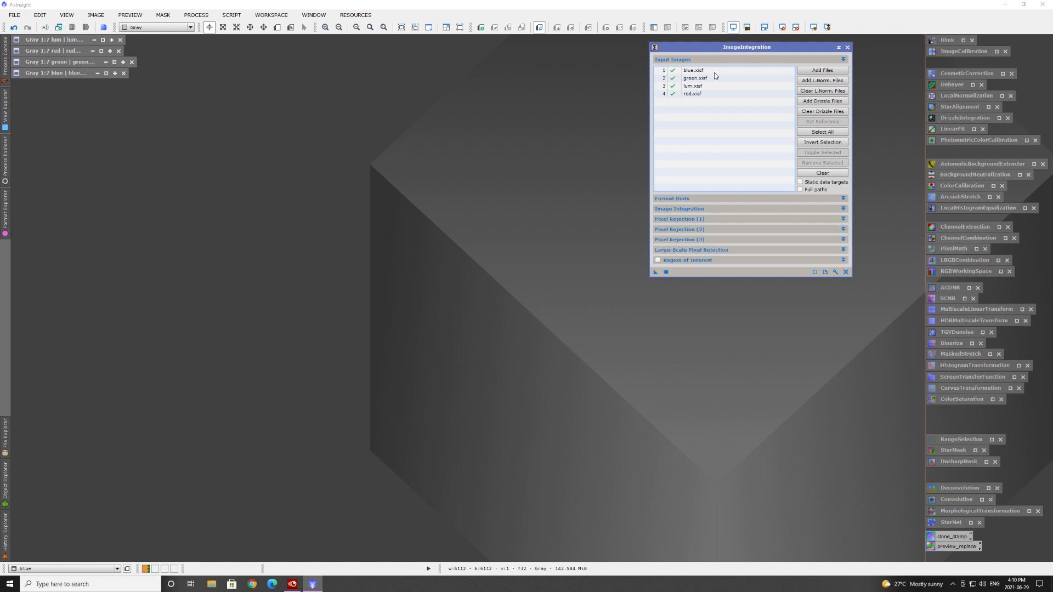
pyautogui.click(697, 211)
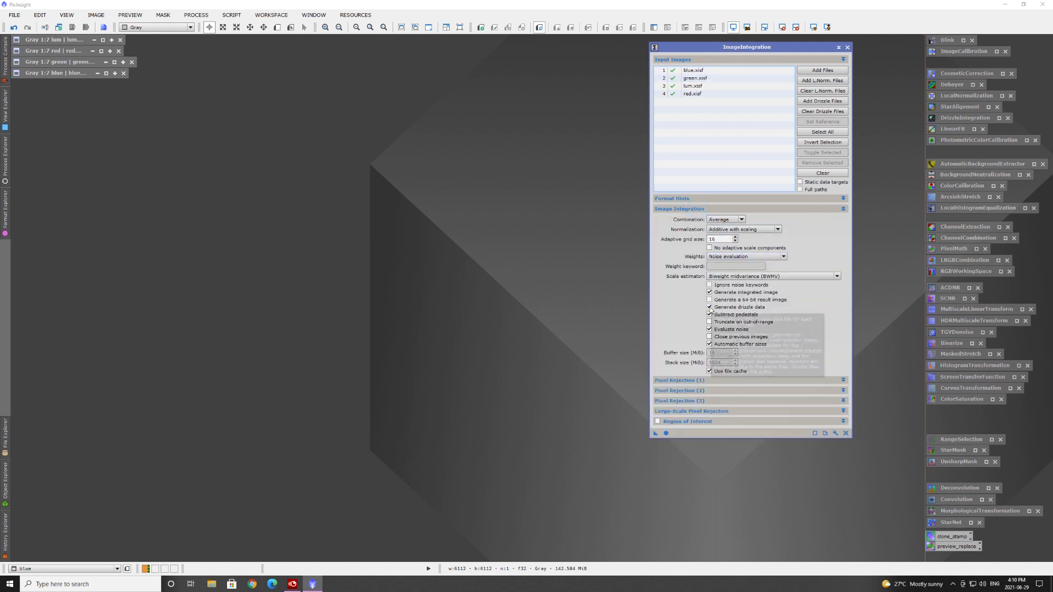
pyautogui.click(703, 207)
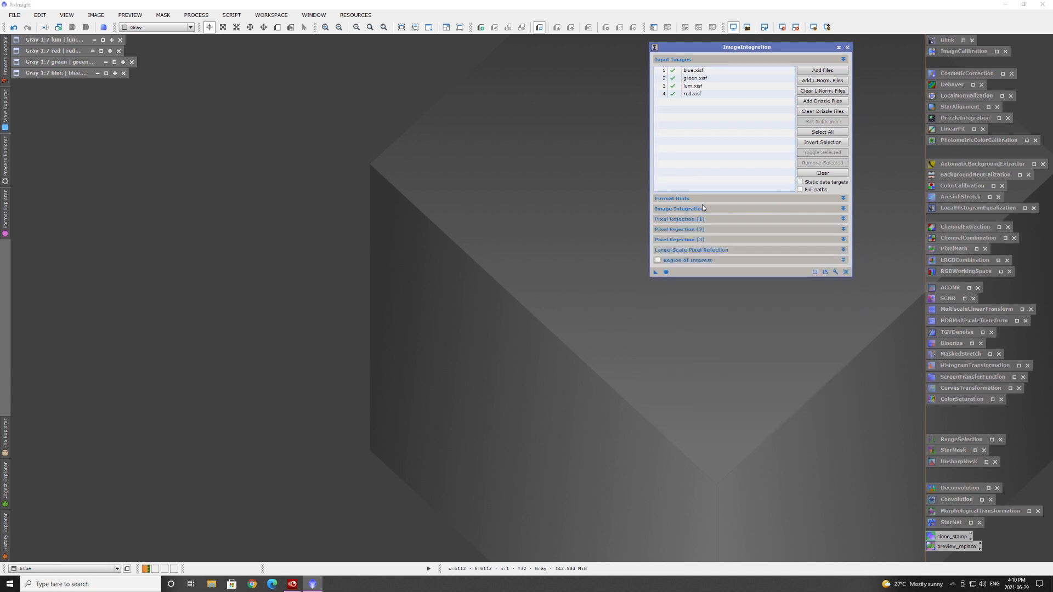
pyautogui.click(666, 272)
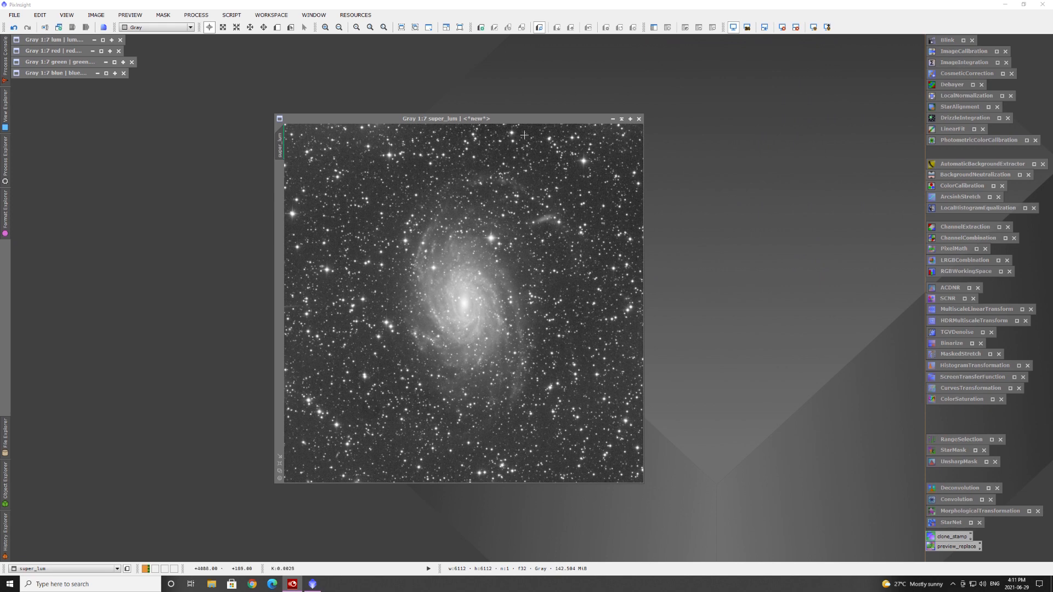
# Restore the lum image and arrange it side by side with the super_lum image for comparison
pyautogui.moveTo(664, 87); pyautogui.dragTo(615, 42)
pyautogui.doubleClick(65, 42)
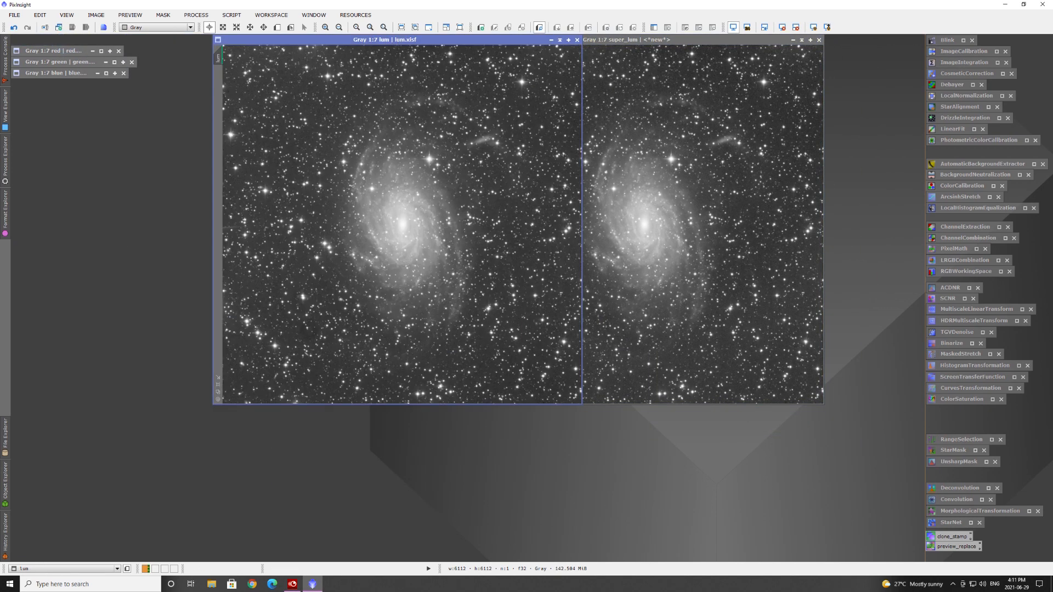
pyautogui.moveTo(412, 41); pyautogui.dragTo(266, 43)
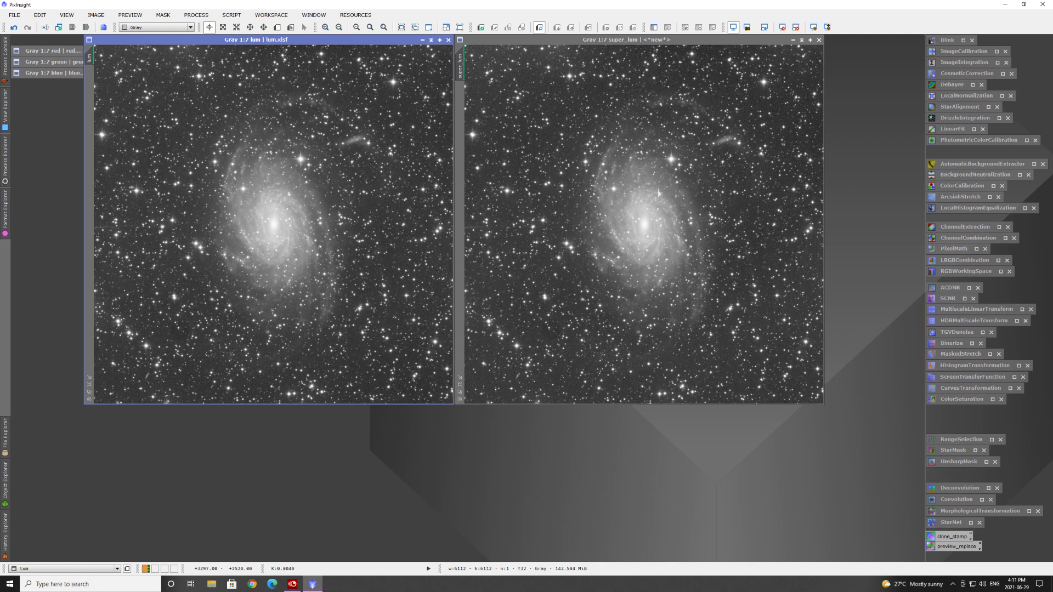
# Examine the galaxy, background noise and stars of super_lum up close, then compare its full frame with lum
pyautogui.scroll(4, 626, 192)
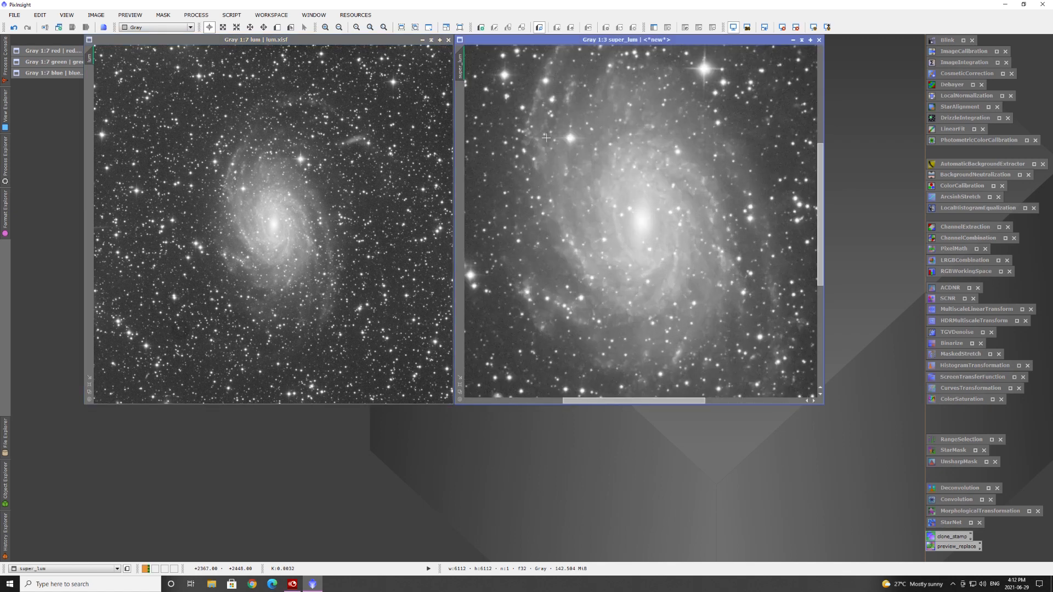
pyautogui.scroll(2, 547, 138)
pyautogui.scroll(-2, 611, 202)
pyautogui.moveTo(630, 401); pyautogui.dragTo(563, 401)
pyautogui.scroll(3, 609, 287)
pyautogui.scroll(-1, 604, 290)
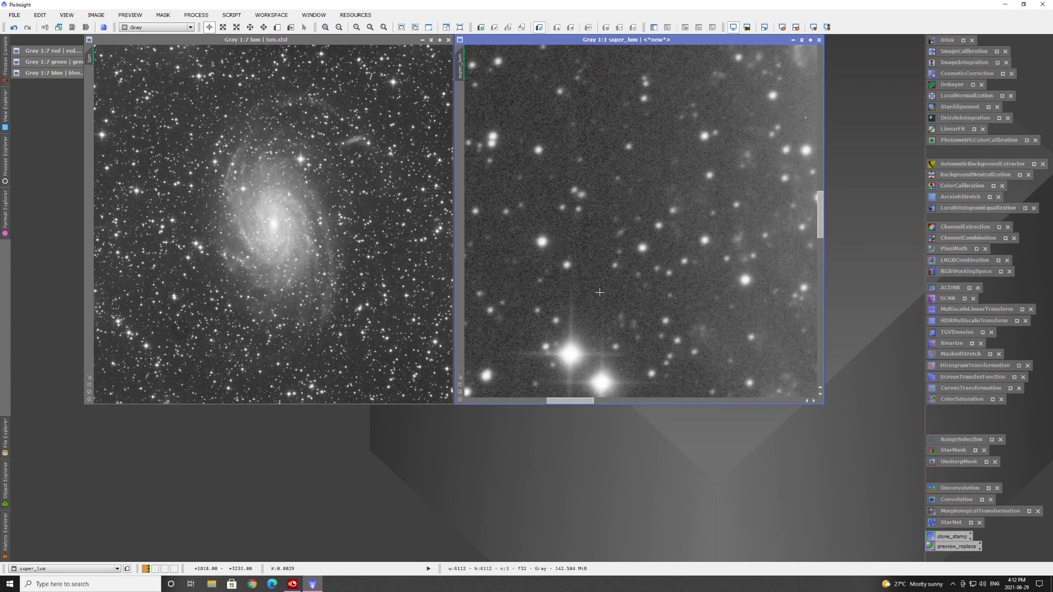
pyautogui.scroll(-6, 660, 284)
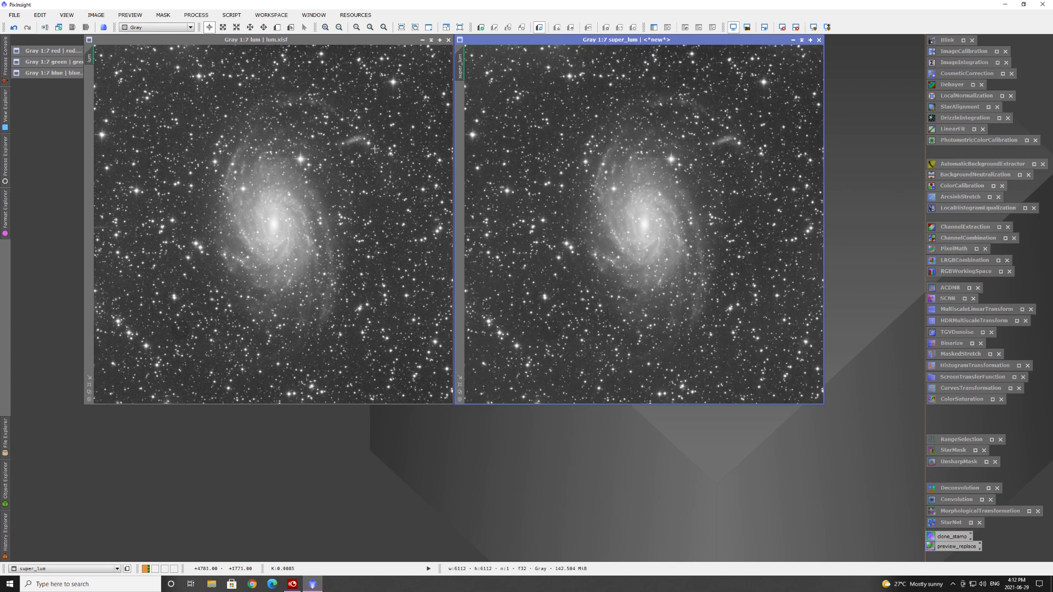
# Minimize the lum and super_lum images and park super_lum below the minimized blue image
pyautogui.click(423, 39)
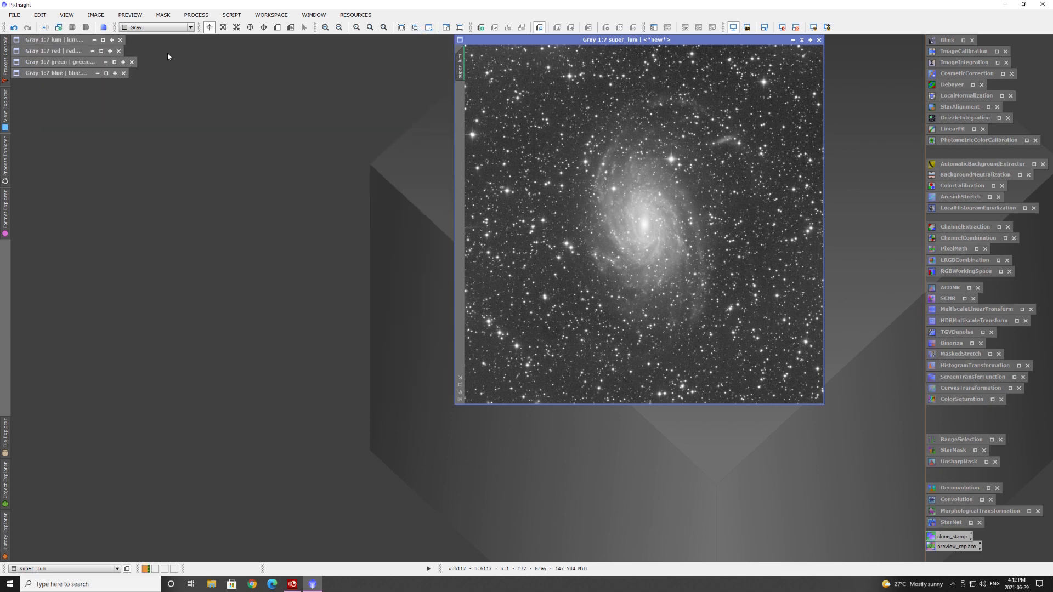
pyautogui.click(793, 40)
pyautogui.moveTo(628, 219); pyautogui.dragTo(69, 89)
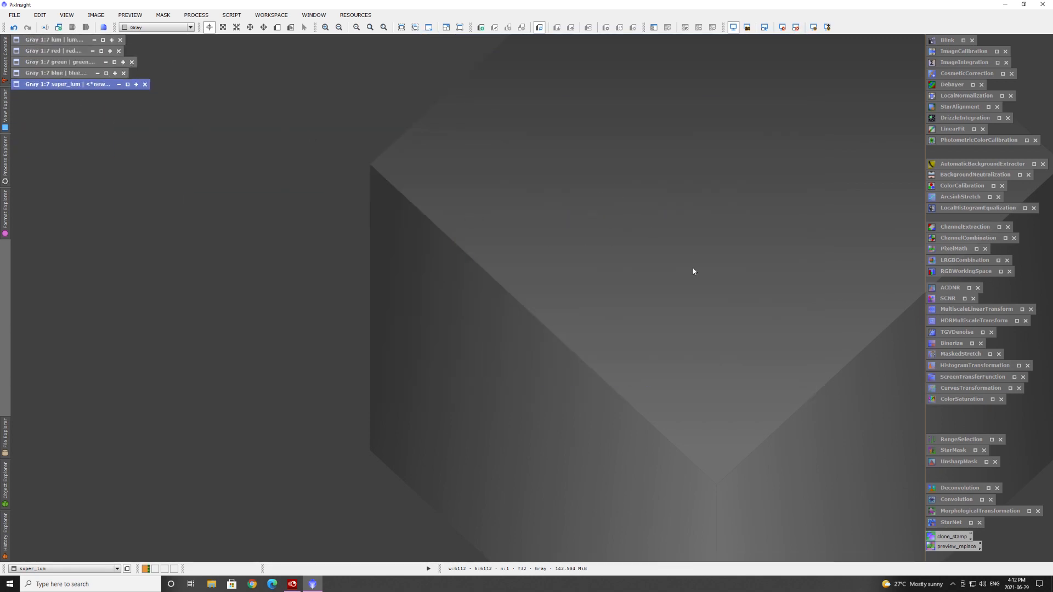